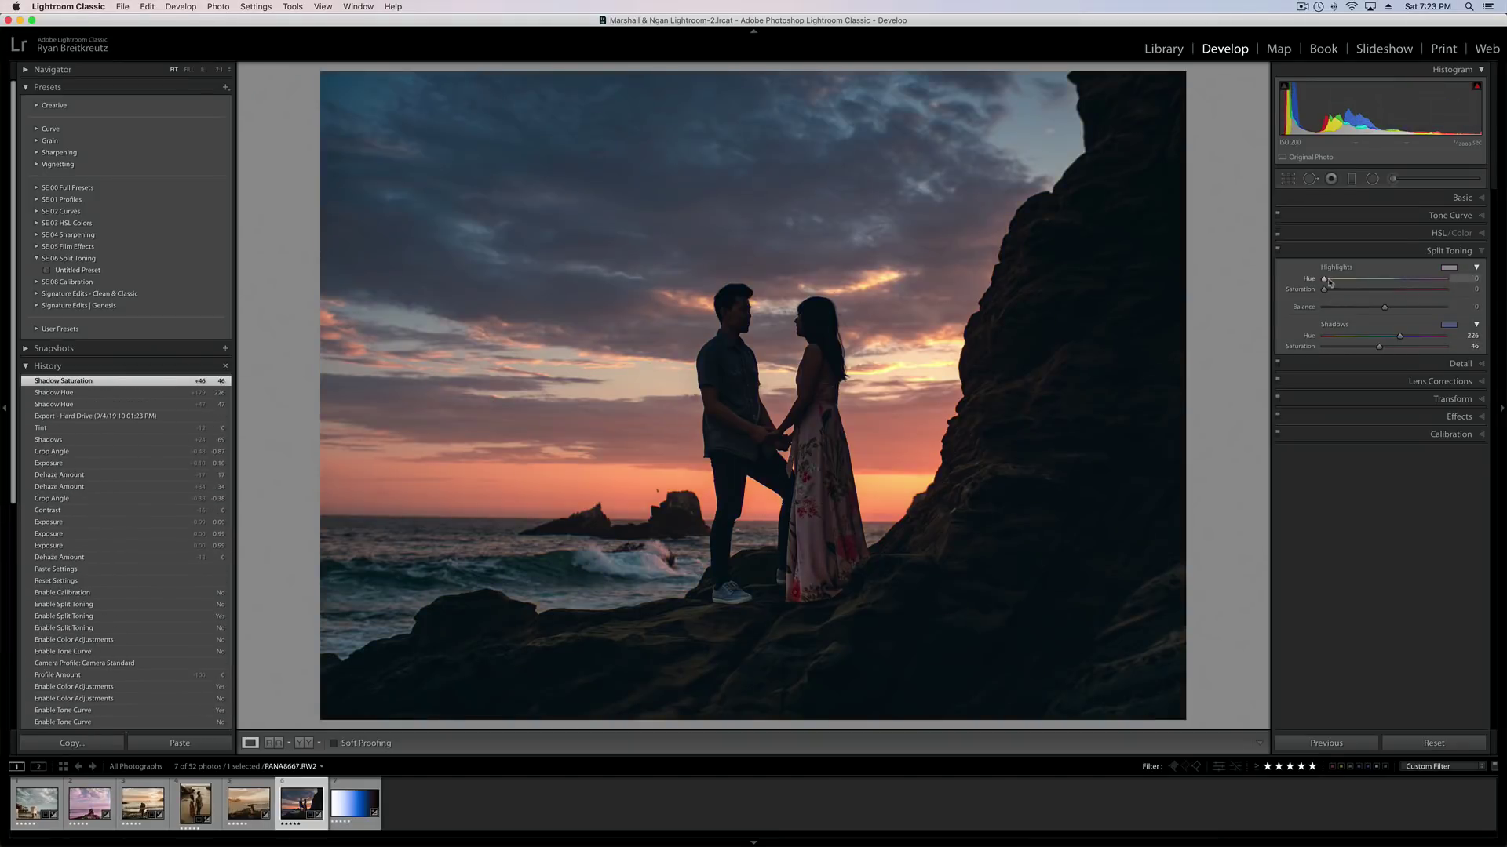
Step: Adjust the sunset photo's split toning: magenta highlights plus shadow tint hue and saturation
{"action": "left_click_drag", "start_coordinate": [1325, 279], "coordinate": [1387, 289]}
{"action": "left_click_drag", "start_coordinate": [1378, 346], "coordinate": [1421, 336]}
{"action": "left_click_drag", "start_coordinate": [1448, 346], "coordinate": [1361, 354]}
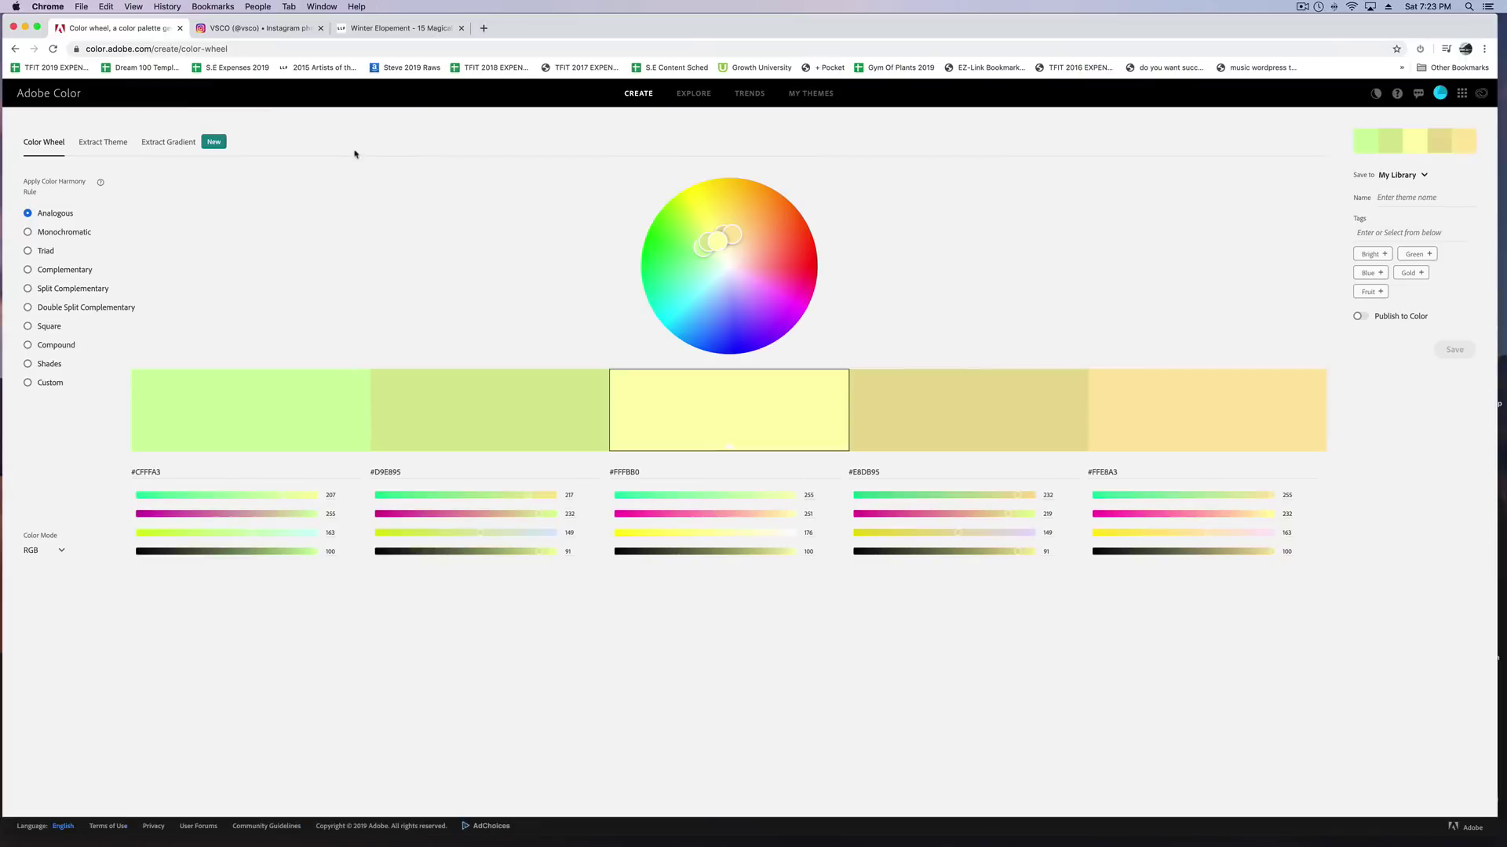
Step: Compare harmony rules in Adobe Color, then save the split-toning settings as a new Develop Preset
{"action": "left_click", "coordinate": [29, 232]}
{"action": "left_click", "coordinate": [28, 288]}
{"action": "left_click", "coordinate": [28, 307]}
{"action": "left_click", "coordinate": [27, 363]}
{"action": "left_click", "coordinate": [28, 269]}
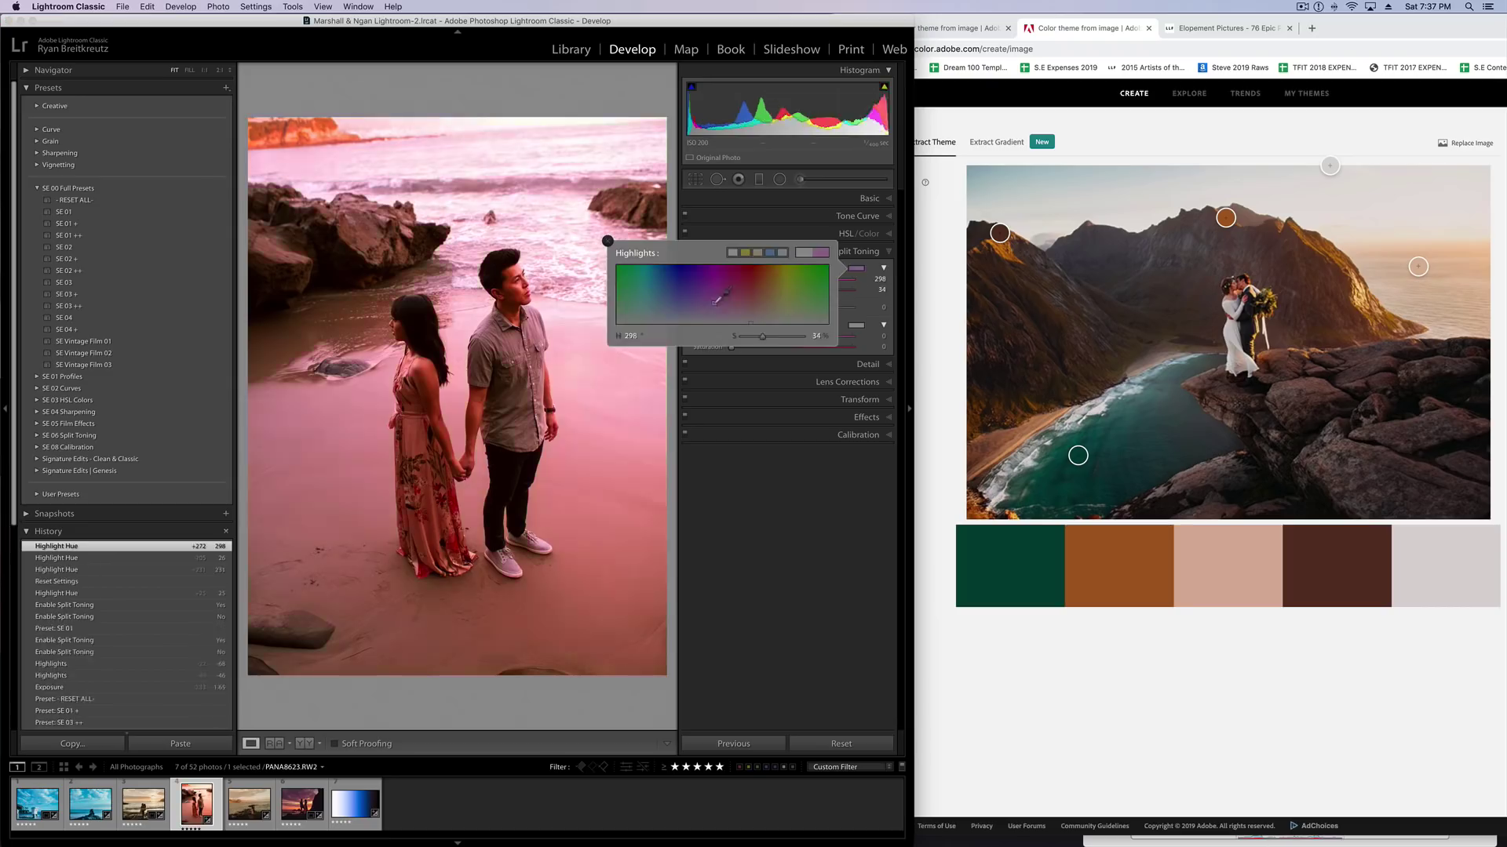
{"action": "left_click_drag", "start_coordinate": [717, 300], "coordinate": [628, 295]}
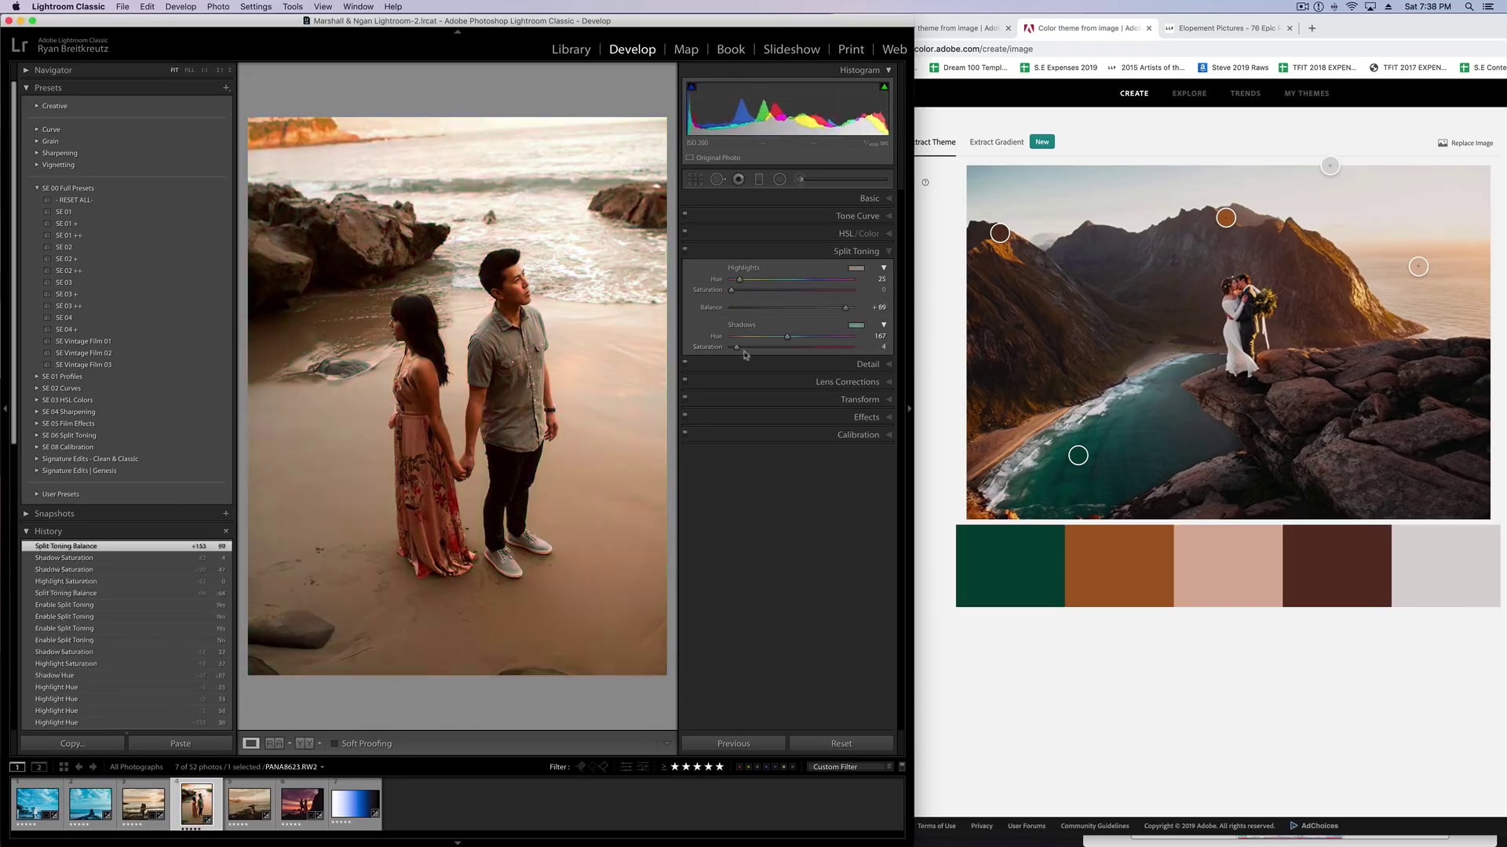
{"action": "key", "text": "super+shift+n"}
{"action": "key", "text": "Return"}
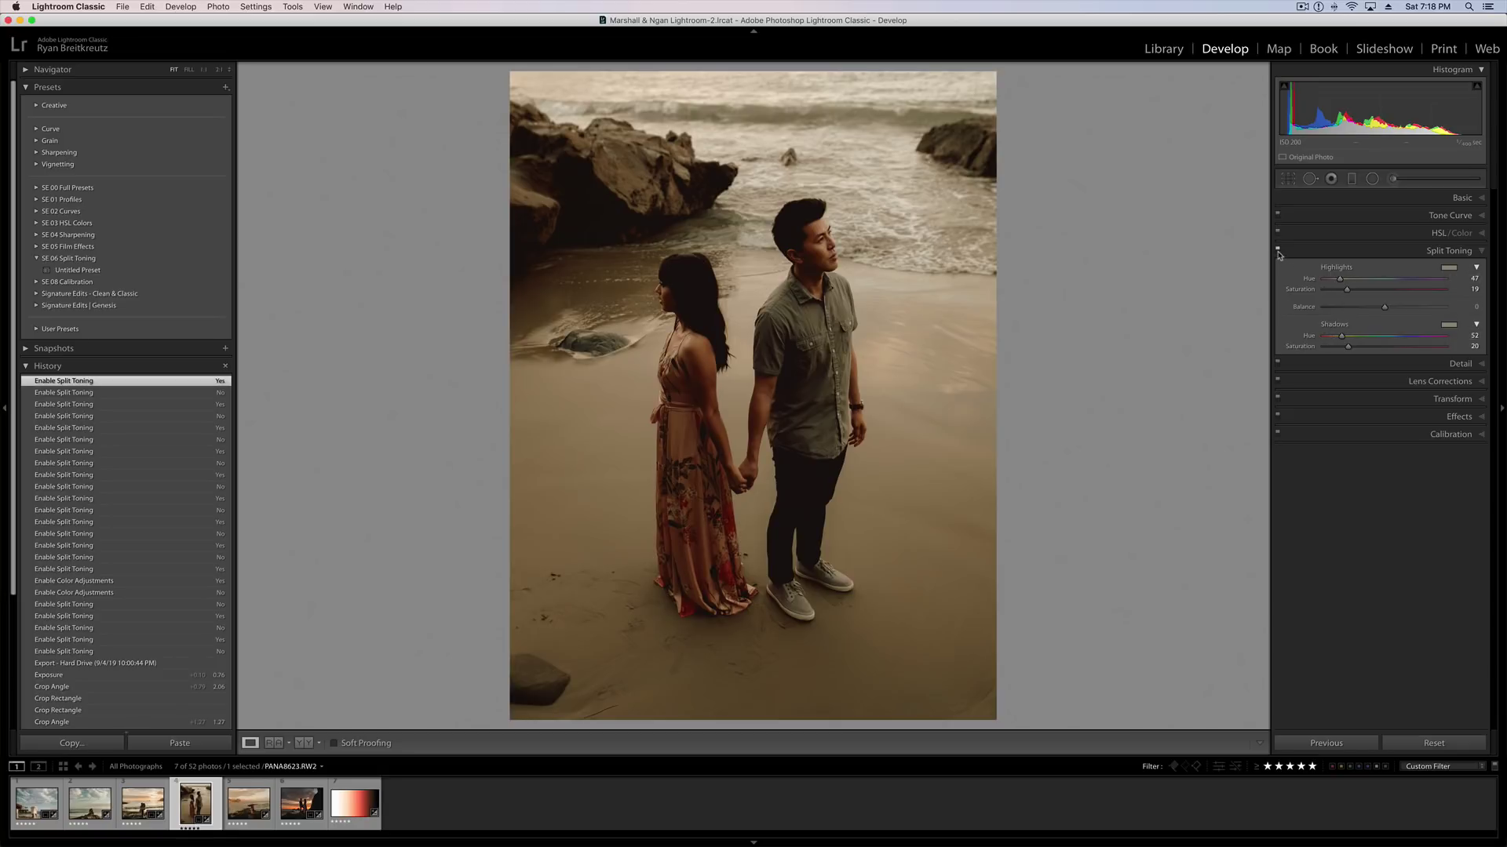
{"action": "left_click", "coordinate": [1448, 270]}
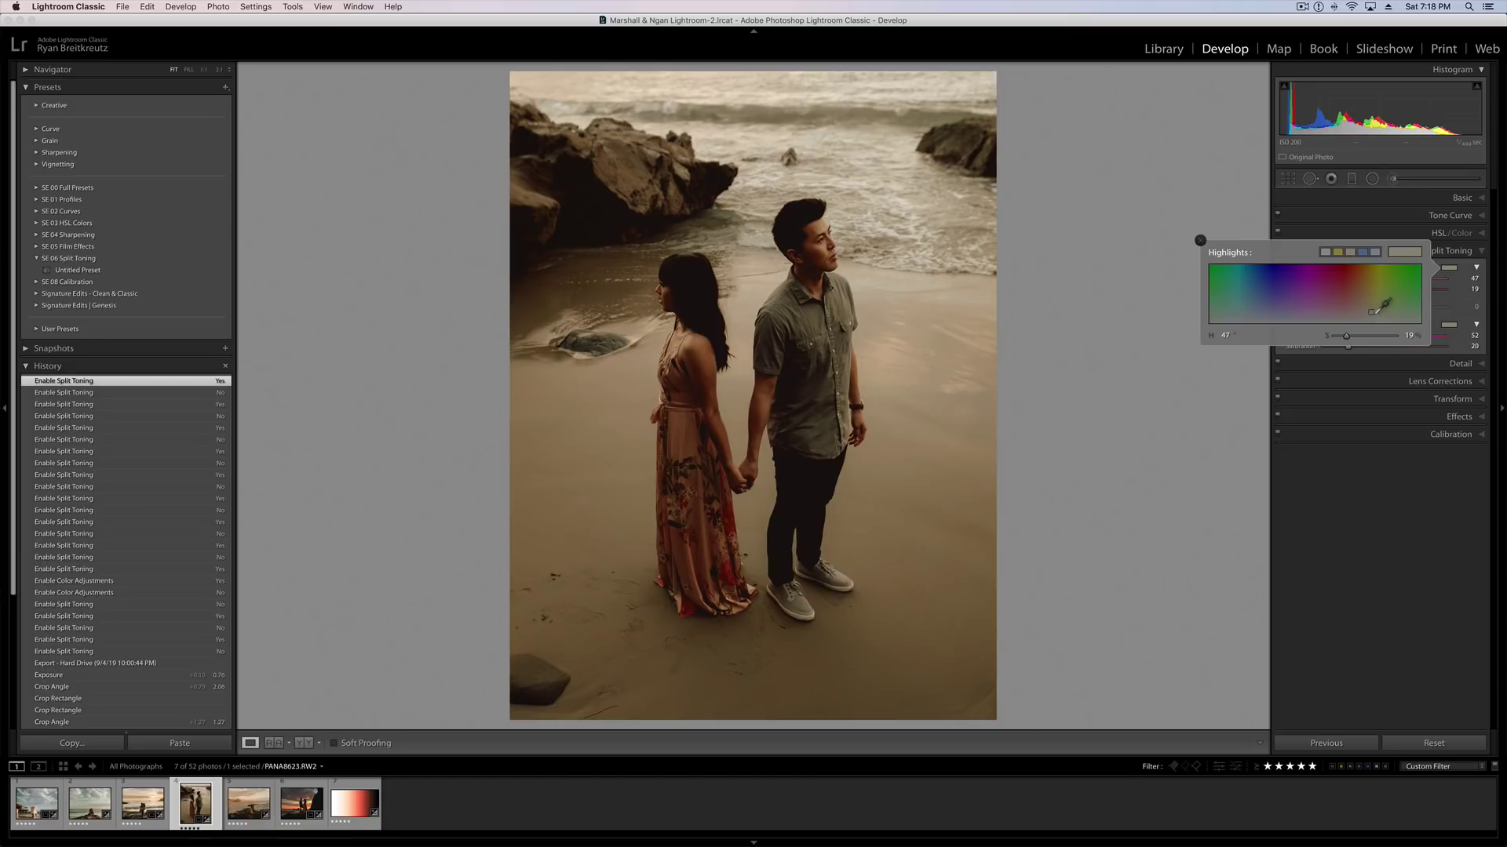
{"action": "left_click", "coordinate": [1201, 242]}
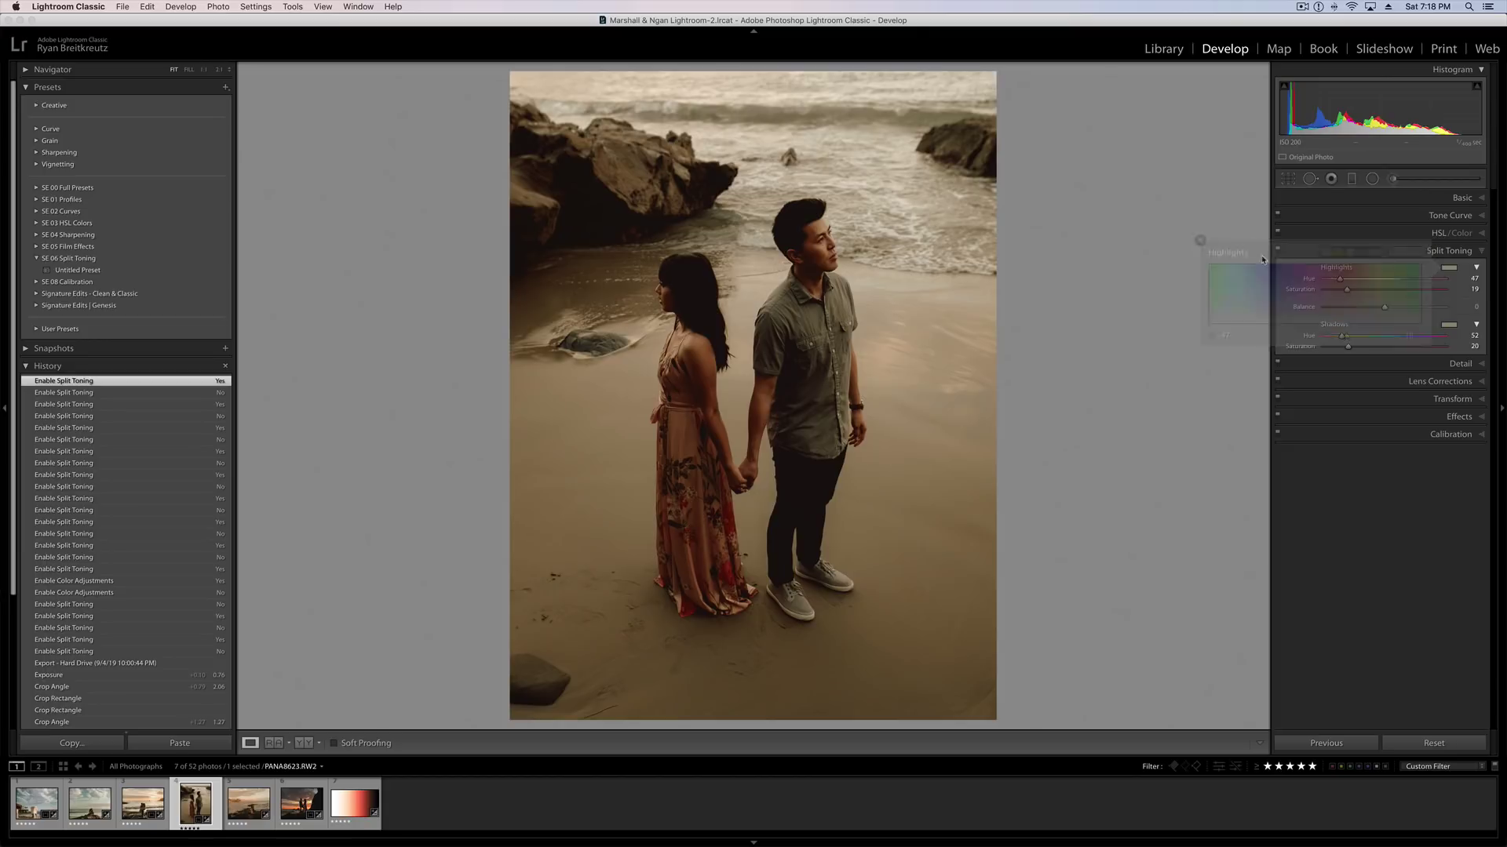
{"action": "left_click", "coordinate": [1448, 324]}
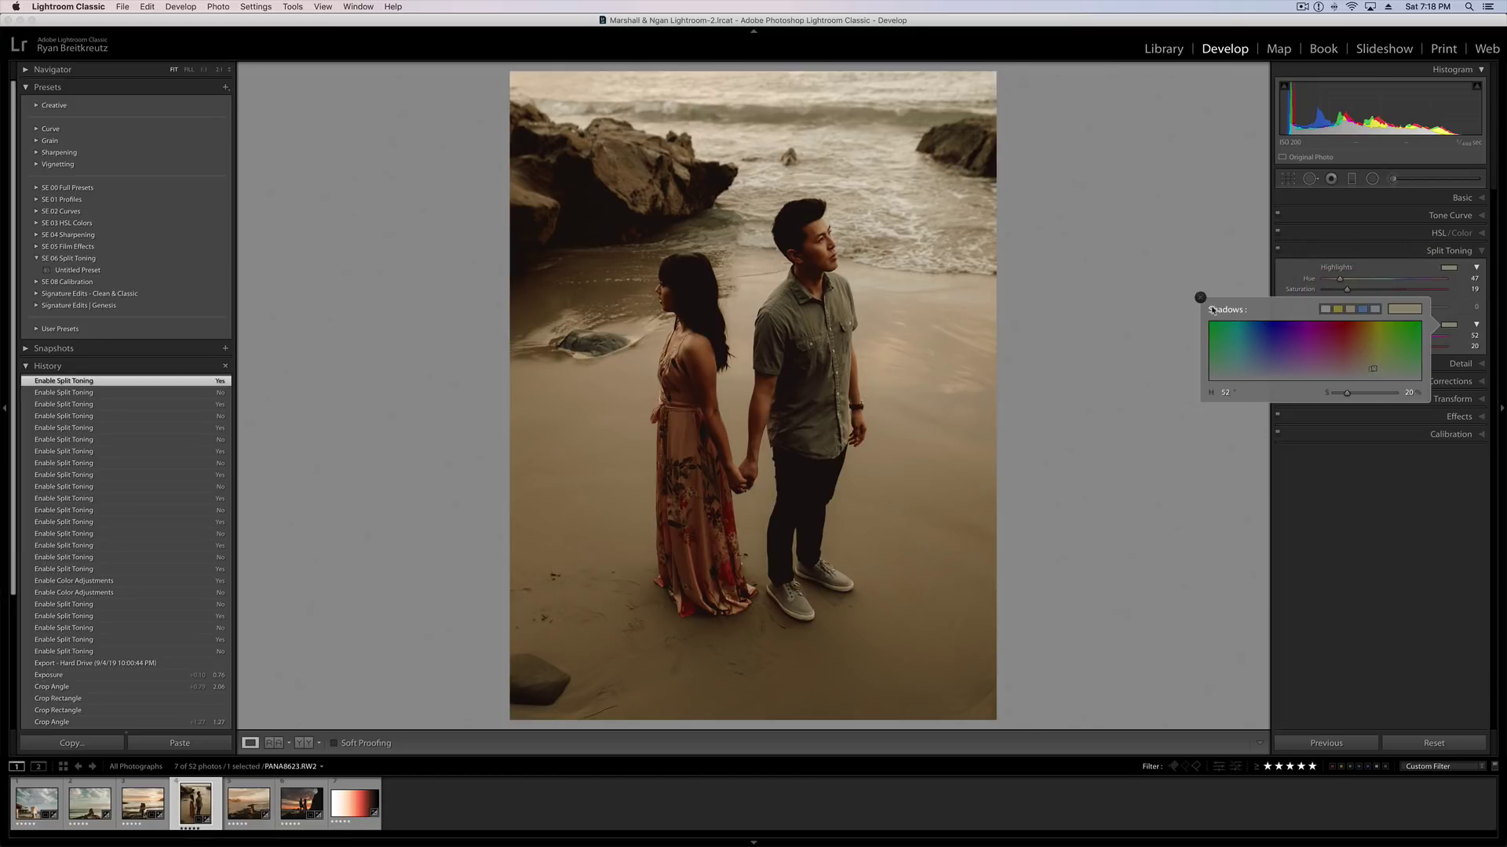
{"action": "left_click", "coordinate": [1200, 297]}
{"action": "left_click", "coordinate": [1280, 249]}
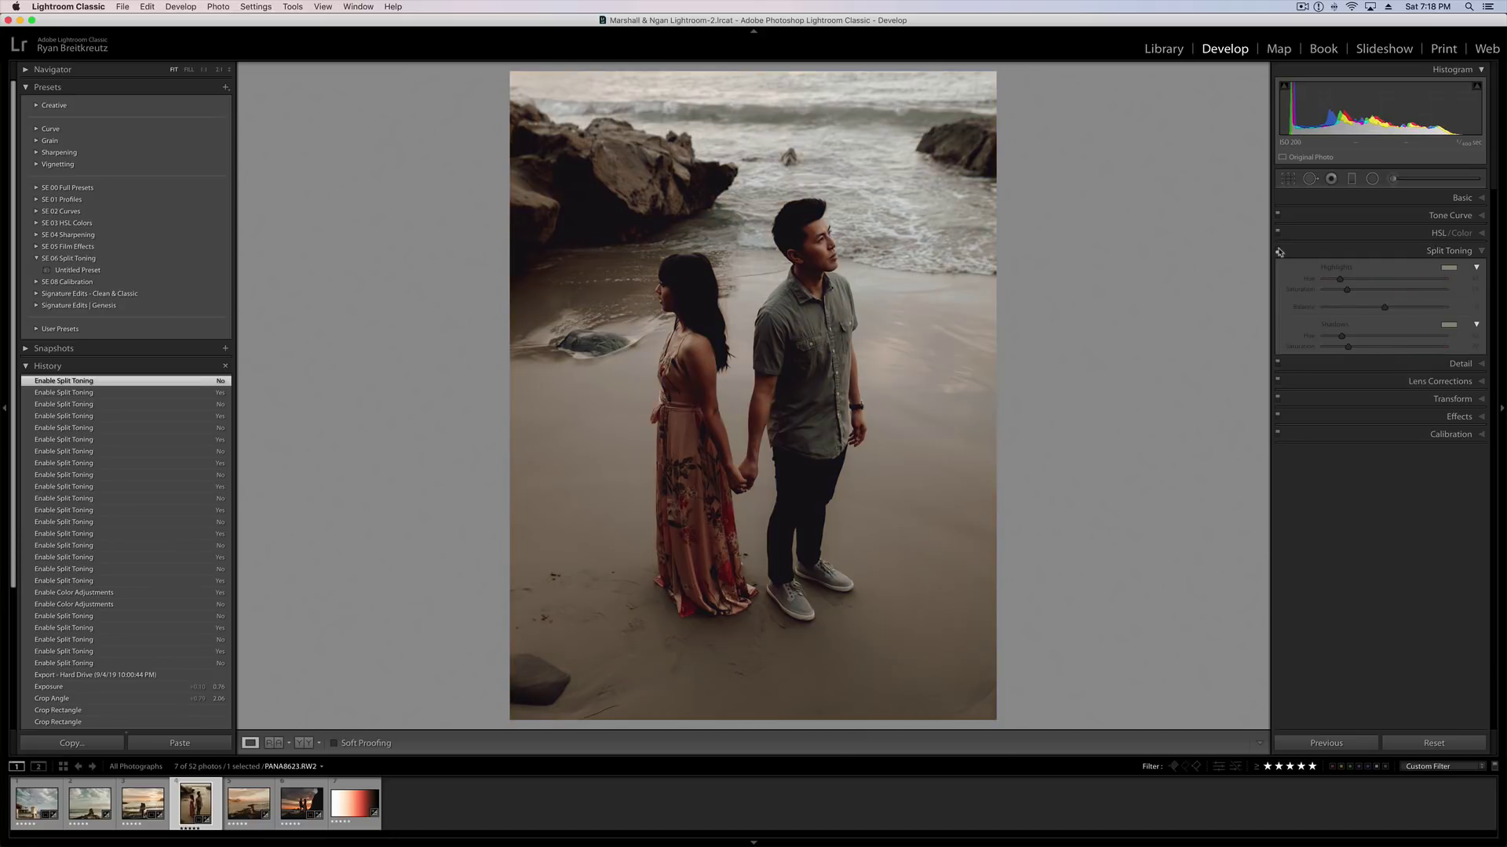
{"action": "left_click", "coordinate": [1280, 250]}
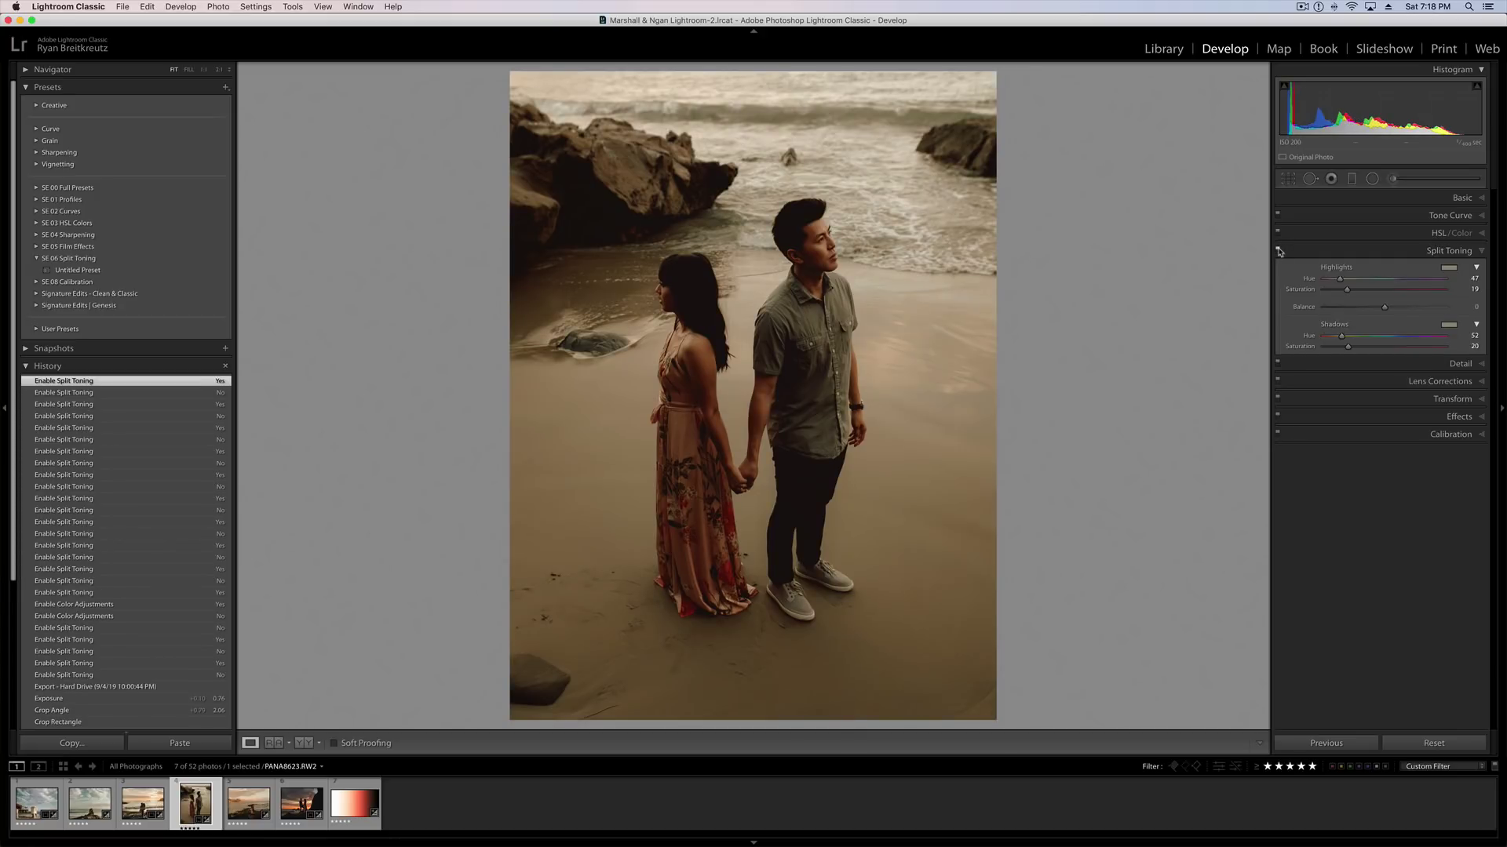
{"action": "left_click", "coordinate": [1279, 250]}
{"action": "left_click", "coordinate": [1279, 250]}
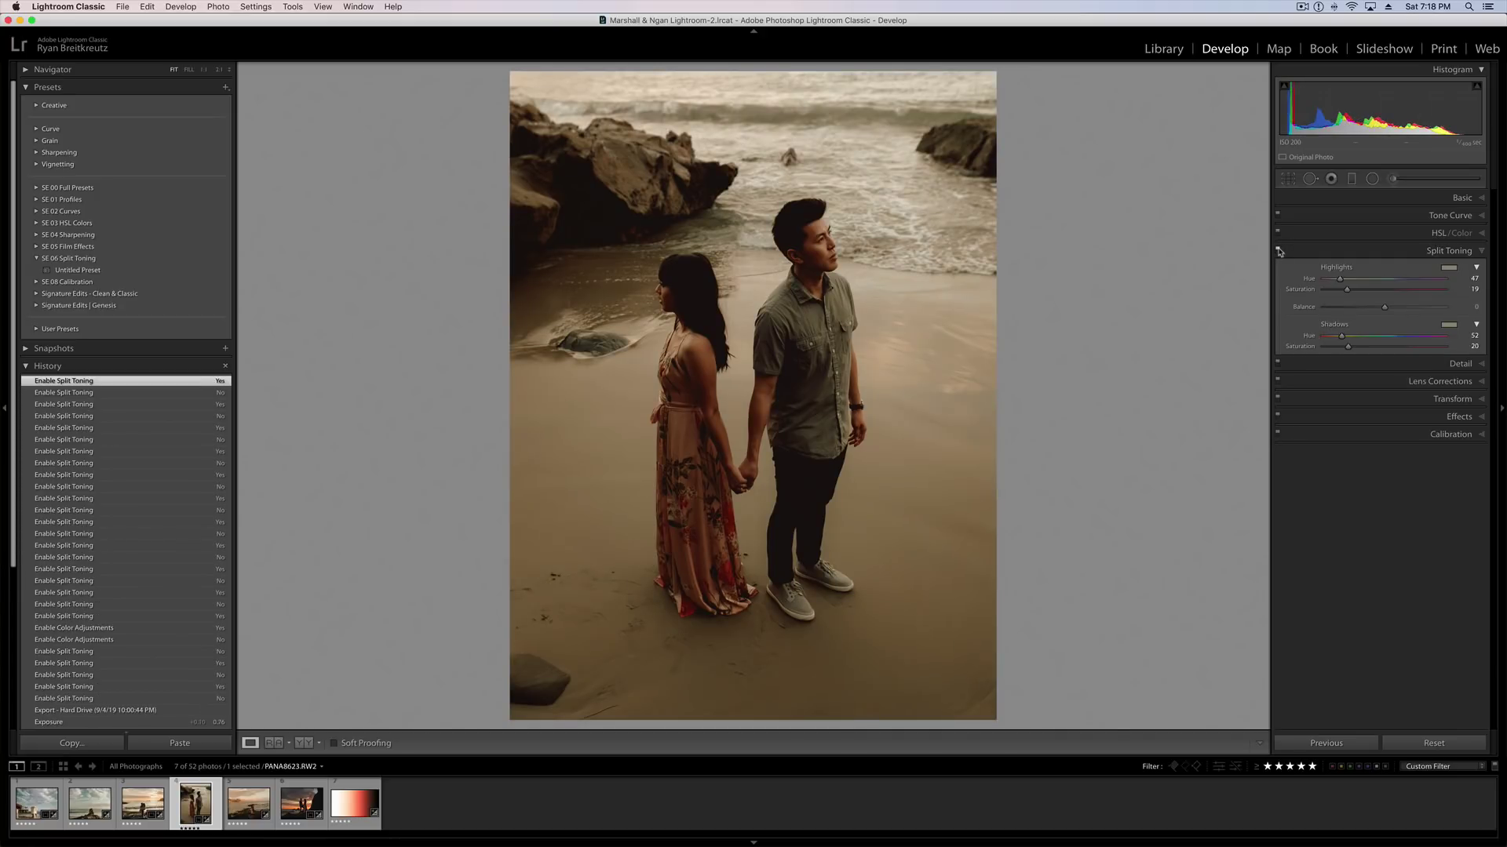
{"action": "left_click", "coordinate": [1279, 250]}
{"action": "left_click", "coordinate": [1279, 250]}
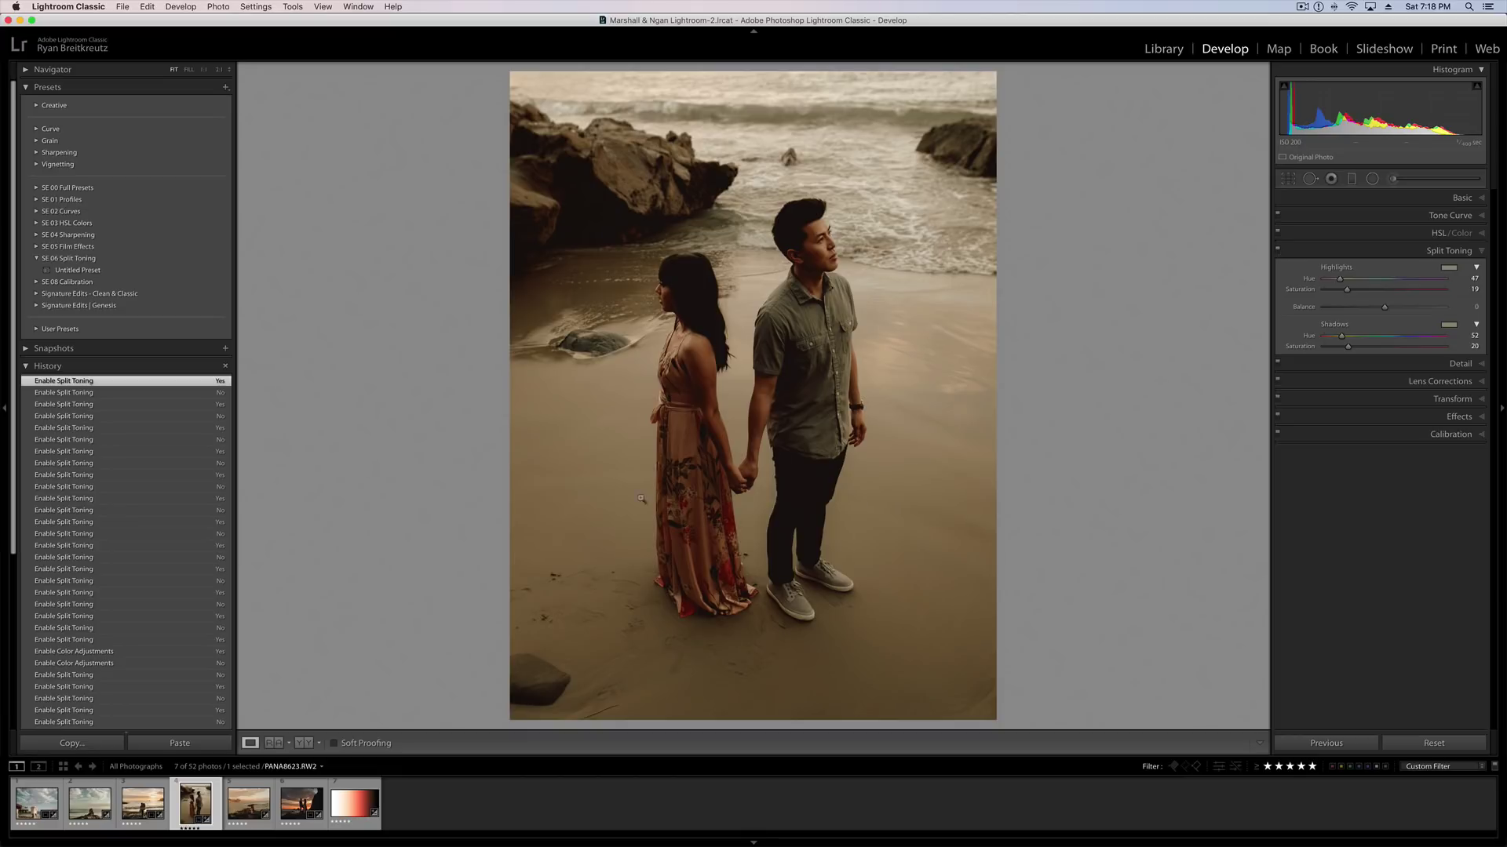
Step: Select the gradient image, reset its settings, and set highlight hue 164 at saturation 100
{"action": "left_click", "coordinate": [355, 803]}
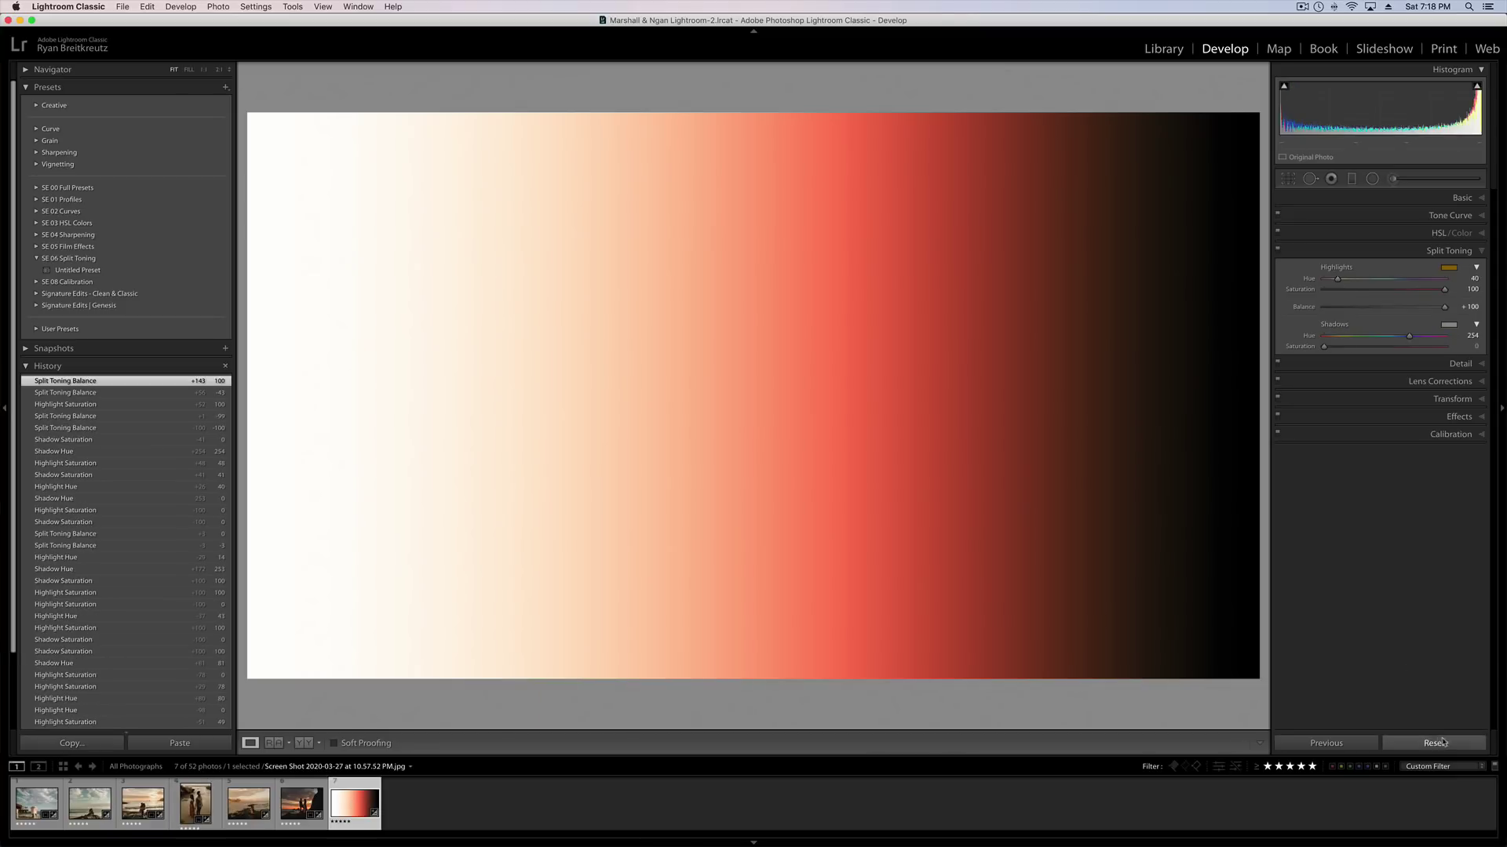
{"action": "left_click", "coordinate": [1433, 743]}
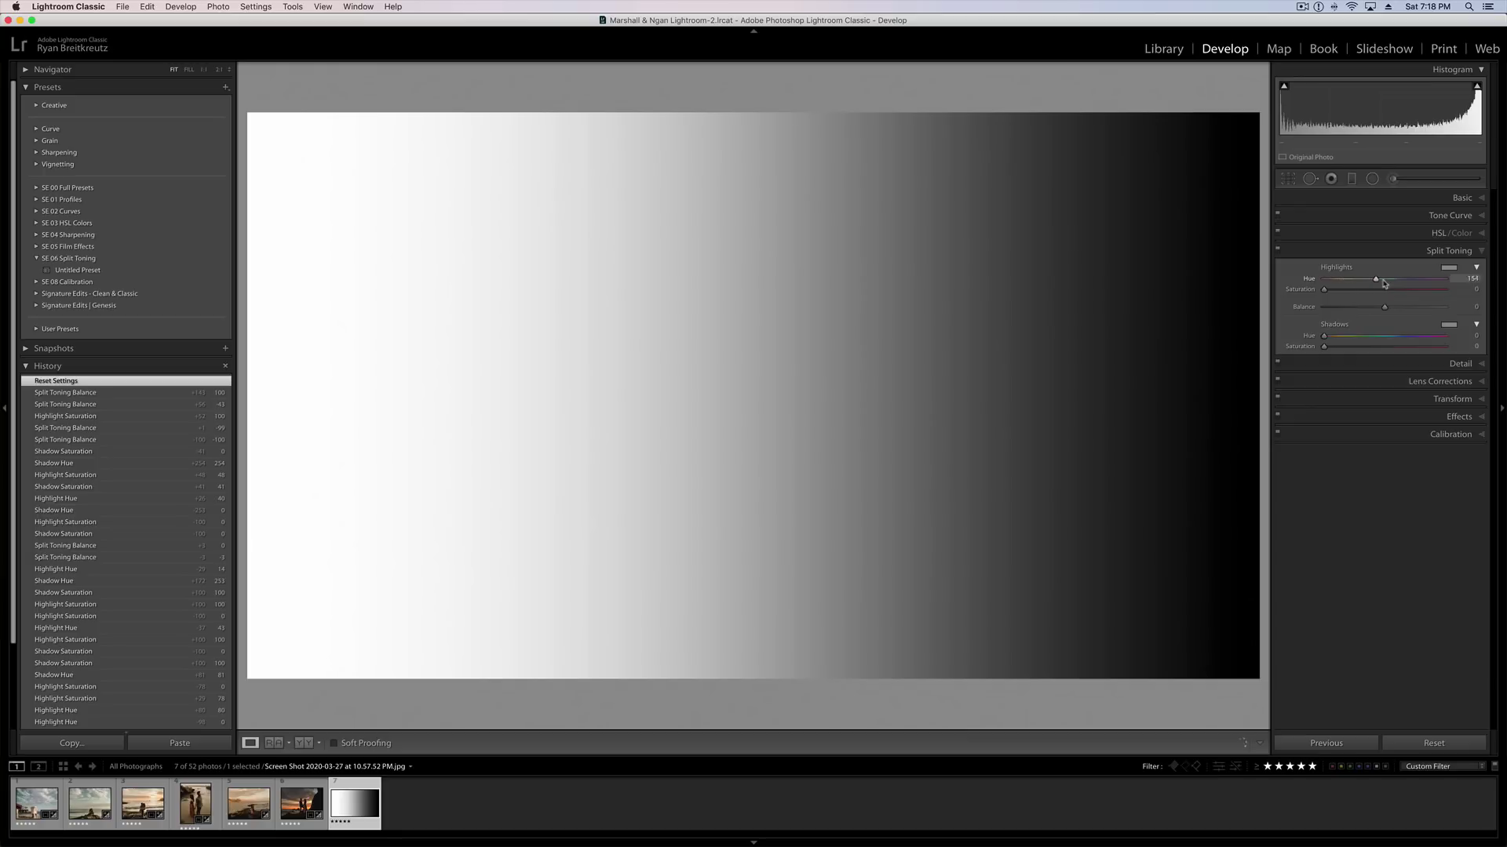
{"action": "left_click_drag", "start_coordinate": [1387, 283], "coordinate": [1503, 290]}
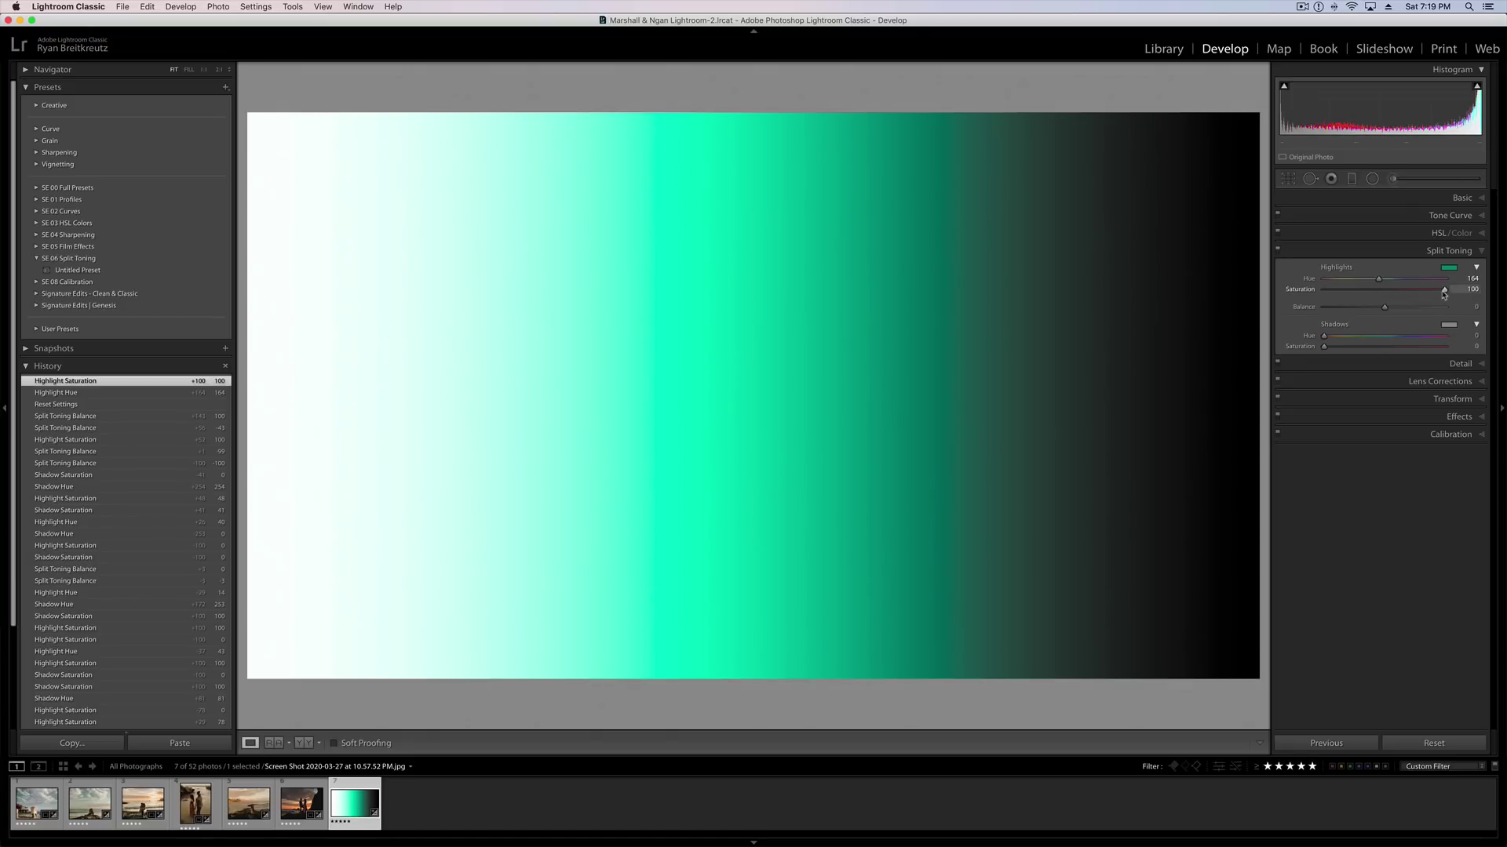
Step: Clear highlight saturation, set shadows to hue 35 at saturation 100, and highlights to hue 234
{"action": "double_click", "coordinate": [1300, 289]}
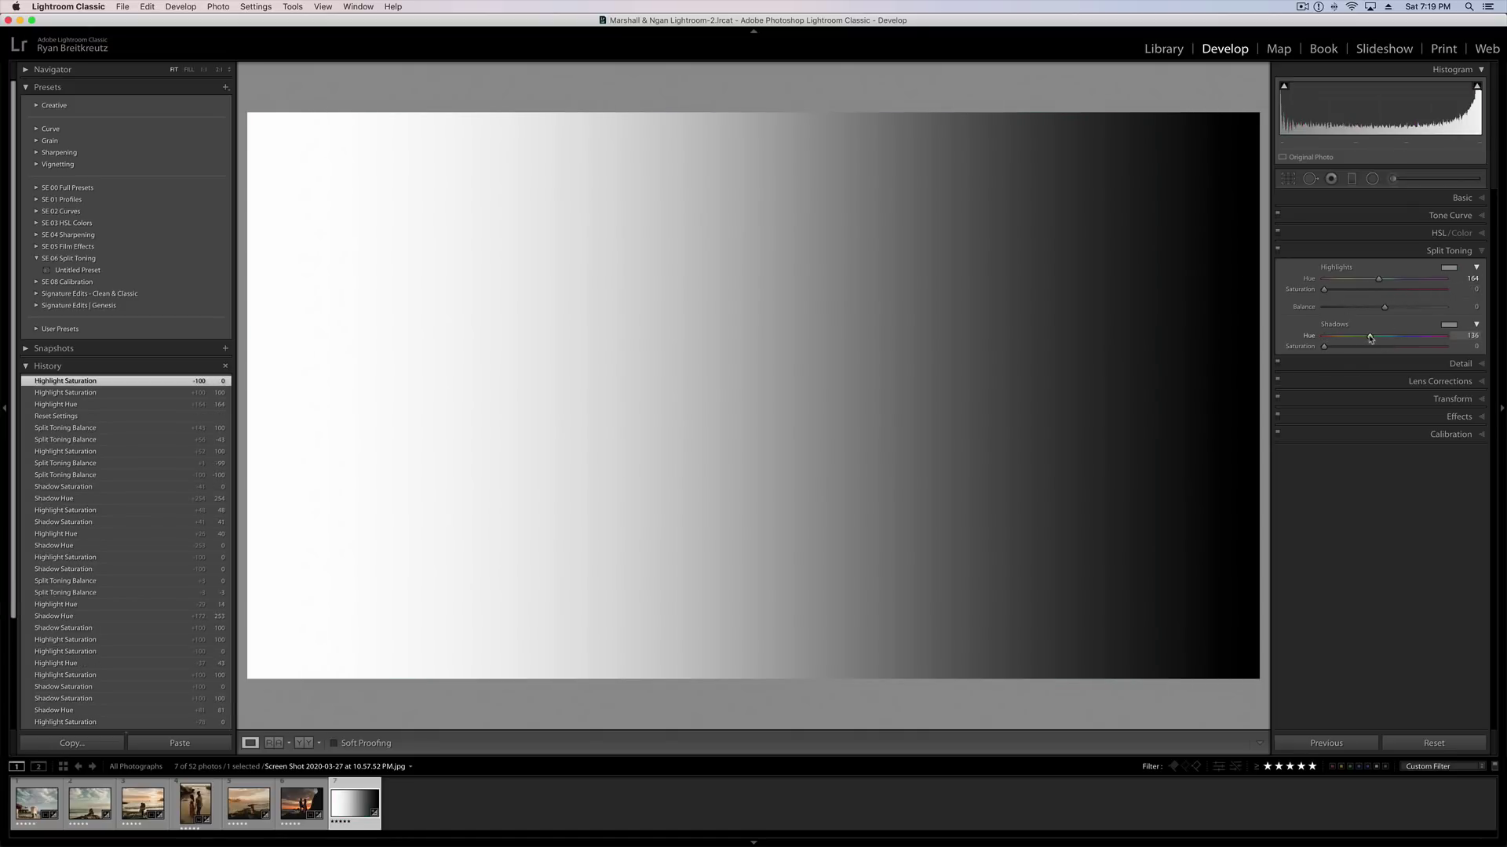
{"action": "left_click_drag", "start_coordinate": [1370, 338], "coordinate": [1418, 338]}
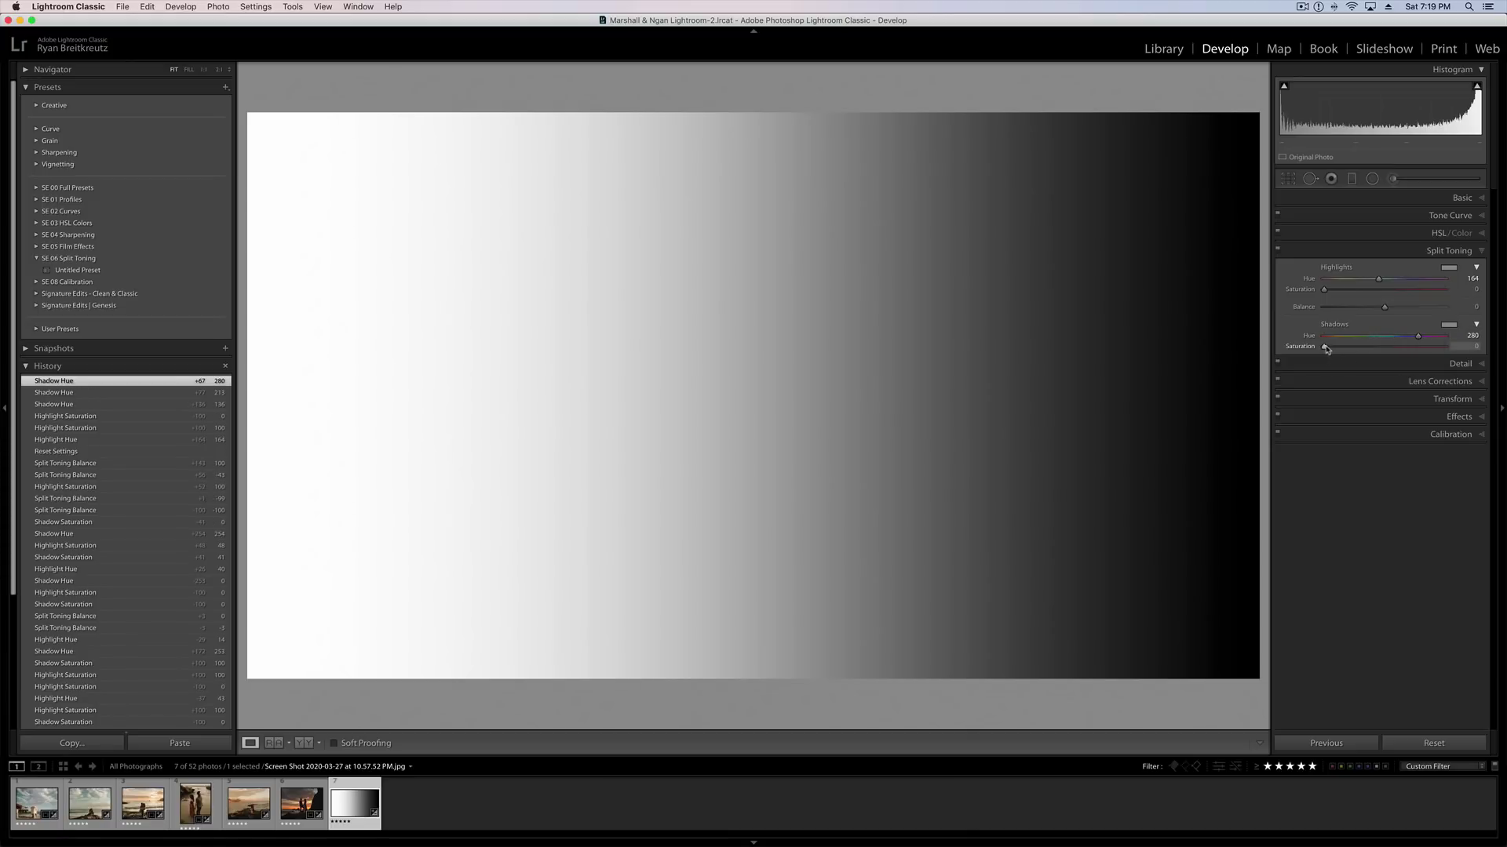
{"action": "left_click_drag", "start_coordinate": [1324, 347], "coordinate": [1481, 345]}
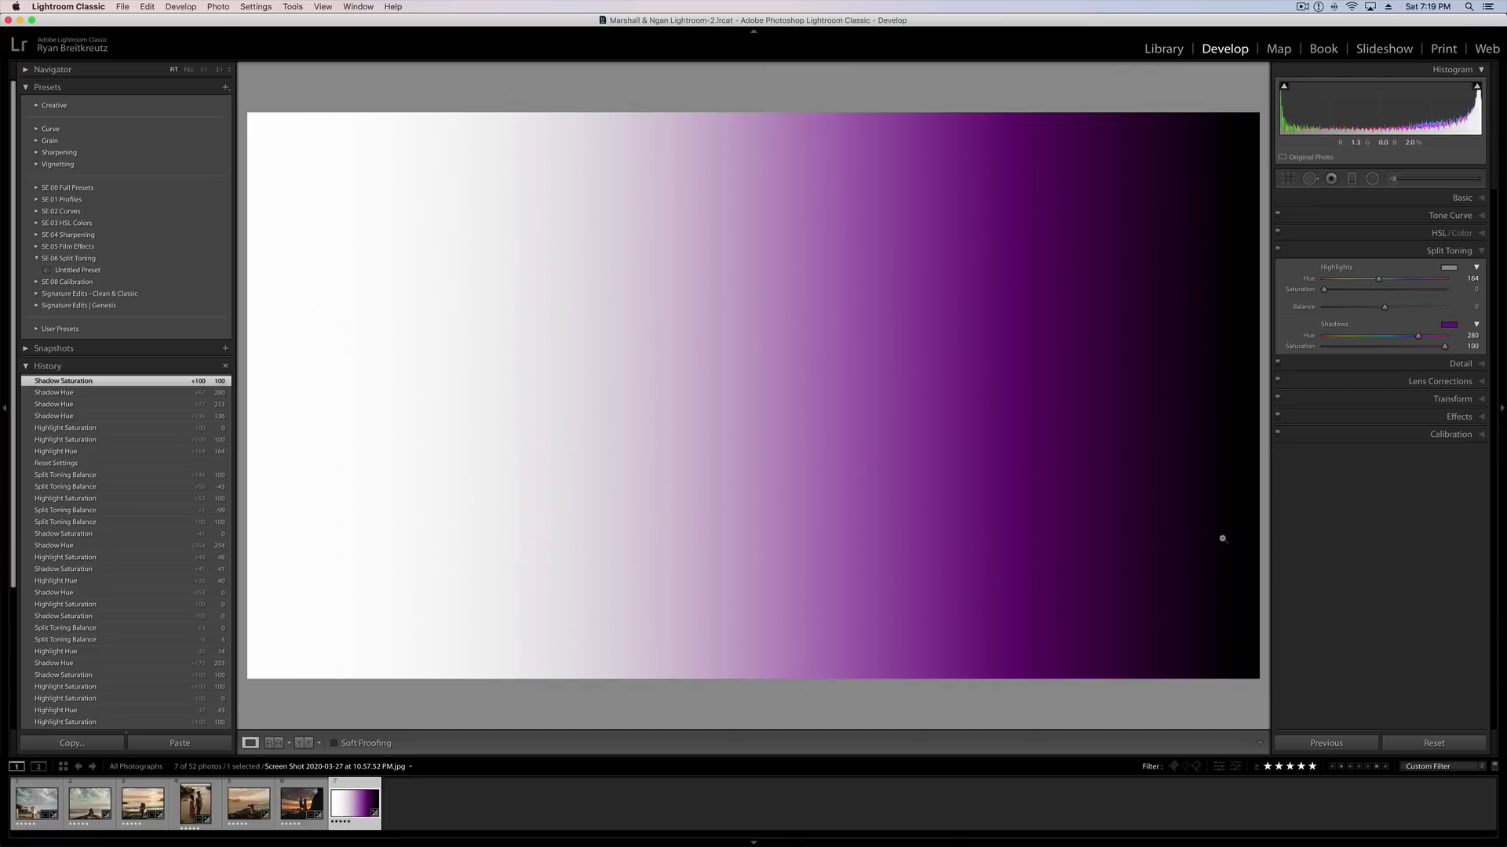
{"action": "left_click_drag", "start_coordinate": [1417, 337], "coordinate": [1418, 340]}
{"action": "double_click", "coordinate": [1417, 340]}
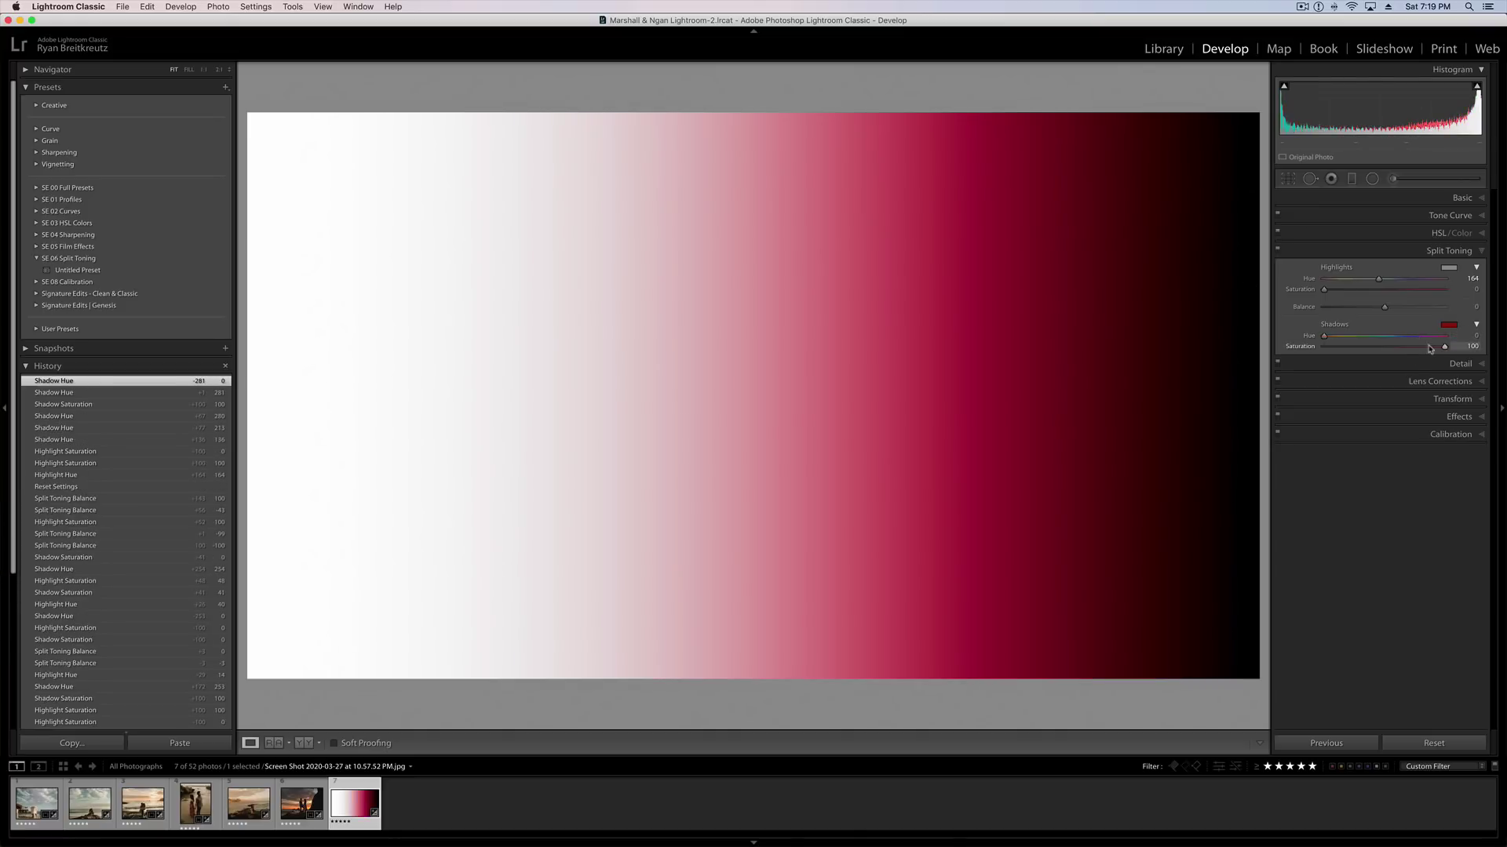
{"action": "left_click", "coordinate": [1335, 337]}
{"action": "left_click_drag", "start_coordinate": [1379, 280], "coordinate": [1450, 292]}
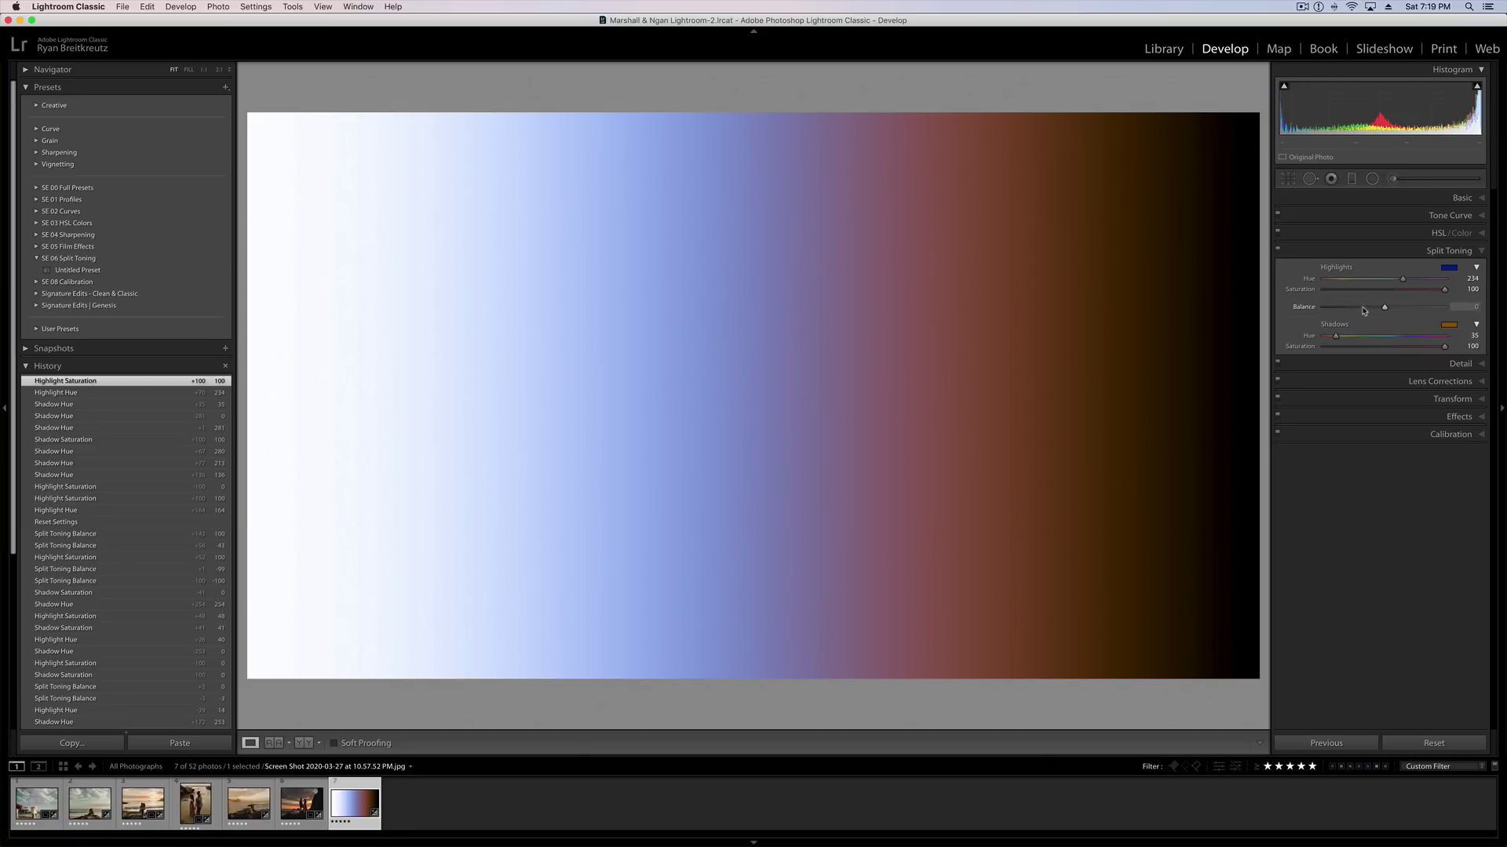
Step: Swing the split-toning balance to -100, then +100, and go back to the beach couple photo
{"action": "mouse_move", "coordinate": [1384, 310]}
{"action": "left_mouse_down"}
{"action": "mouse_move", "coordinate": [1317, 310]}
{"action": "mouse_move", "coordinate": [1436, 309]}
{"action": "mouse_move", "coordinate": [1375, 308]}
{"action": "left_mouse_up"}
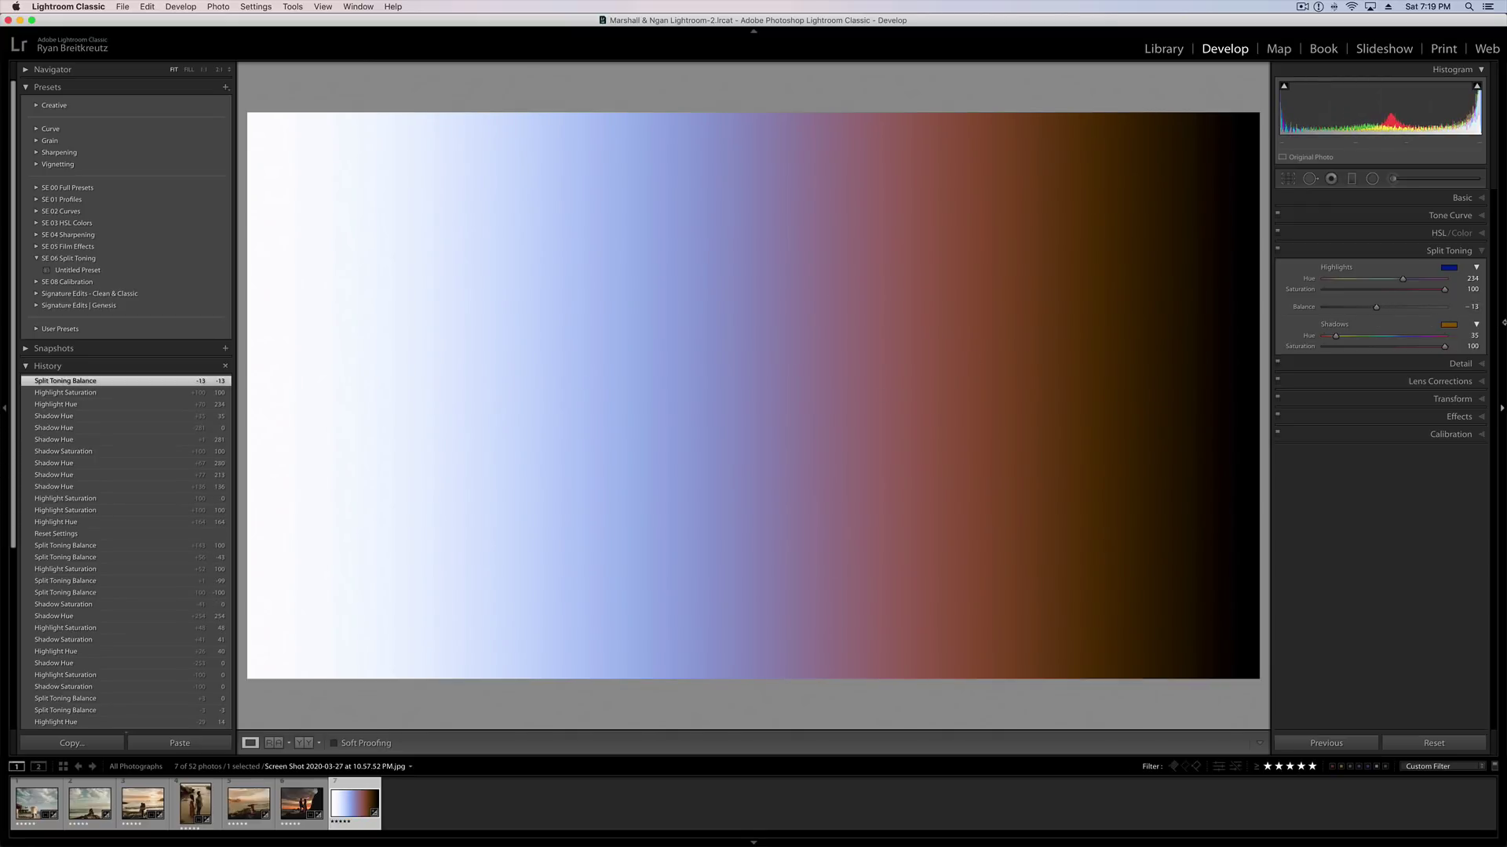
{"action": "left_click_drag", "start_coordinate": [1377, 311], "coordinate": [1300, 316]}
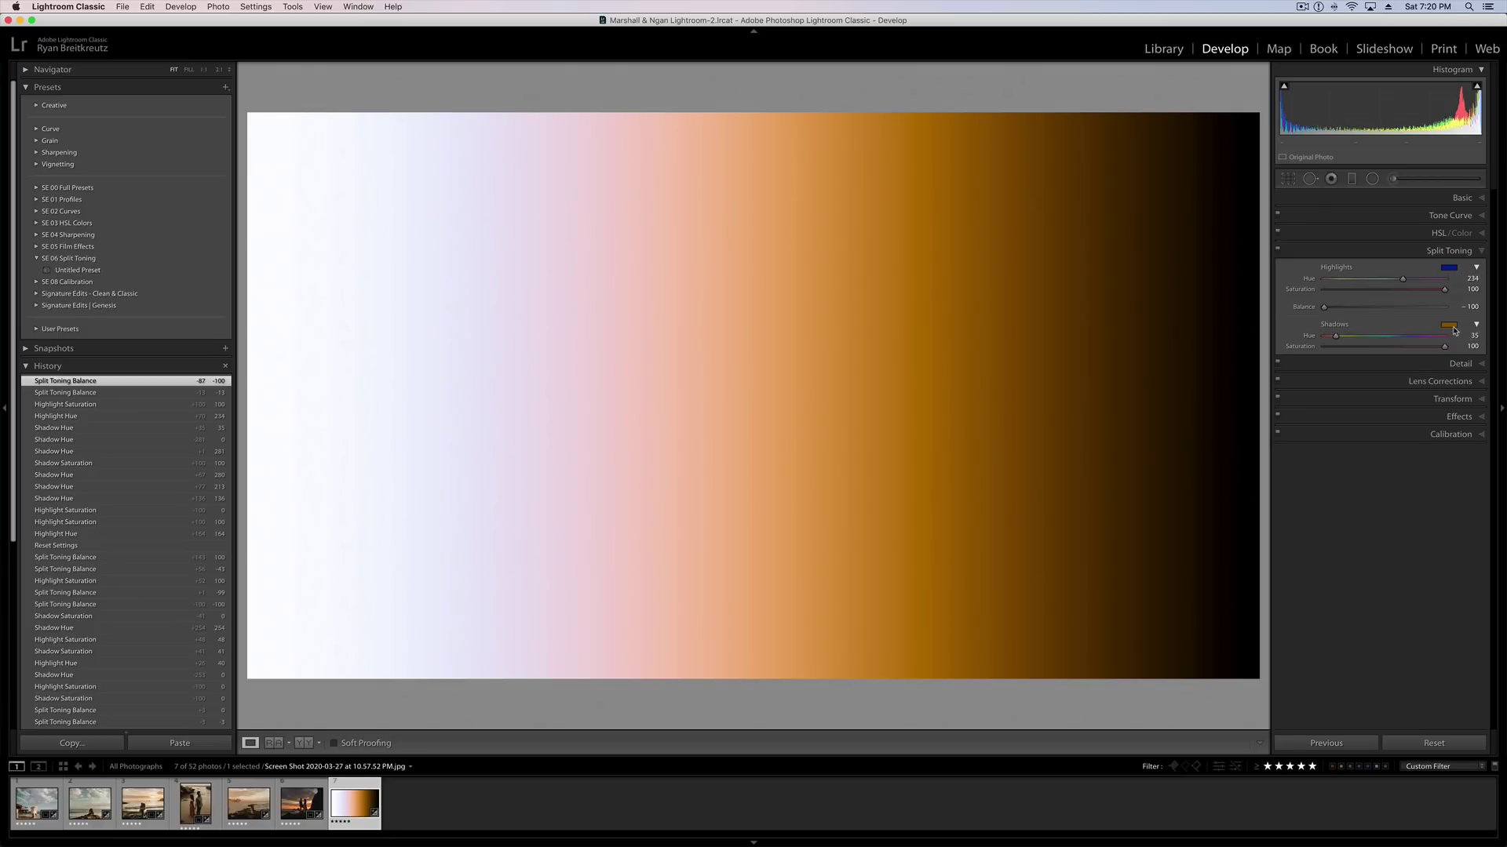
{"action": "left_click_drag", "start_coordinate": [1324, 306], "coordinate": [1461, 317]}
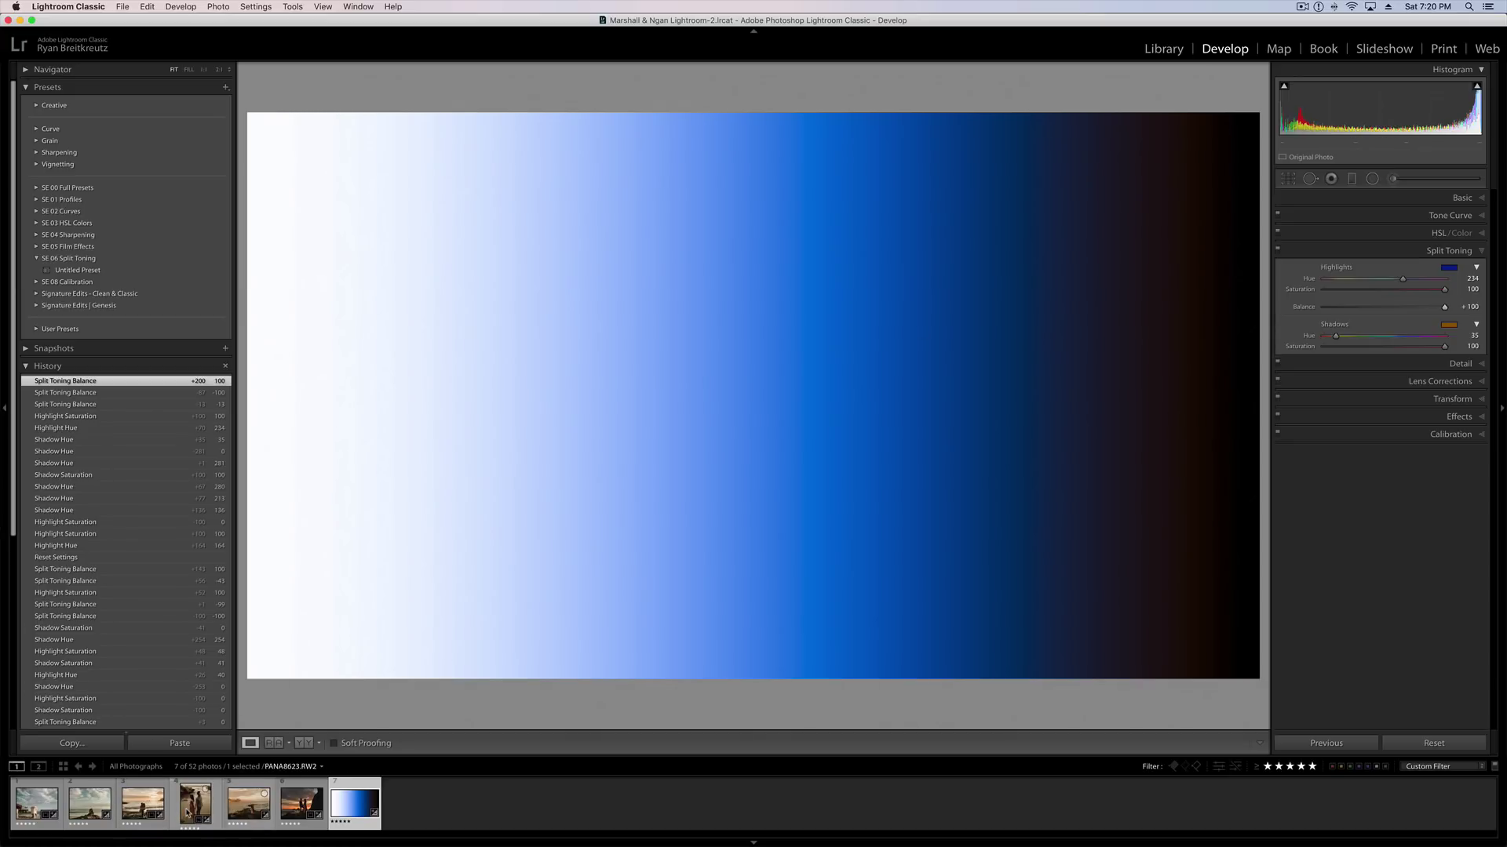
{"action": "left_click", "coordinate": [195, 808]}
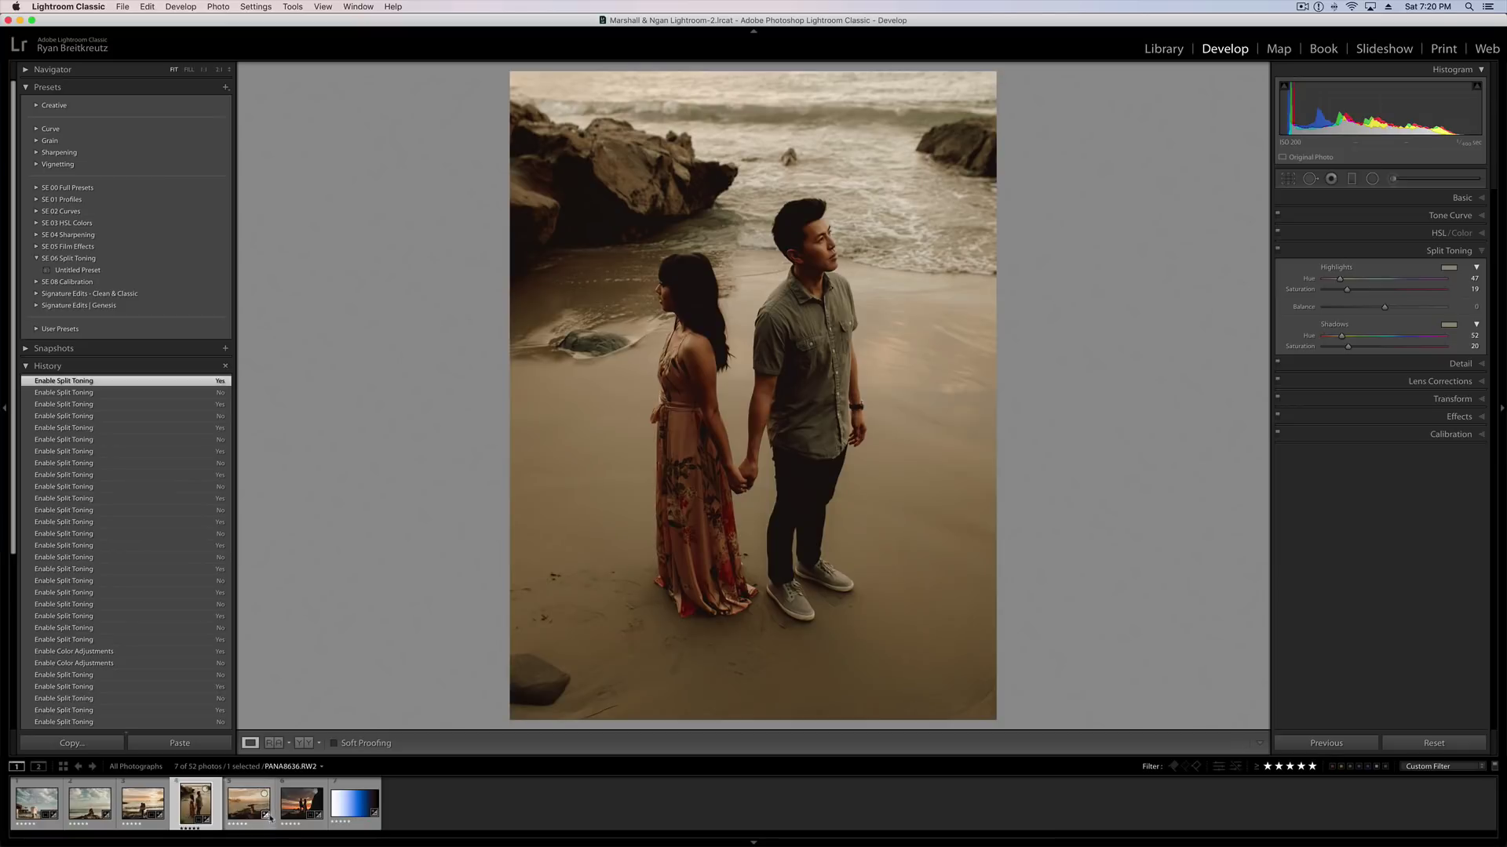
Step: Open the hugging couple beach photo and toggle split toning to compare before and after
{"action": "left_click", "coordinate": [88, 806]}
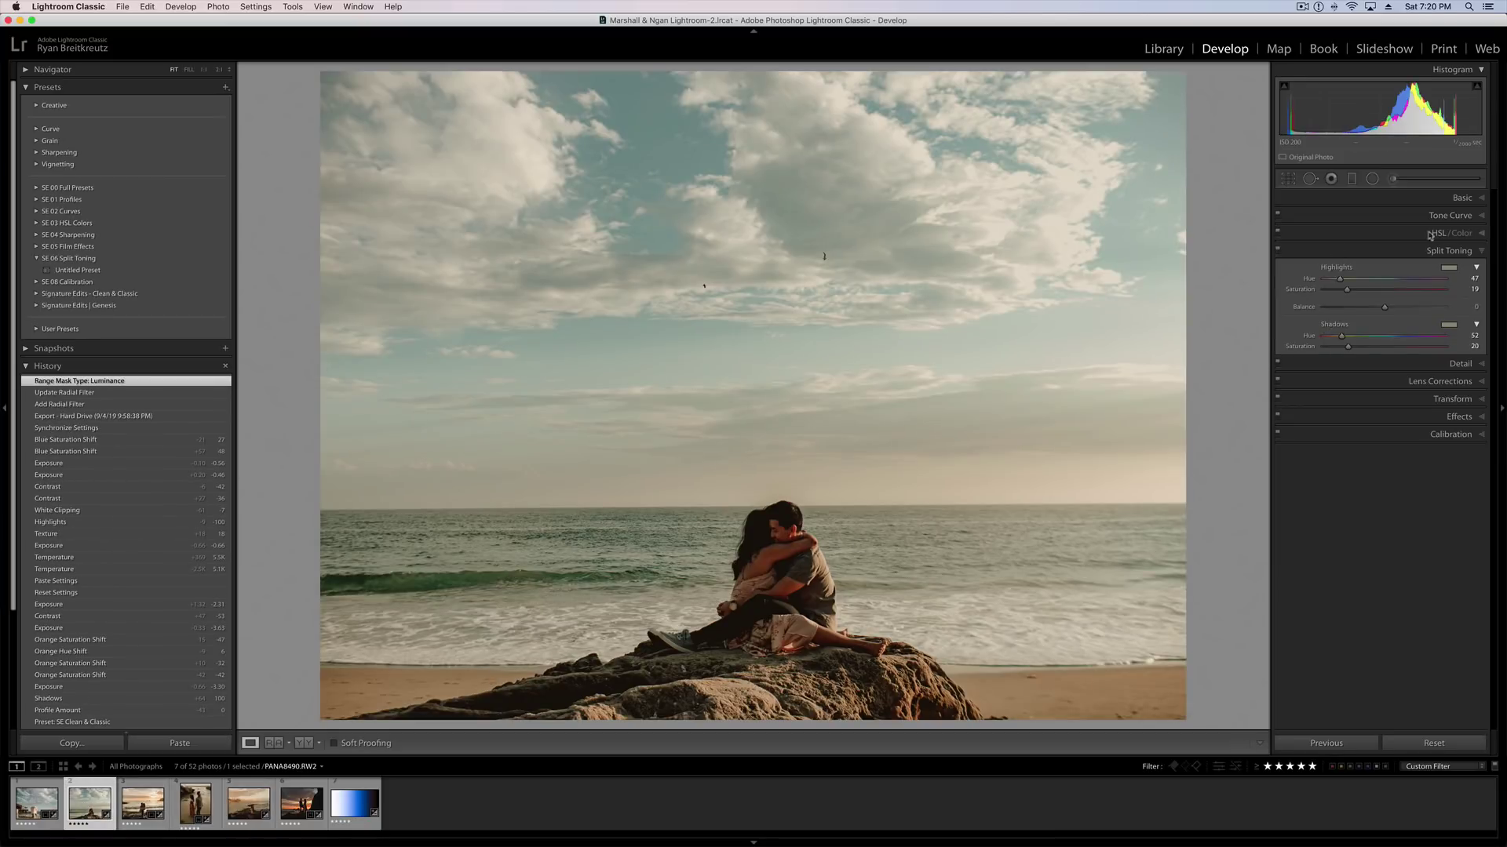
{"action": "left_click", "coordinate": [1278, 251]}
{"action": "left_click", "coordinate": [1278, 252]}
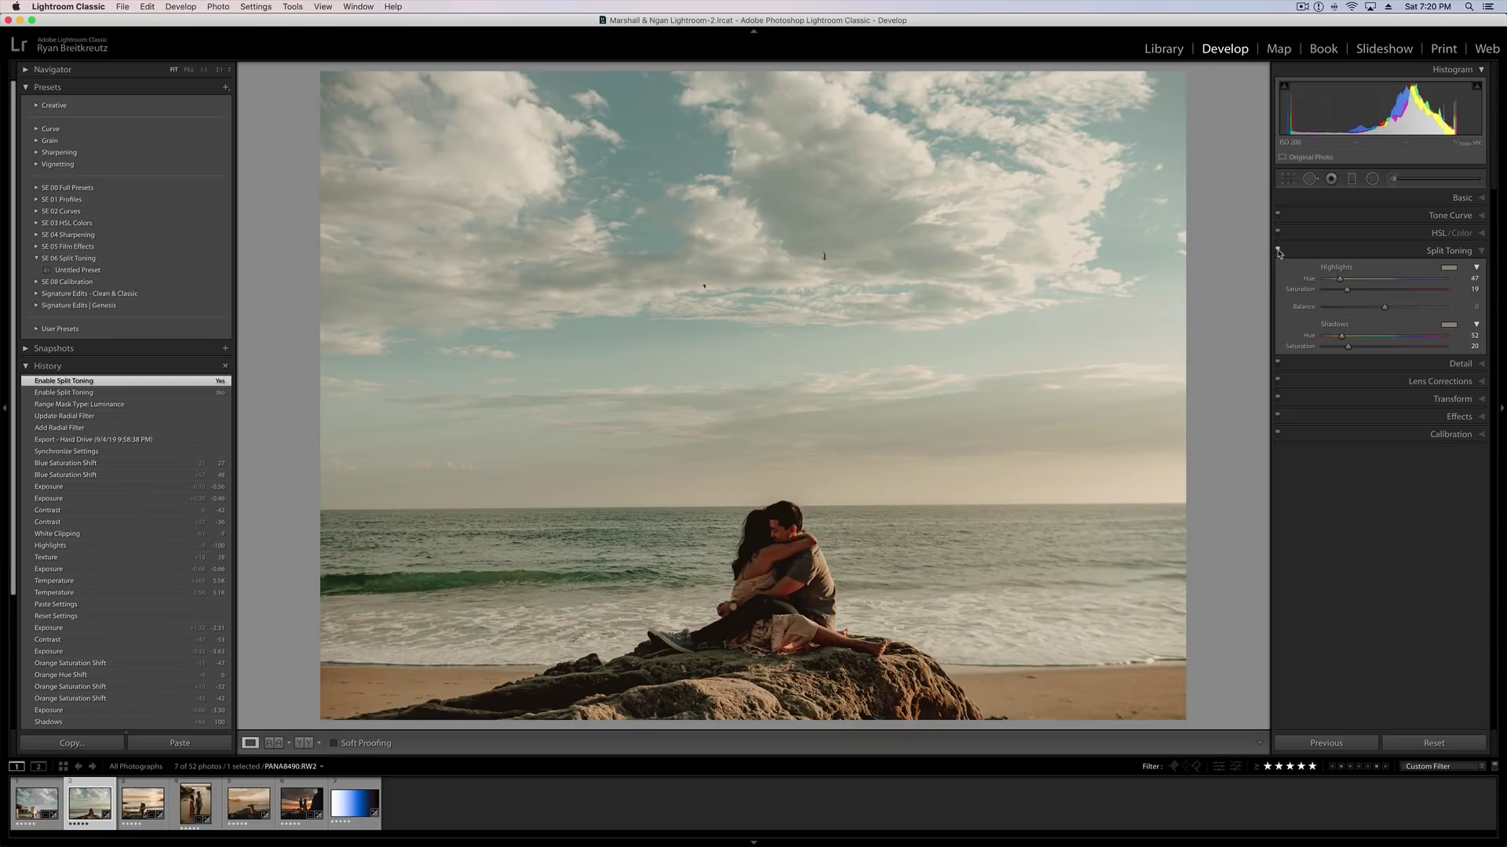
{"action": "left_click", "coordinate": [1278, 251]}
{"action": "left_click", "coordinate": [1278, 251]}
{"action": "left_click", "coordinate": [1277, 251]}
{"action": "left_click", "coordinate": [1278, 251]}
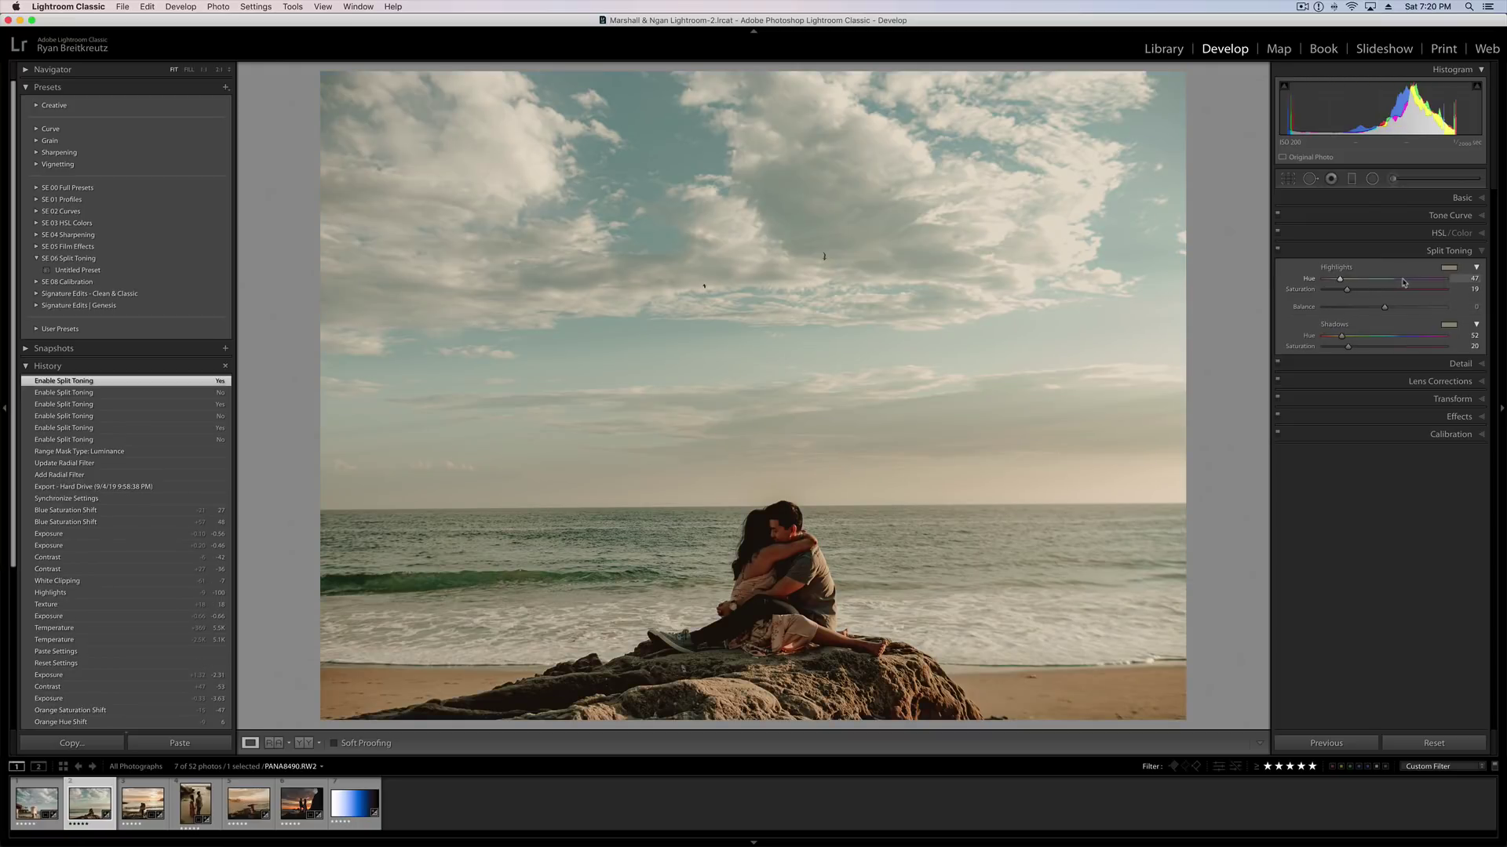
Step: Warm the highlight tint toward orange (hue 36) and tint the shadows blue at hue 212
{"action": "left_click", "coordinate": [1450, 268]}
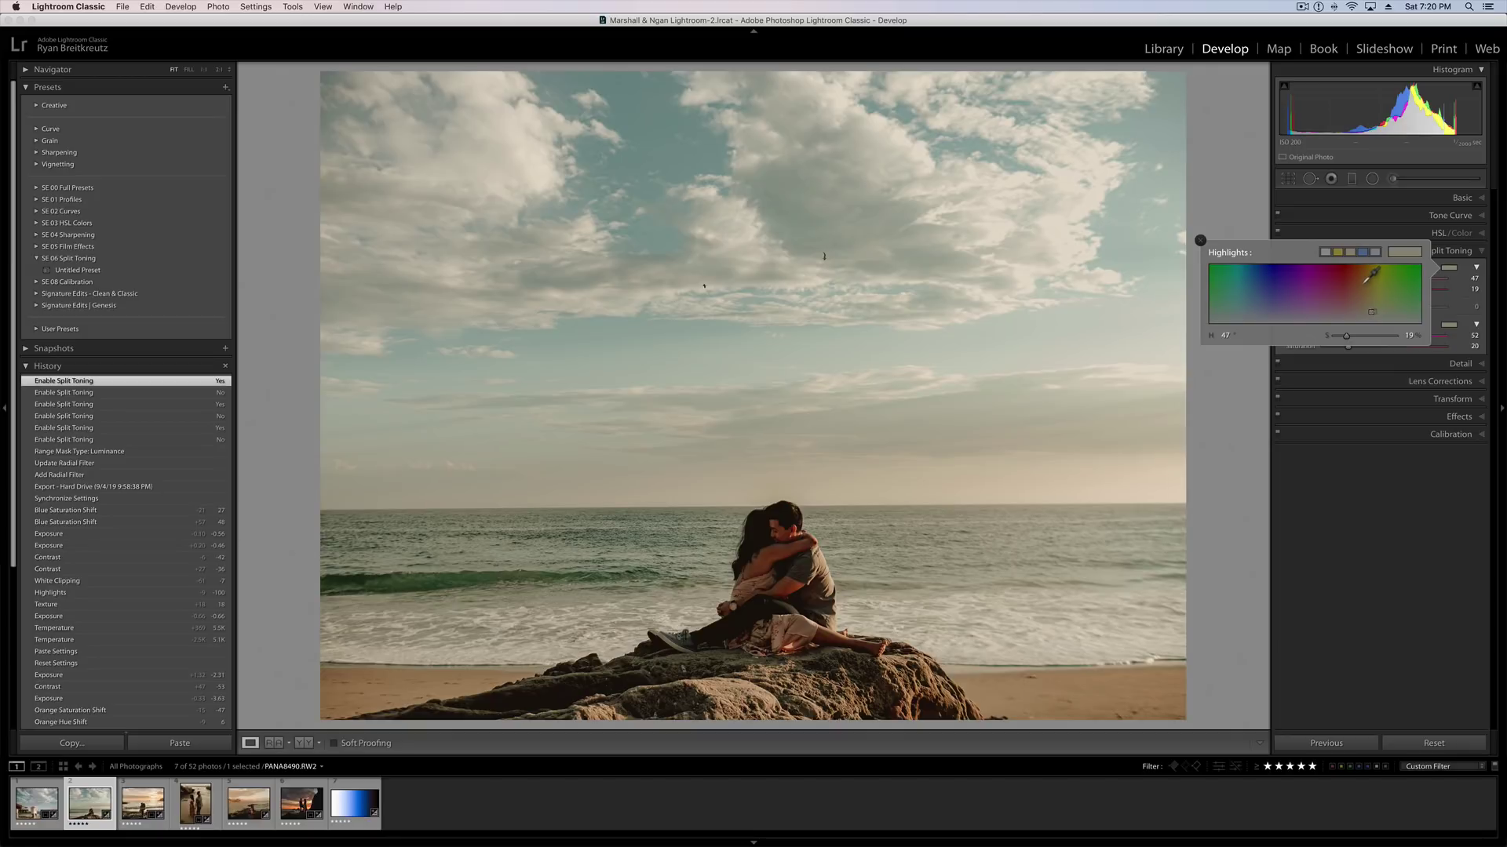
{"action": "left_click_drag", "start_coordinate": [1366, 280], "coordinate": [1364, 296]}
{"action": "left_click", "coordinate": [1201, 241]}
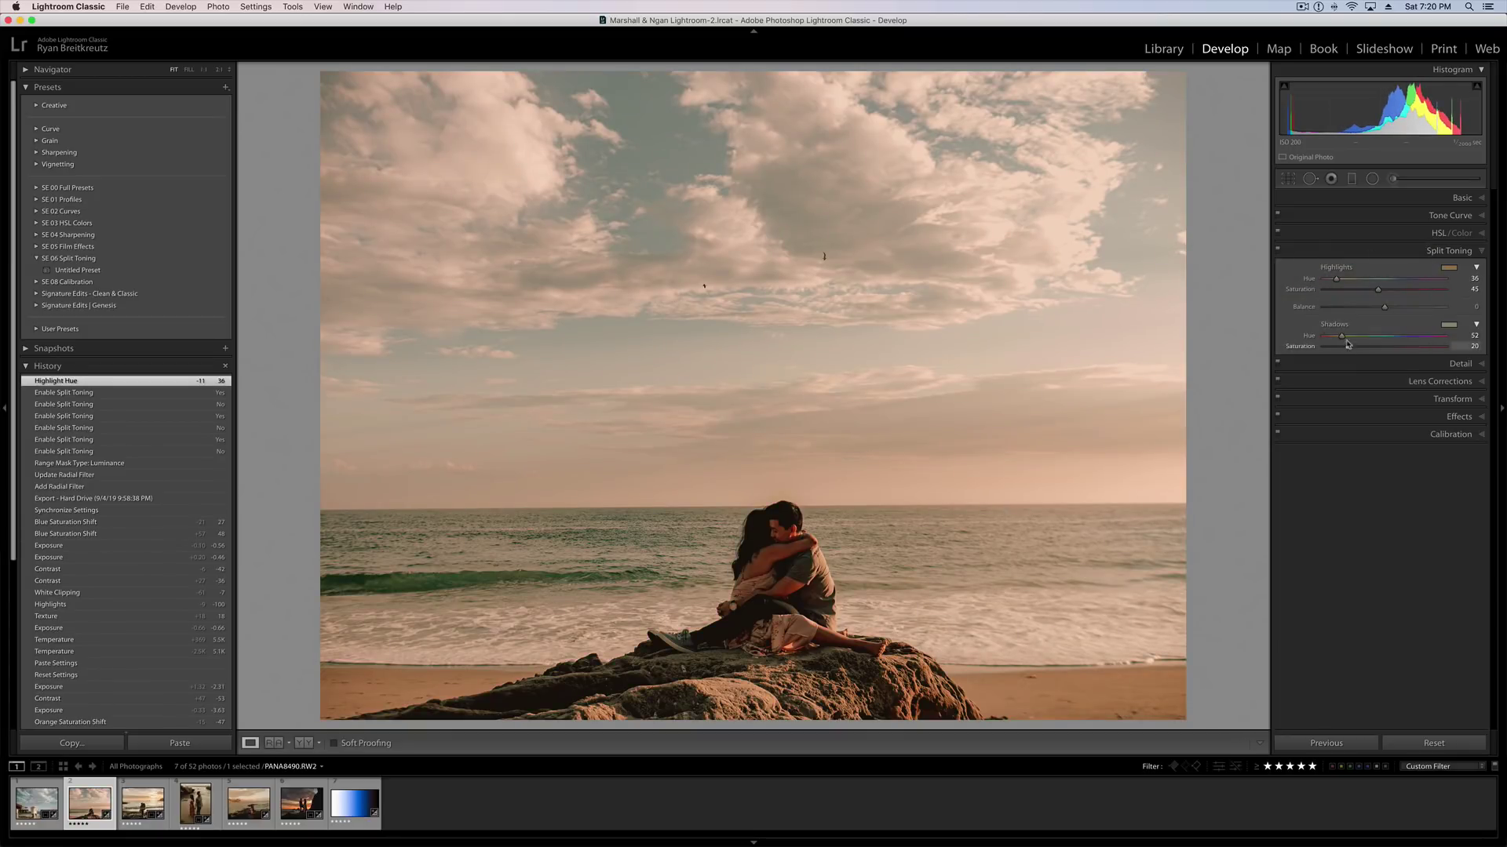
{"action": "left_click", "coordinate": [1451, 325]}
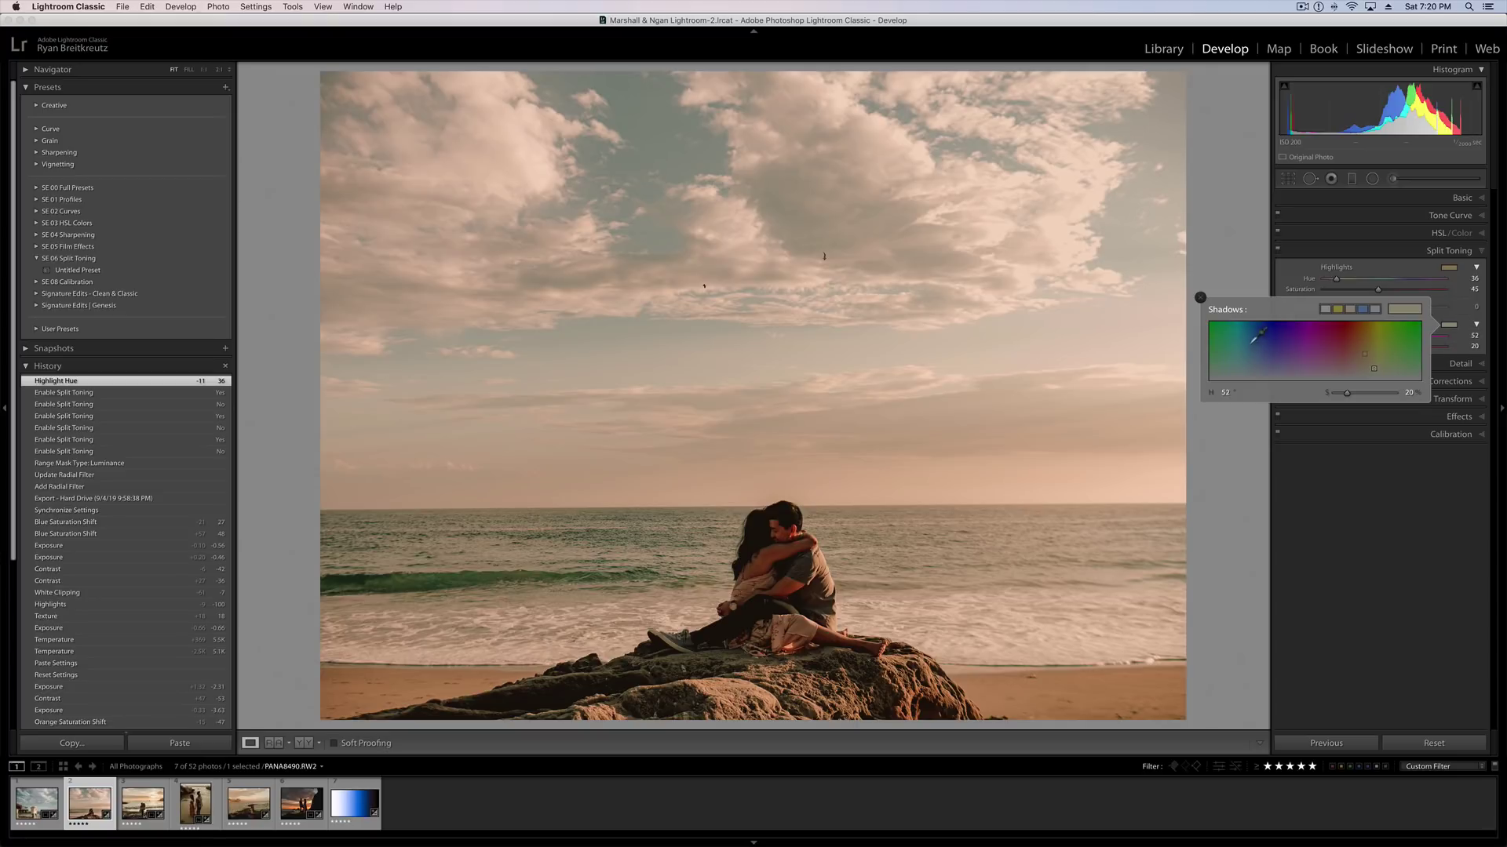
{"action": "left_click_drag", "start_coordinate": [1265, 348], "coordinate": [1255, 354]}
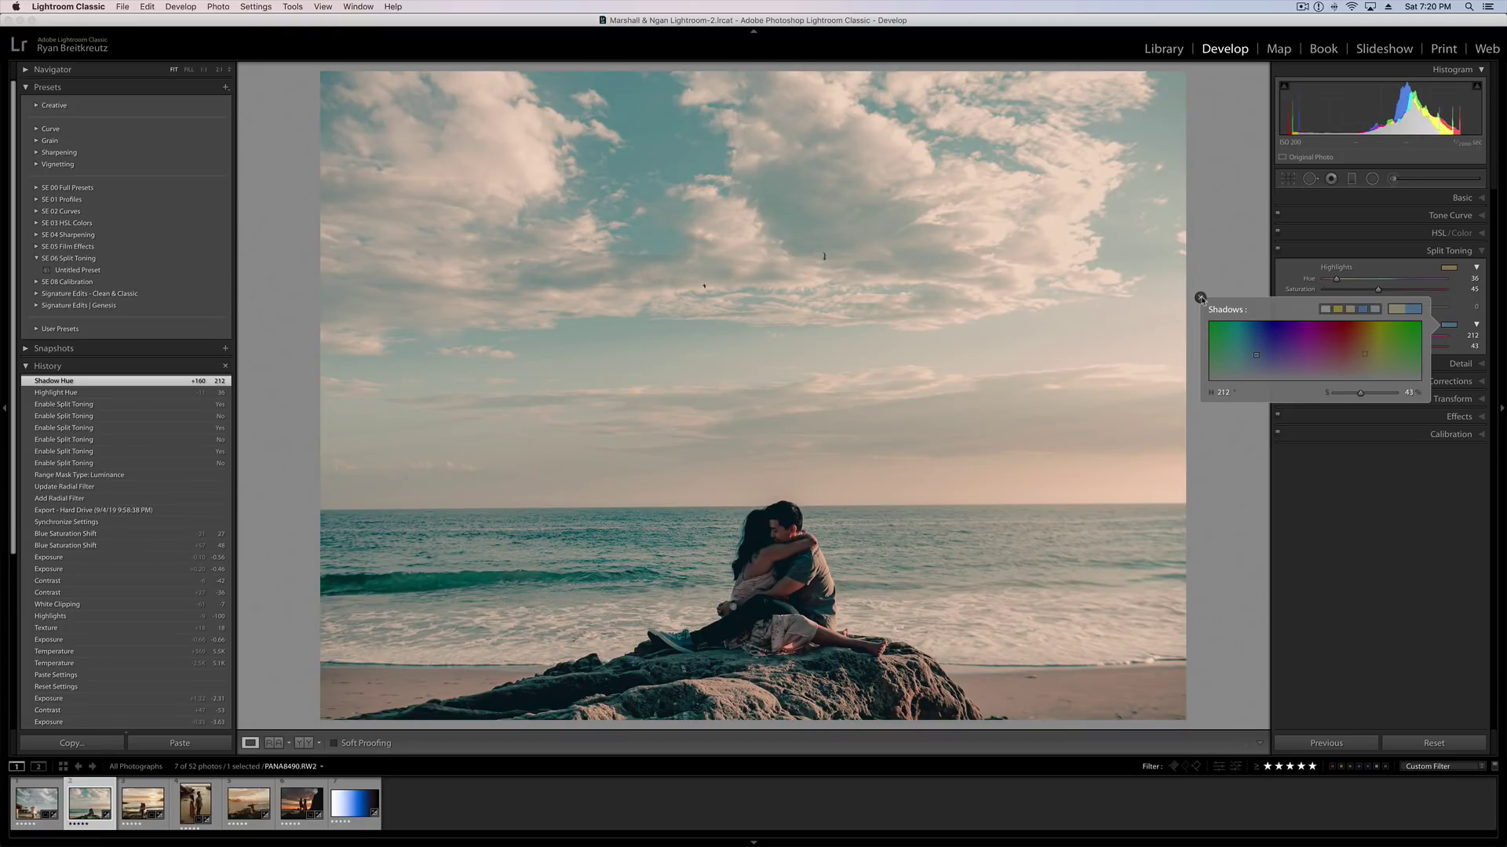
{"action": "left_click", "coordinate": [1200, 296]}
Step: Lower highlight saturation to 18 and reduce shadow saturation, then switch split toning off
{"action": "left_click", "coordinate": [1279, 250]}
{"action": "left_click", "coordinate": [1279, 250]}
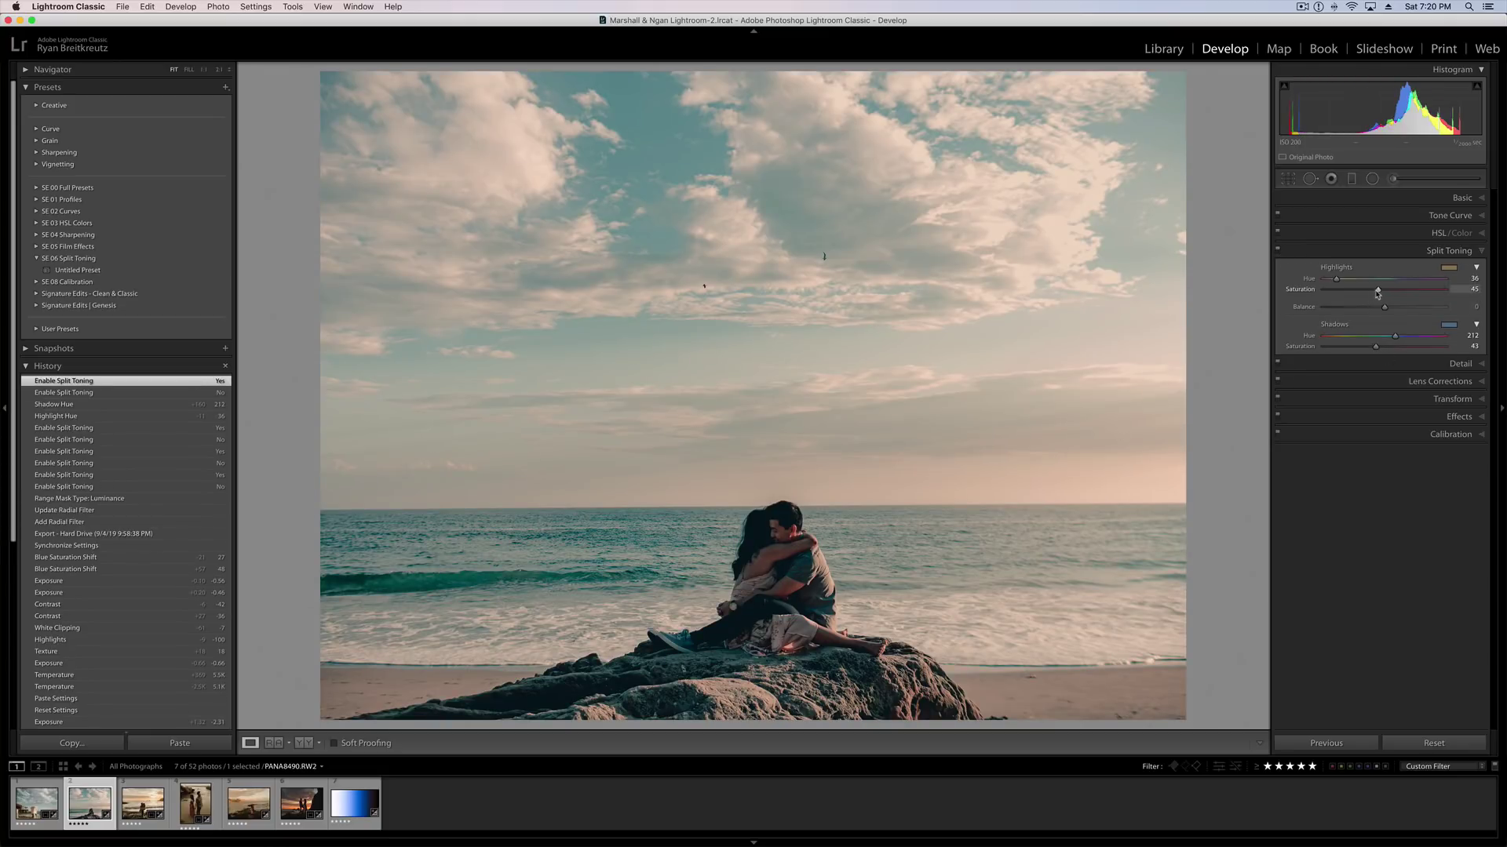
{"action": "left_click_drag", "start_coordinate": [1372, 294], "coordinate": [1344, 291]}
{"action": "left_click_drag", "start_coordinate": [1375, 346], "coordinate": [1349, 349]}
{"action": "left_click", "coordinate": [1277, 251]}
Step: Re-enable split toning, drop shadow saturation to 0, and return the balance to 0 after trying -75
{"action": "left_click", "coordinate": [1277, 252]}
{"action": "left_click", "coordinate": [1277, 251]}
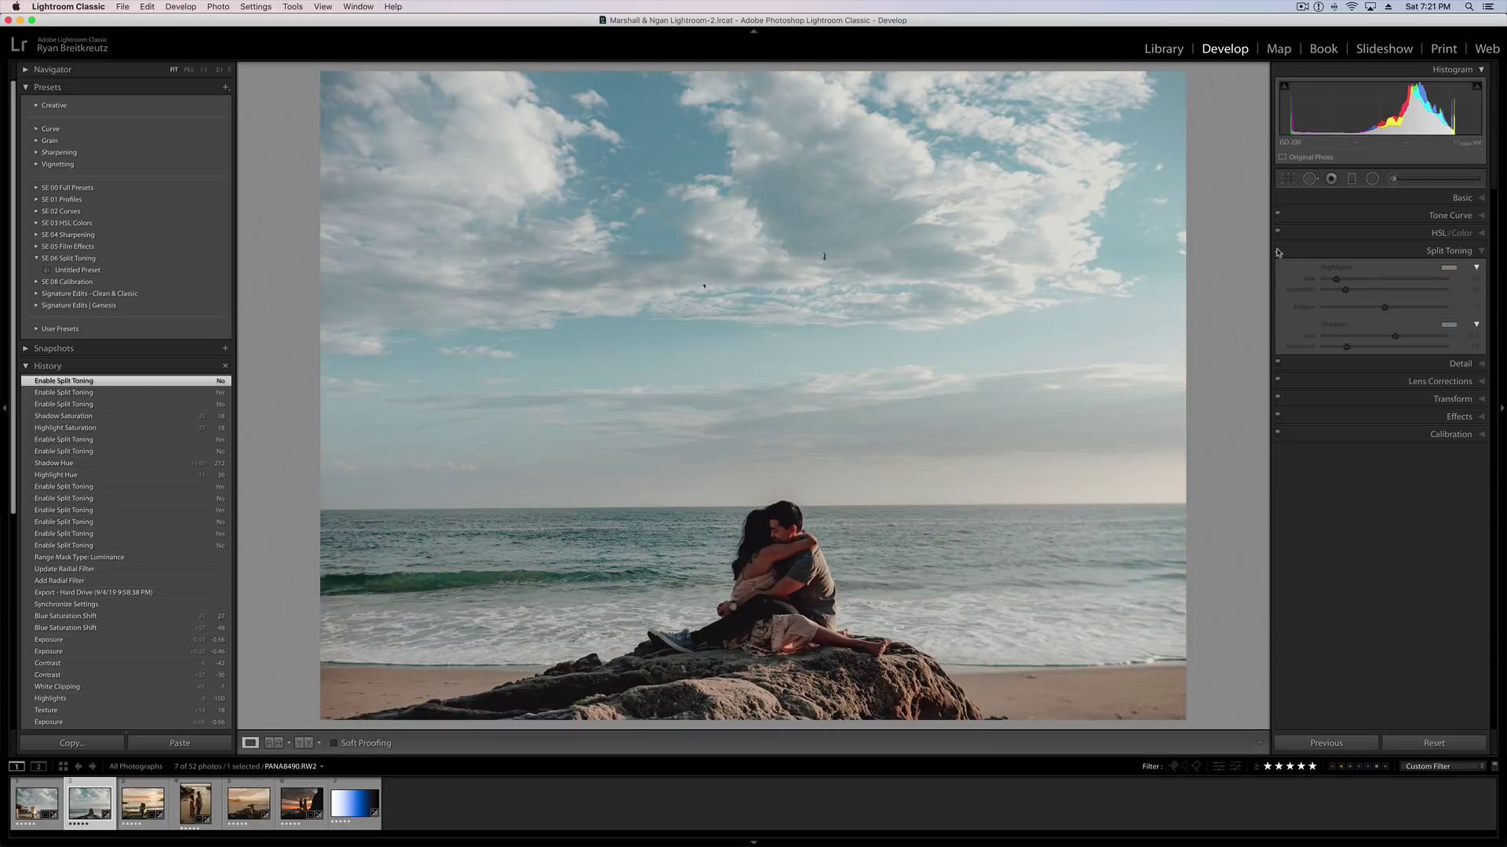
{"action": "left_click", "coordinate": [1277, 251]}
{"action": "left_click", "coordinate": [1277, 251]}
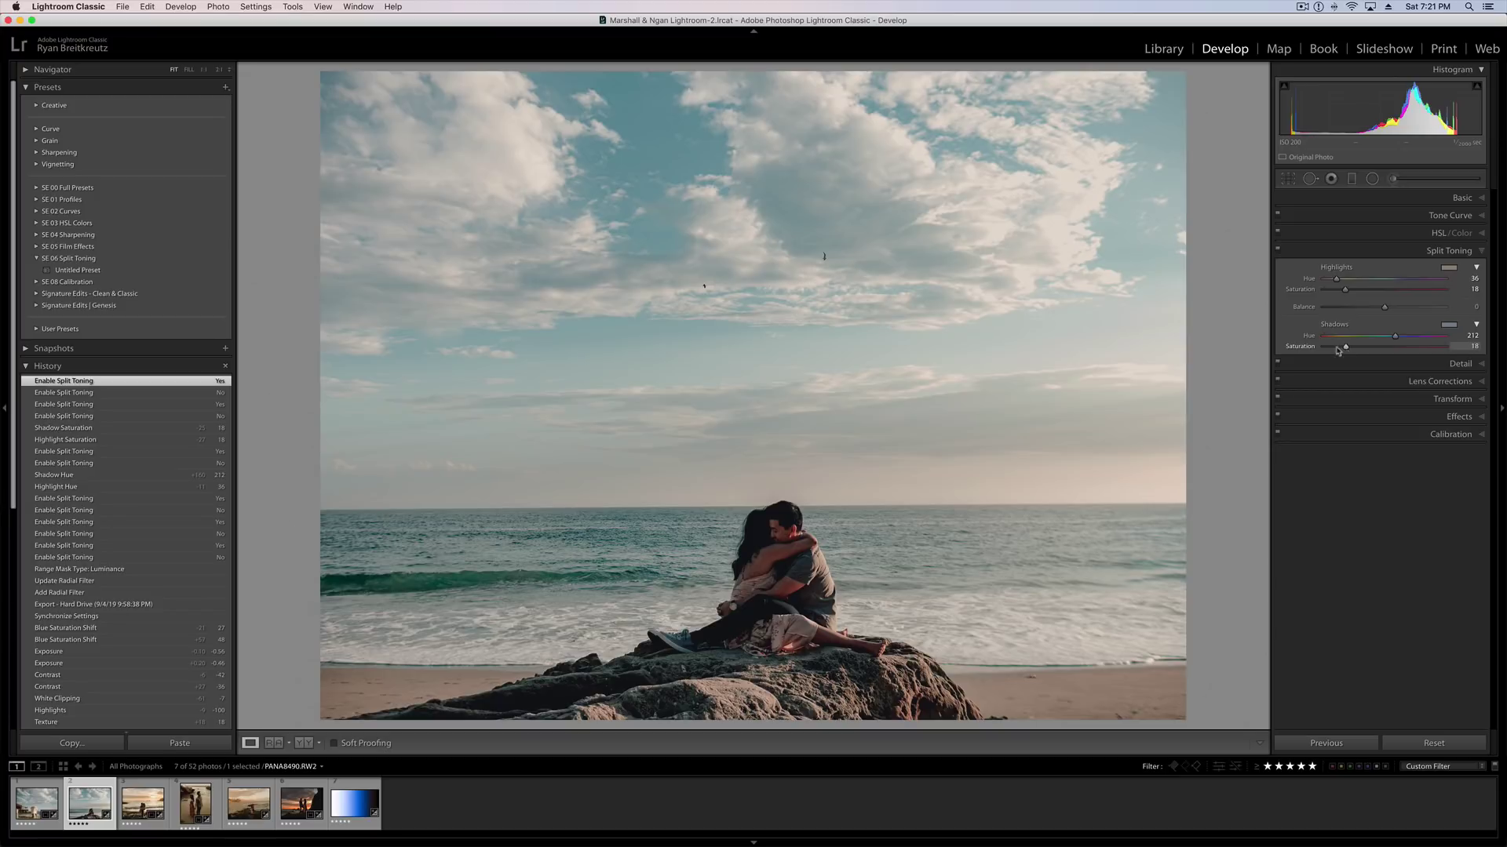
{"action": "left_click_drag", "start_coordinate": [1320, 351], "coordinate": [1285, 351]}
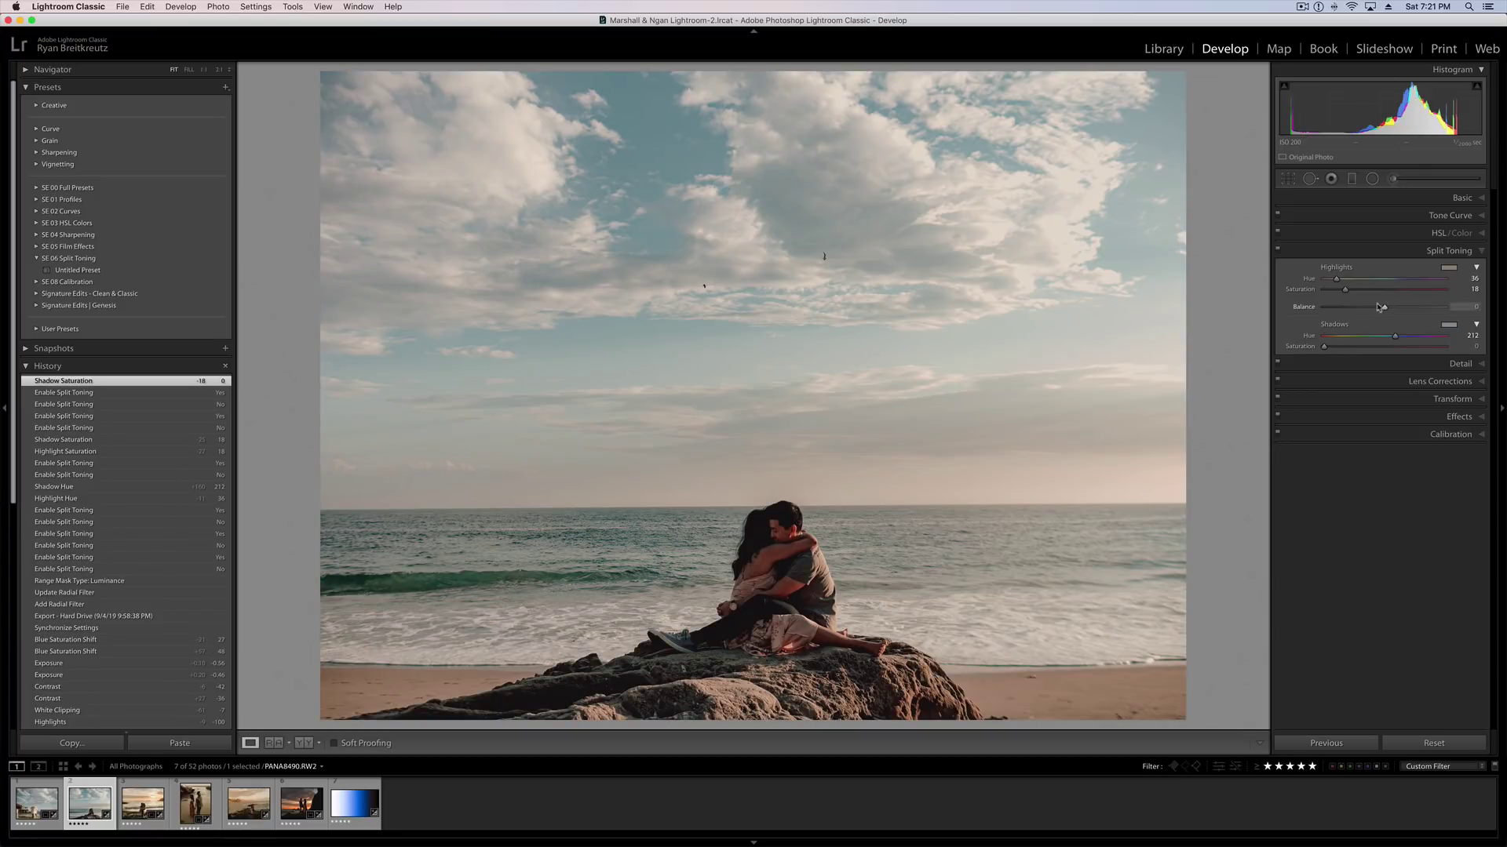
{"action": "mouse_move", "coordinate": [1351, 311]}
{"action": "left_mouse_down"}
{"action": "mouse_move", "coordinate": [1443, 314]}
{"action": "mouse_move", "coordinate": [1334, 311]}
{"action": "mouse_move", "coordinate": [1447, 315]}
{"action": "mouse_move", "coordinate": [1339, 312]}
{"action": "left_mouse_up"}
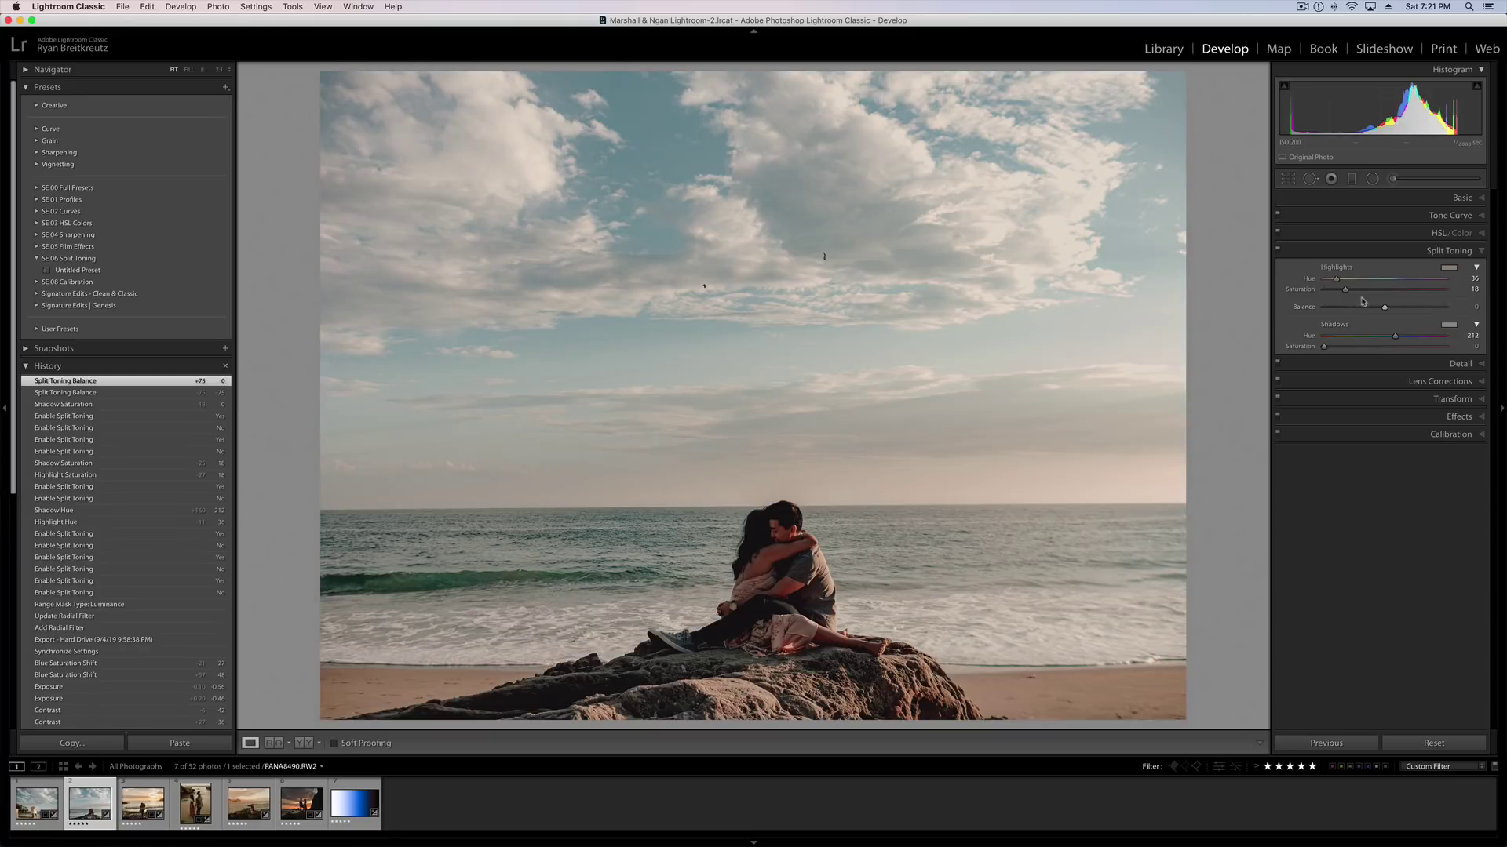
Step: Give the highlights a cyan tint, shift the balance toward shadows, and compare with toning off
{"action": "left_click", "coordinate": [1448, 269]}
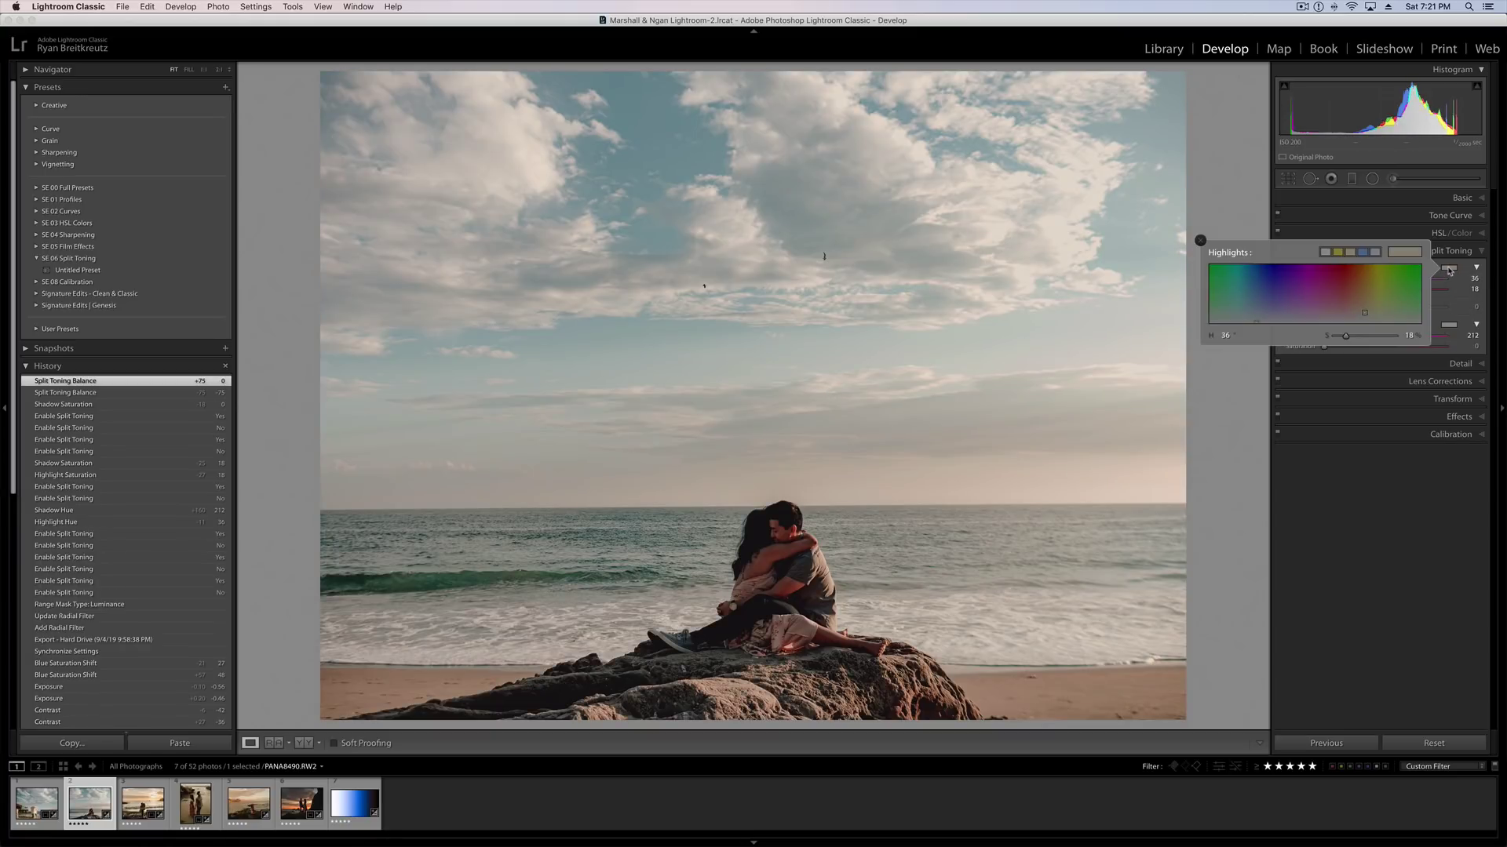
{"action": "left_click", "coordinate": [1247, 284]}
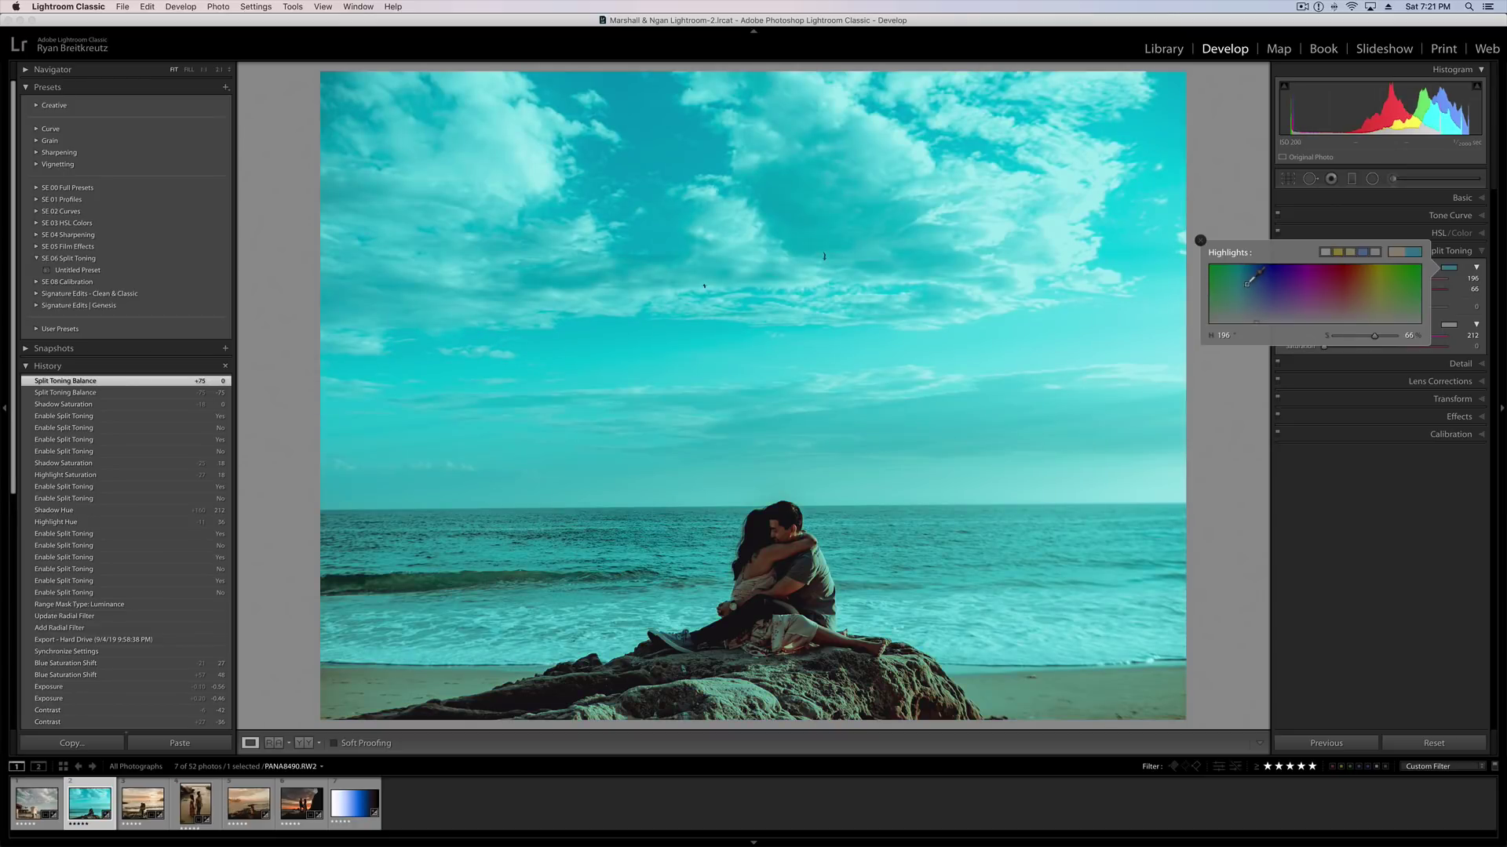
{"action": "left_click", "coordinate": [1200, 241]}
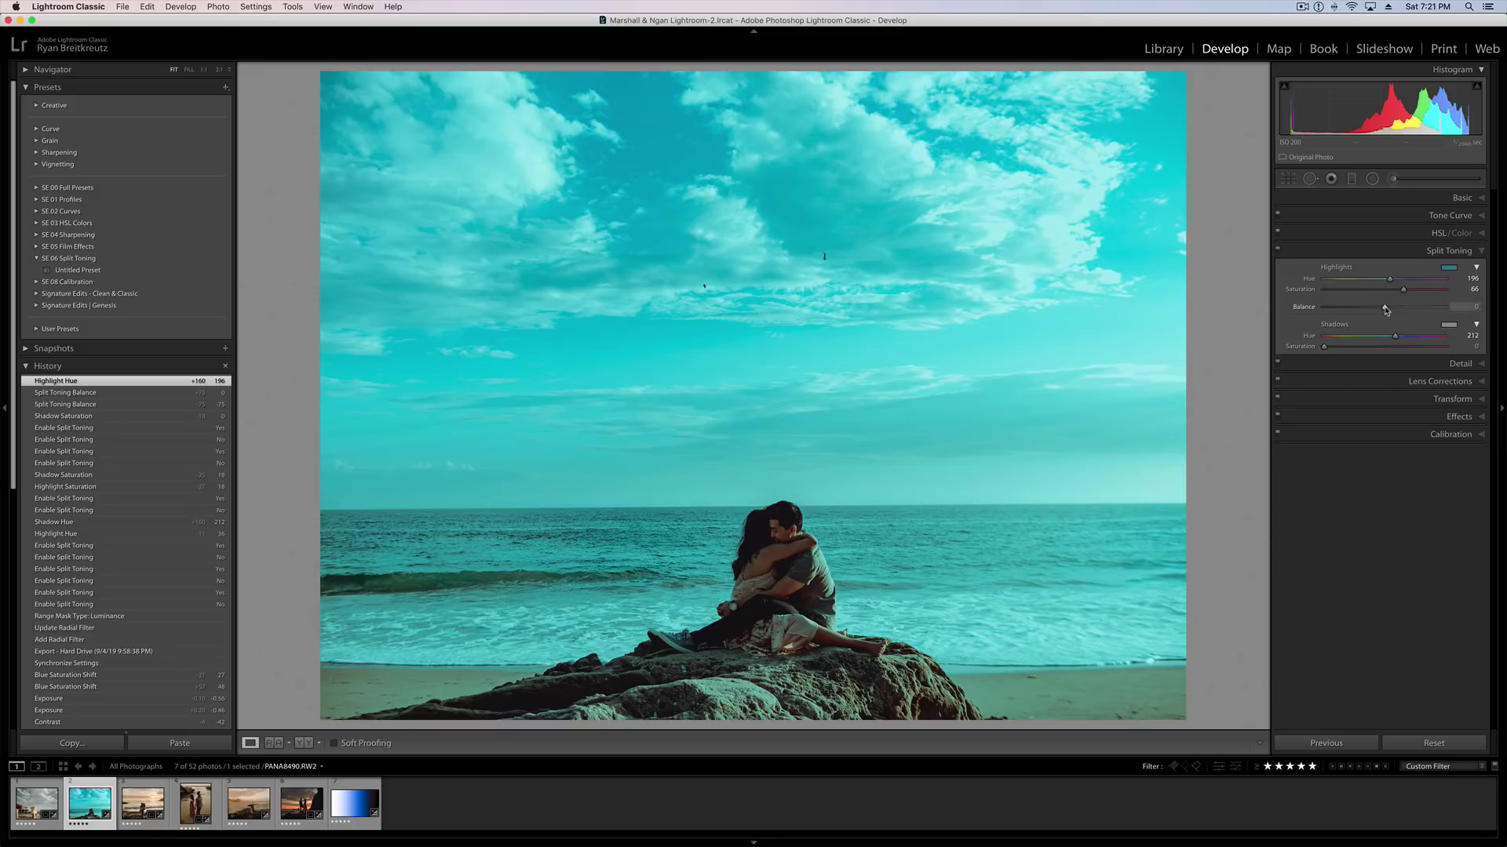
{"action": "left_click_drag", "start_coordinate": [1385, 309], "coordinate": [1327, 308]}
{"action": "left_click", "coordinate": [1278, 252]}
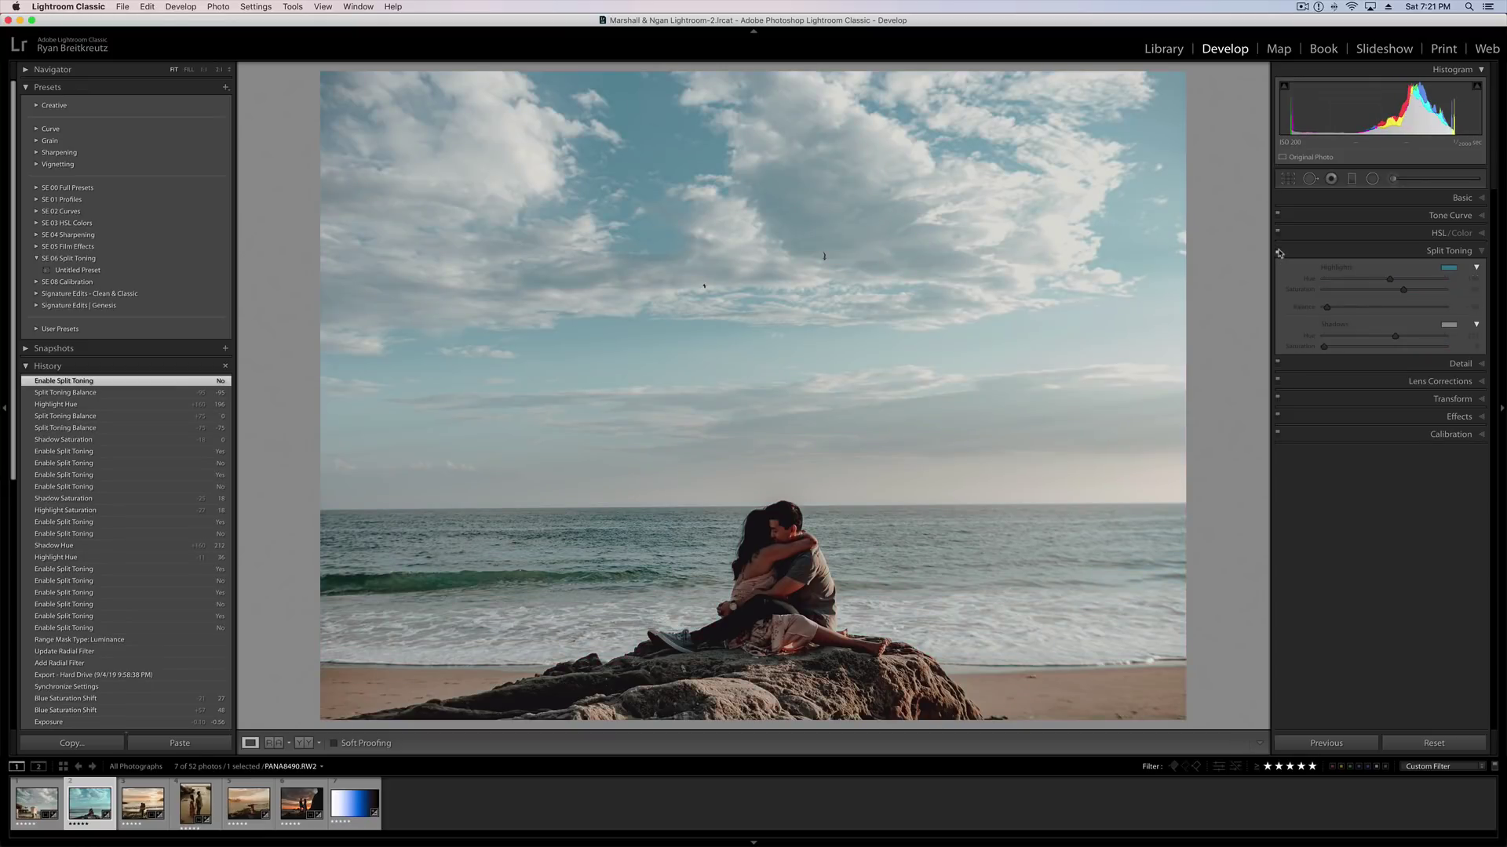
{"action": "left_click", "coordinate": [1279, 252]}
{"action": "left_click", "coordinate": [1278, 252]}
{"action": "left_click", "coordinate": [1279, 251]}
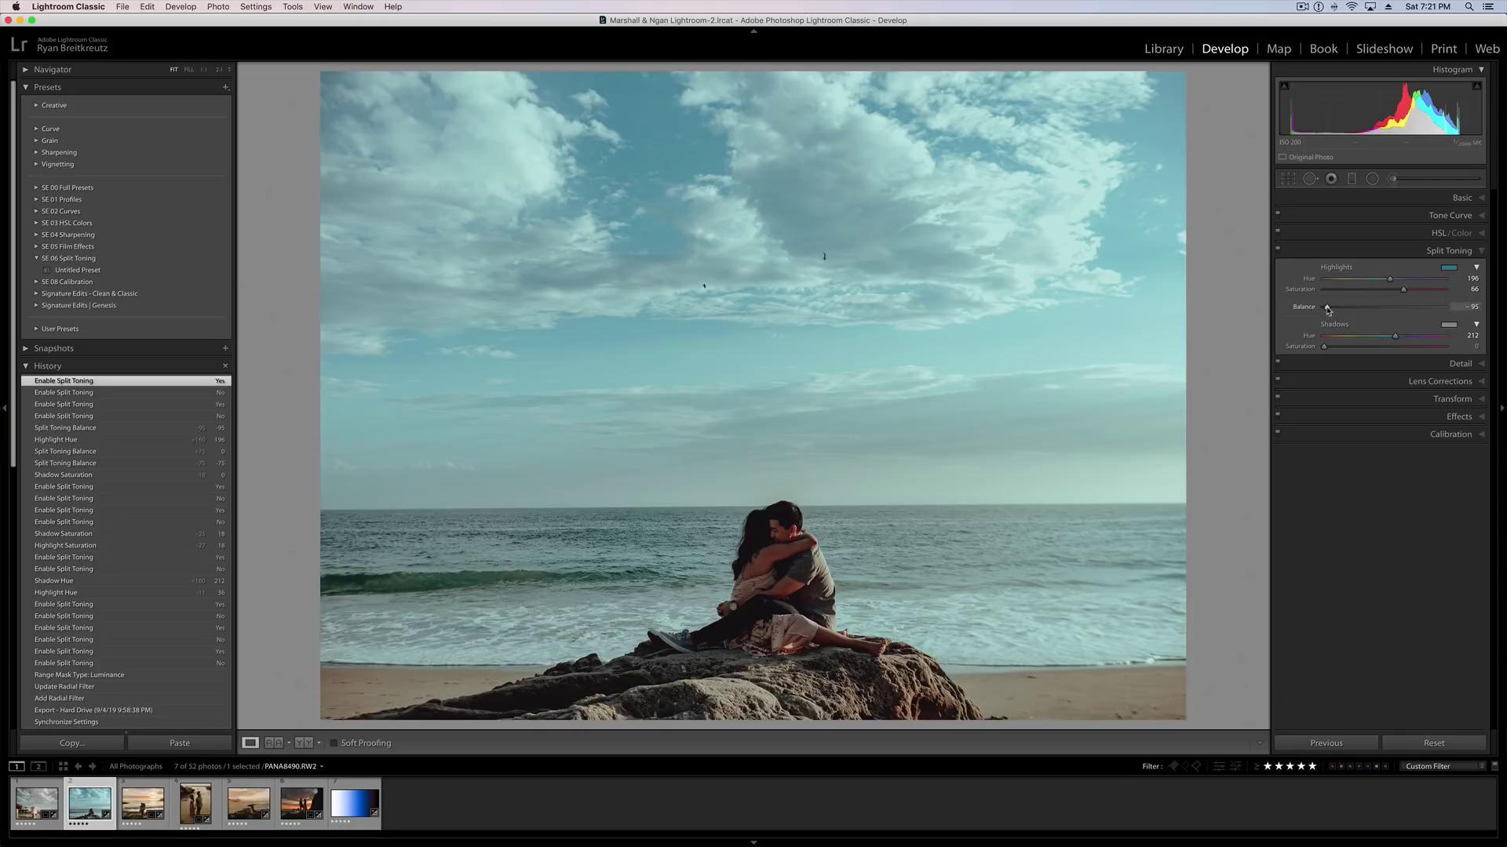
Step: Push the toning balance to -100 and change the highlight hue to pink at 305
{"action": "left_click_drag", "start_coordinate": [1327, 308], "coordinate": [1323, 307]}
{"action": "left_click", "coordinate": [1277, 249]}
{"action": "left_click", "coordinate": [1277, 249]}
{"action": "left_click_drag", "start_coordinate": [1389, 280], "coordinate": [1427, 283]}
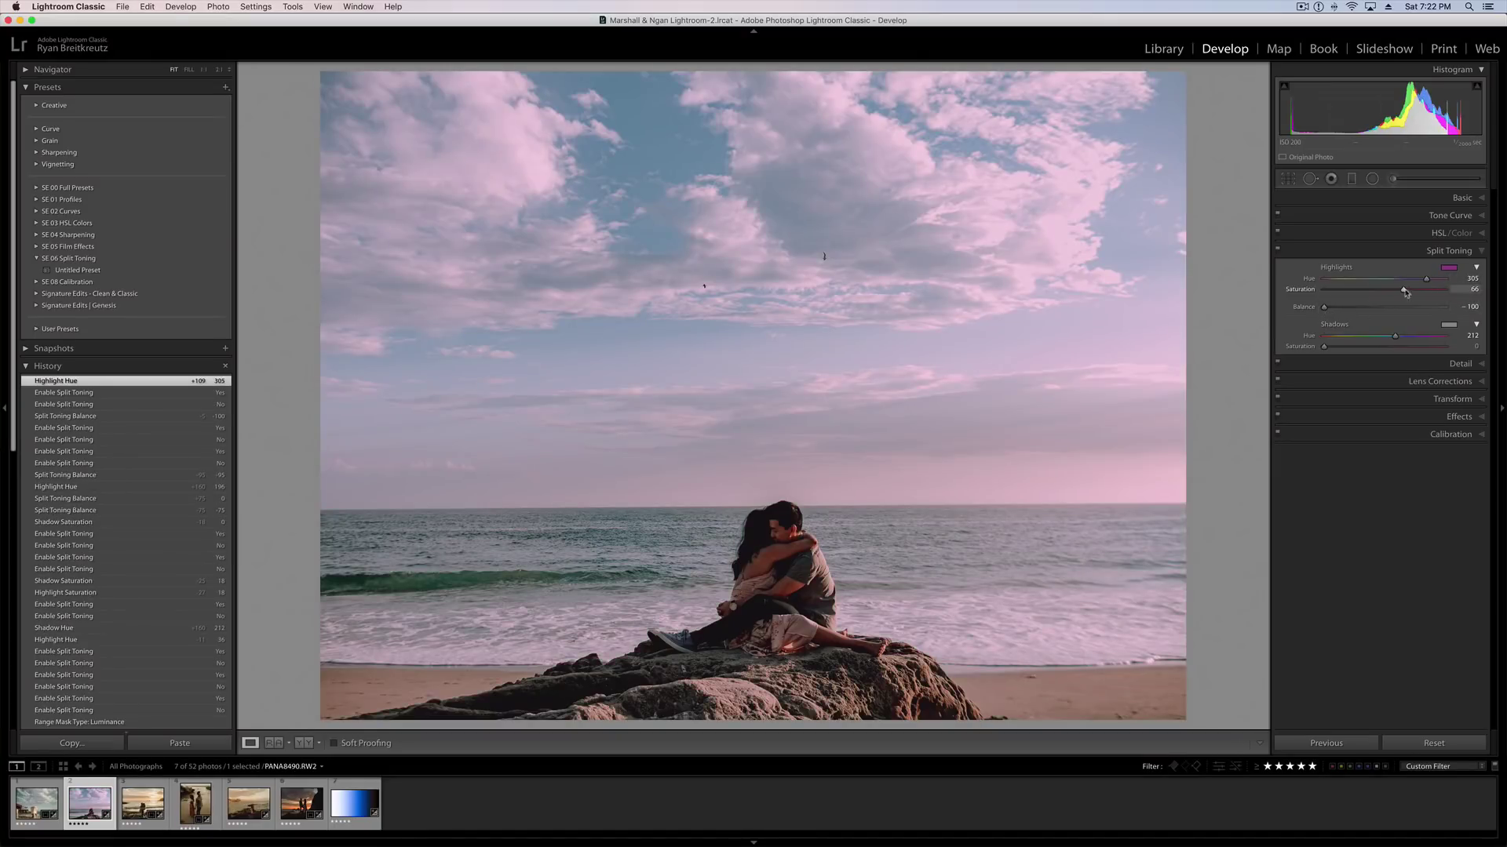
Step: Lower pink highlight saturation to 26, reset the balance, then push it to +100
{"action": "left_click_drag", "start_coordinate": [1403, 292], "coordinate": [1353, 294]}
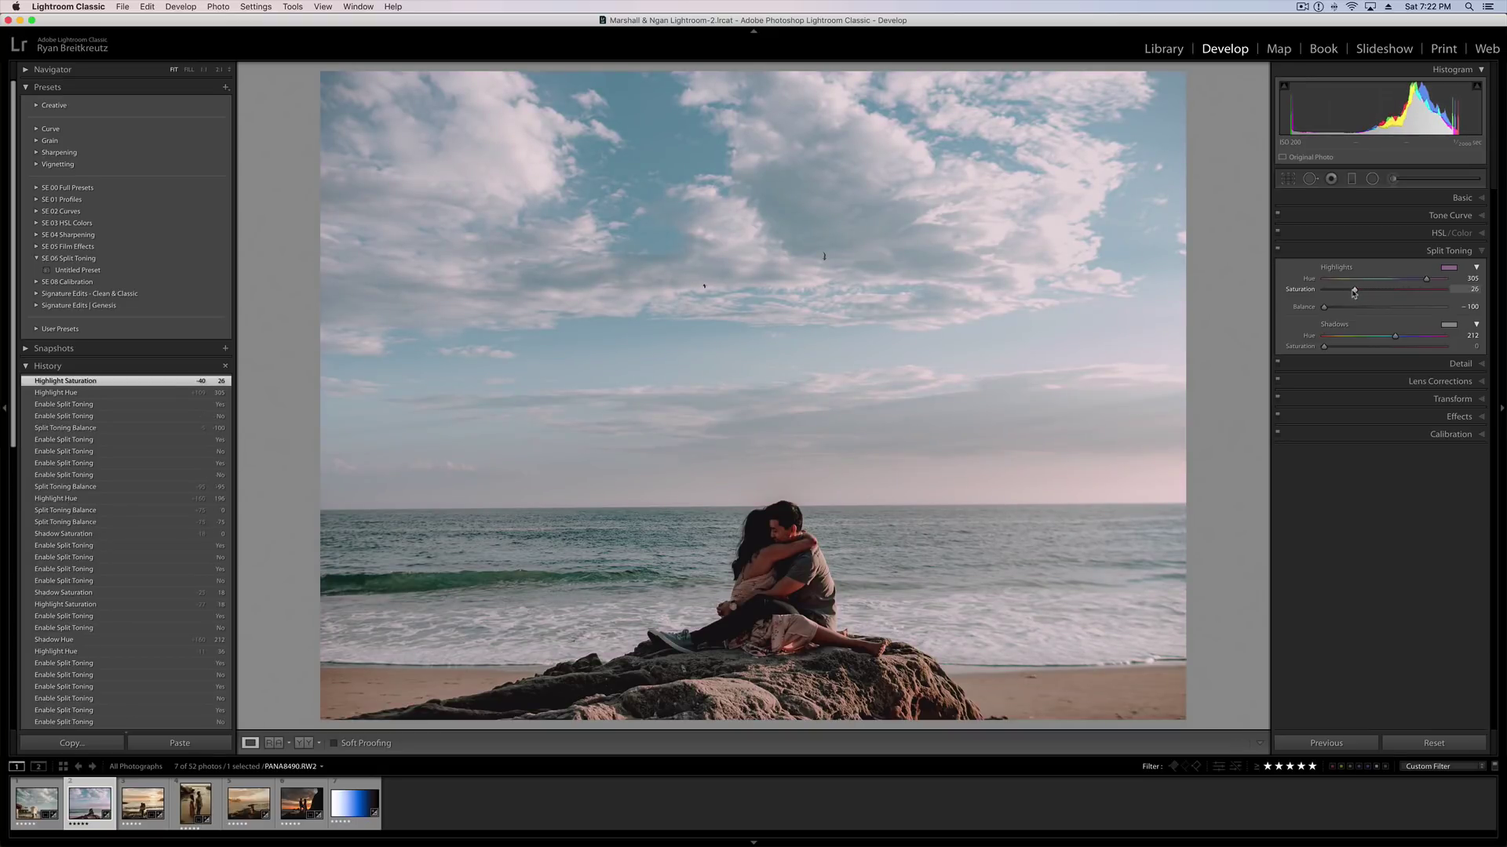
{"action": "left_click", "coordinate": [1277, 250]}
{"action": "left_click", "coordinate": [1278, 250]}
{"action": "left_click", "coordinate": [1277, 251]}
{"action": "left_click", "coordinate": [1277, 250]}
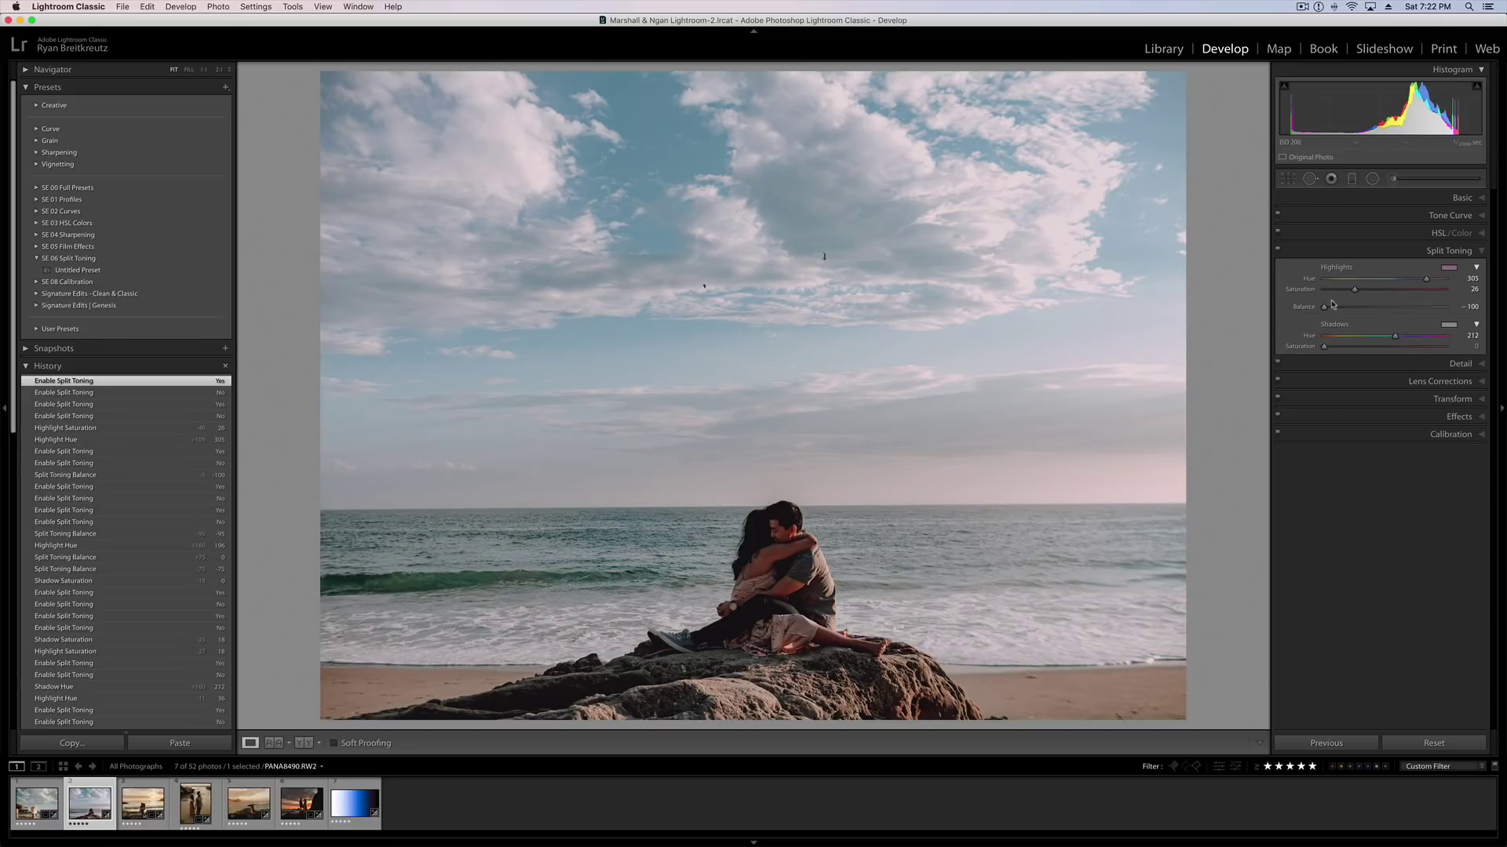
{"action": "double_click", "coordinate": [1325, 307]}
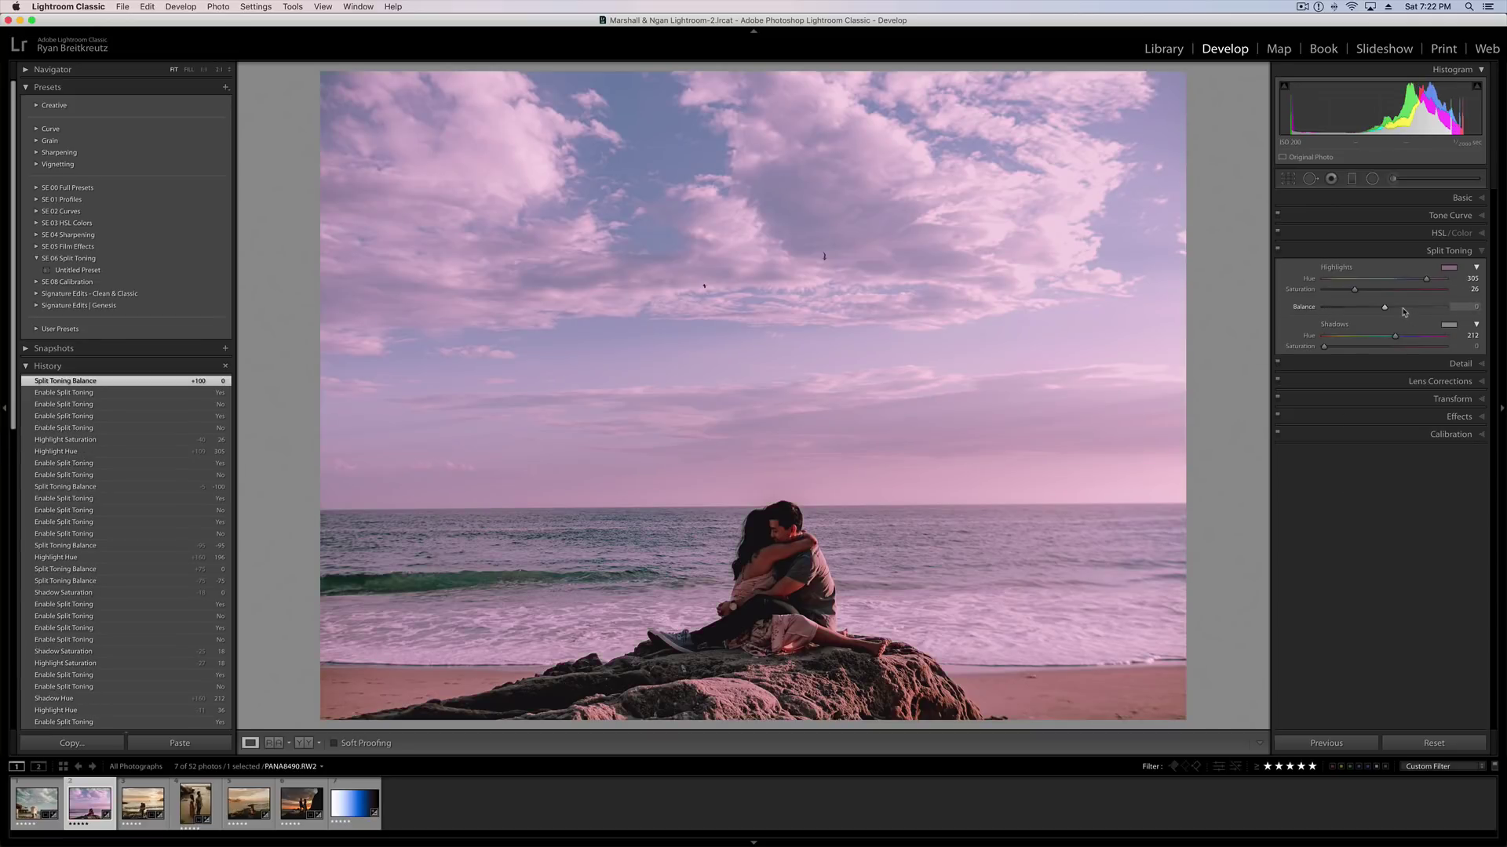
{"action": "left_click_drag", "start_coordinate": [1406, 310], "coordinate": [1454, 313]}
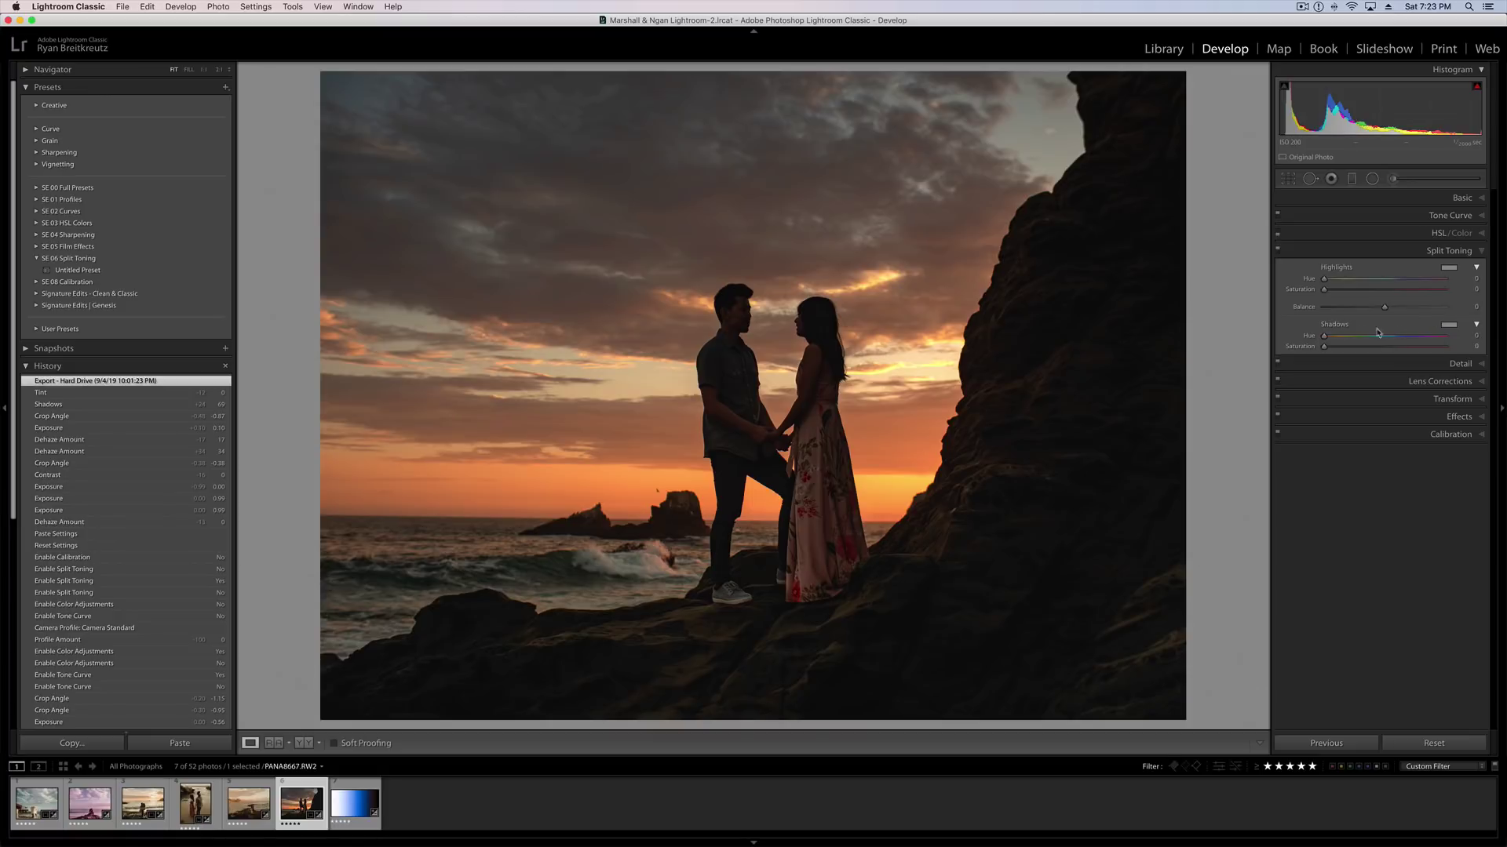
Step: Give the sunset silhouette a shadow hue, raise highlight saturation to 52, and compare before and after
{"action": "left_click_drag", "start_coordinate": [1323, 337], "coordinate": [1382, 351]}
{"action": "left_click", "coordinate": [1400, 339]}
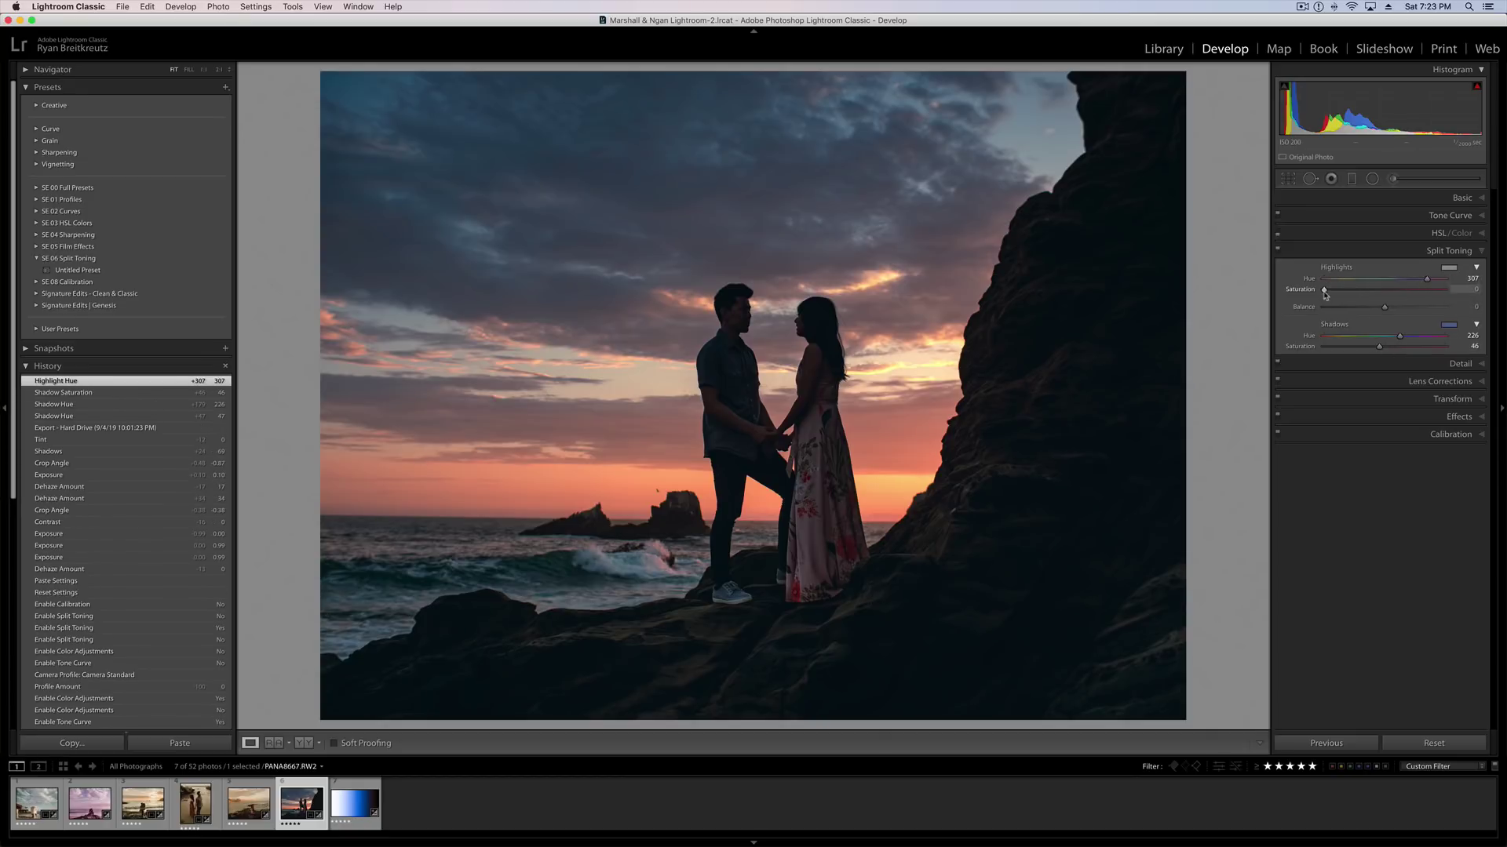
{"action": "left_click_drag", "start_coordinate": [1352, 296], "coordinate": [1391, 295]}
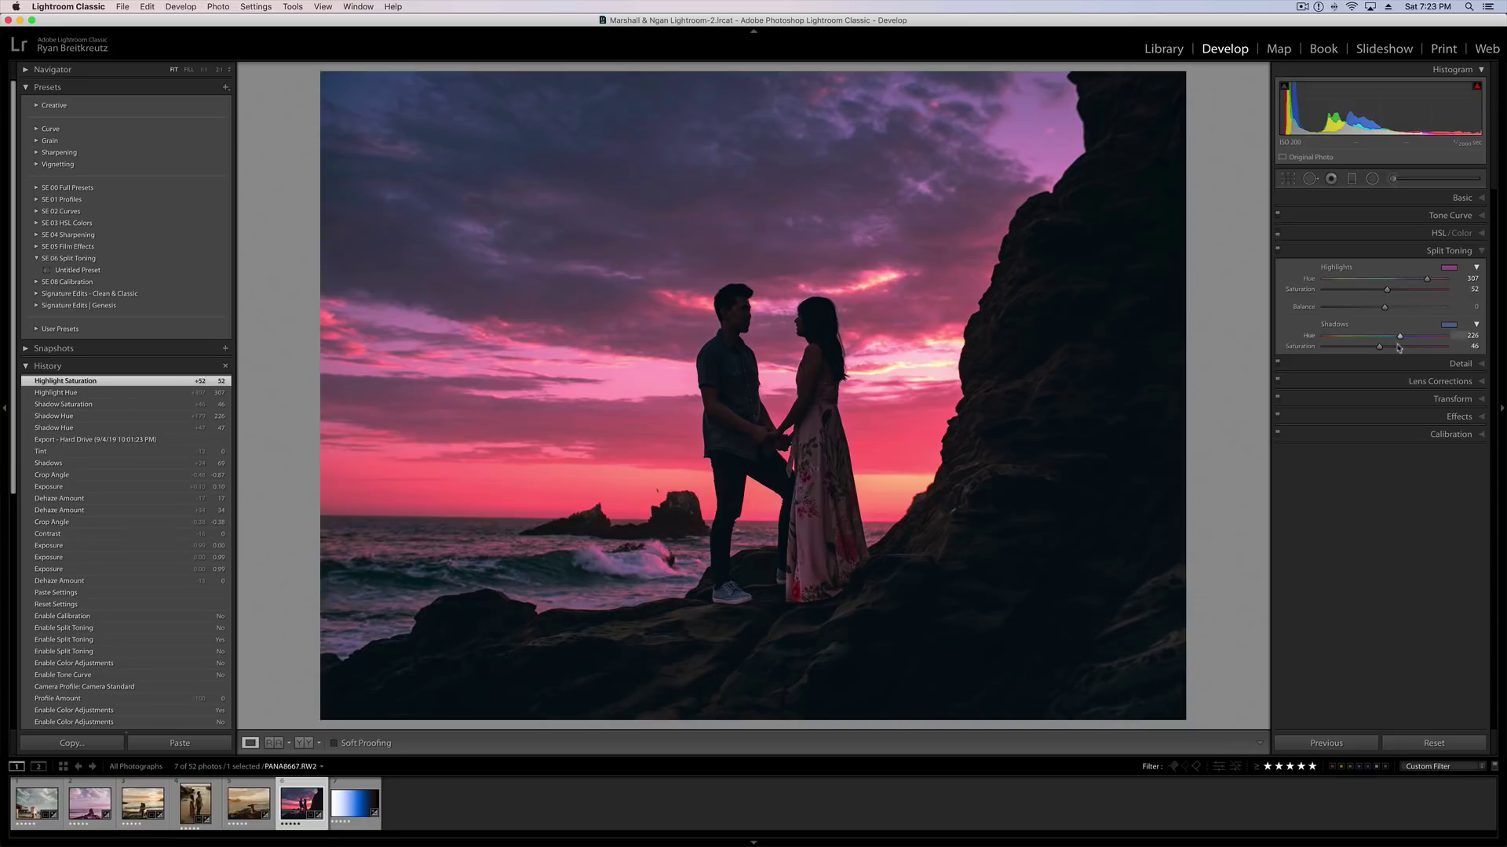
{"action": "mouse_move", "coordinate": [1380, 347]}
{"action": "left_mouse_down"}
{"action": "mouse_move", "coordinate": [1450, 347]}
{"action": "mouse_move", "coordinate": [1361, 336]}
{"action": "mouse_move", "coordinate": [1339, 339]}
{"action": "mouse_move", "coordinate": [1436, 348]}
{"action": "mouse_move", "coordinate": [1325, 352]}
{"action": "mouse_move", "coordinate": [1360, 355]}
{"action": "left_mouse_up"}
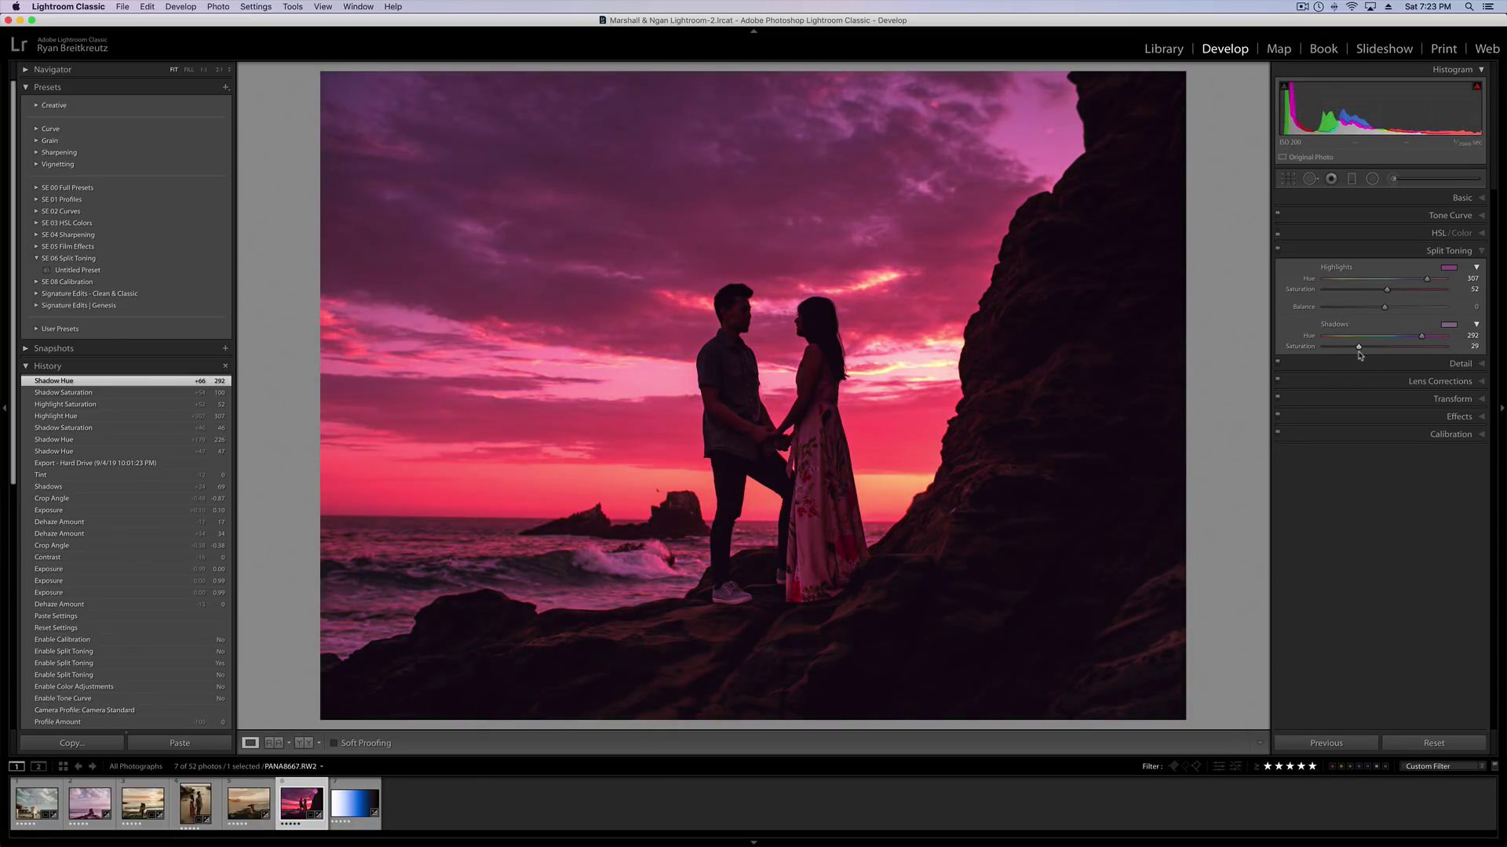
{"action": "left_click", "coordinate": [1278, 251]}
{"action": "left_click", "coordinate": [1278, 251]}
{"action": "left_click", "coordinate": [1278, 251]}
{"action": "left_click", "coordinate": [1278, 251]}
{"action": "left_click", "coordinate": [1278, 251]}
{"action": "left_click", "coordinate": [1278, 252]}
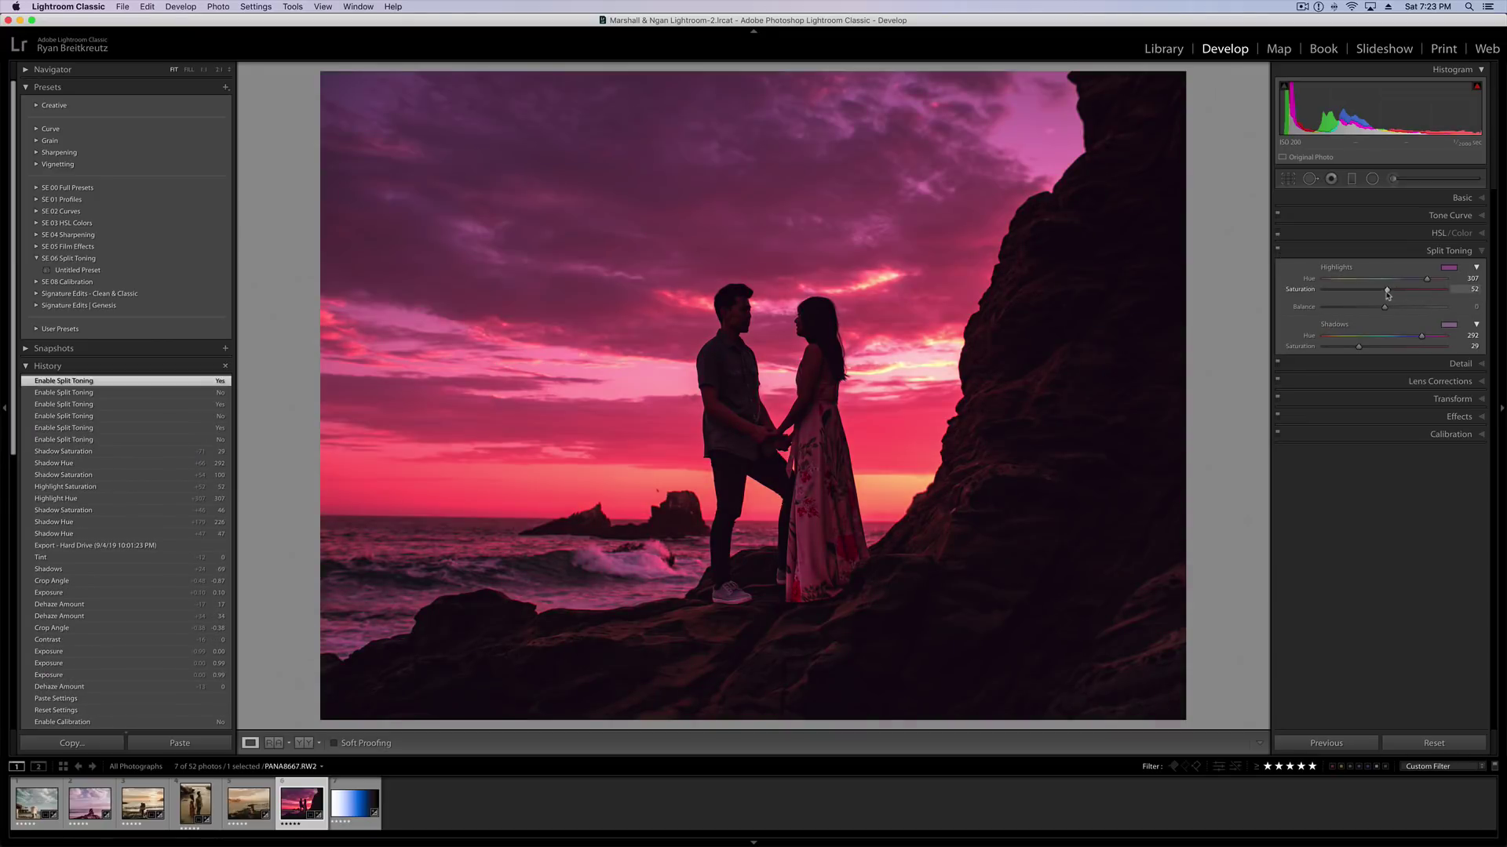
Step: Set highlight saturation 36, shadow saturation 11, and an orange highlight hue of 57
{"action": "left_click_drag", "start_coordinate": [1387, 290], "coordinate": [1367, 291]}
{"action": "left_click_drag", "start_coordinate": [1359, 348], "coordinate": [1337, 347]}
{"action": "left_click", "coordinate": [1278, 252]}
{"action": "left_click", "coordinate": [1278, 251]}
{"action": "left_click", "coordinate": [1278, 251]}
{"action": "left_click", "coordinate": [1278, 252]}
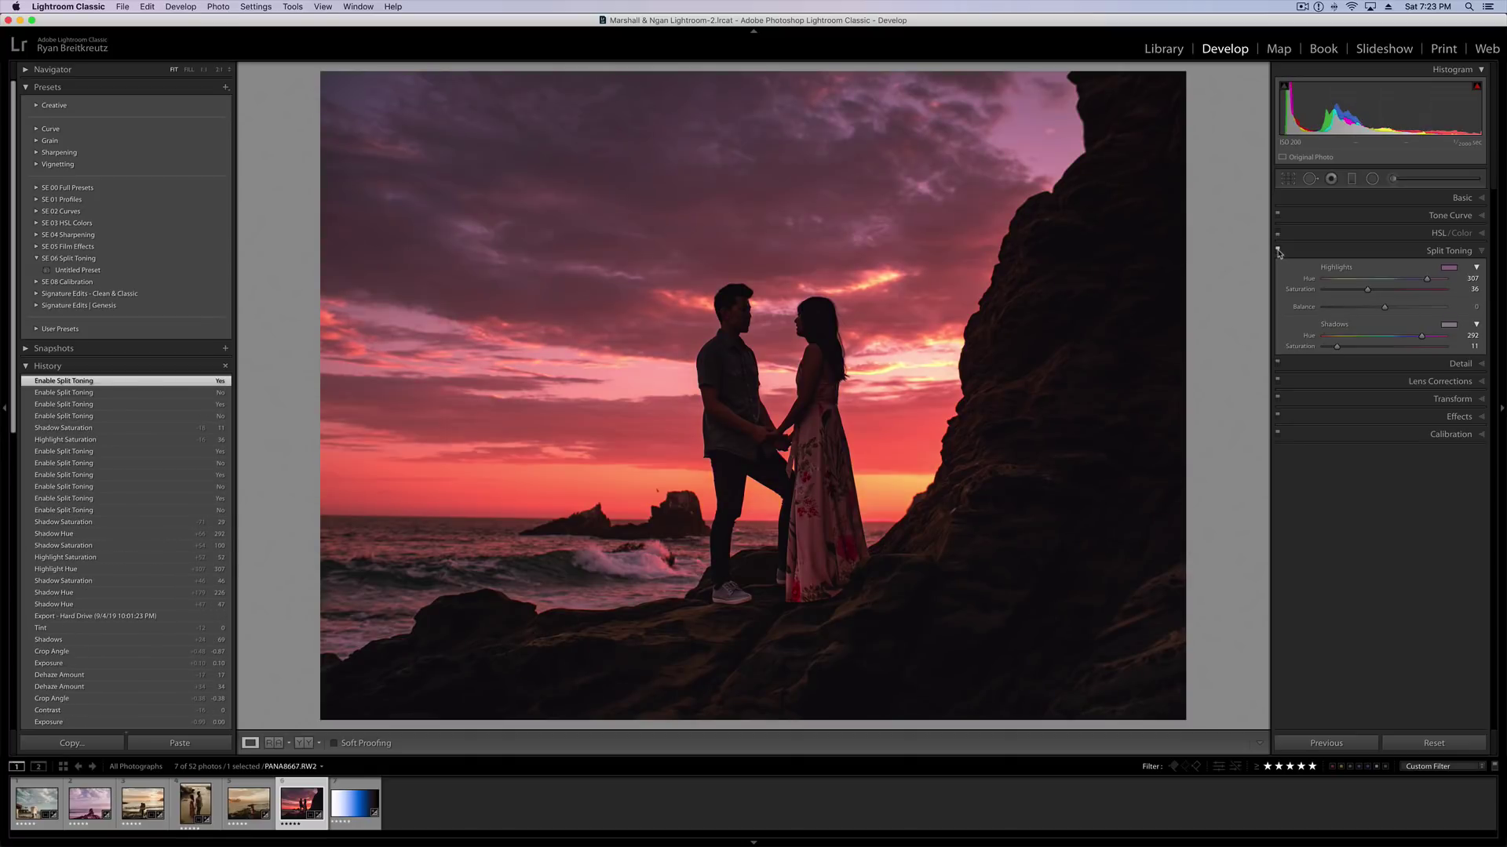
{"action": "left_click", "coordinate": [1343, 280]}
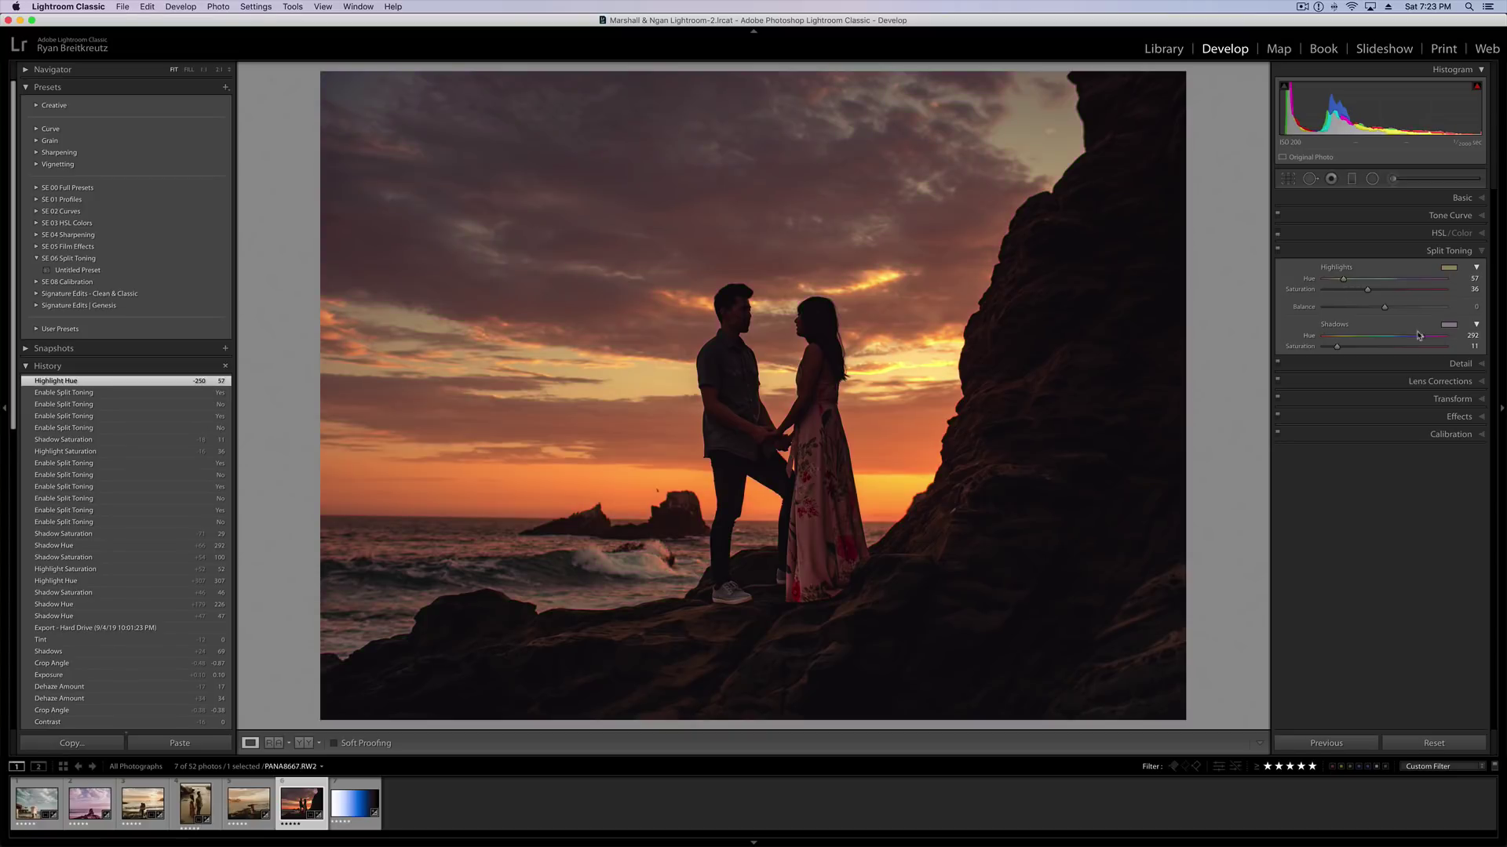
{"action": "key", "text": "ctrl+Right"}
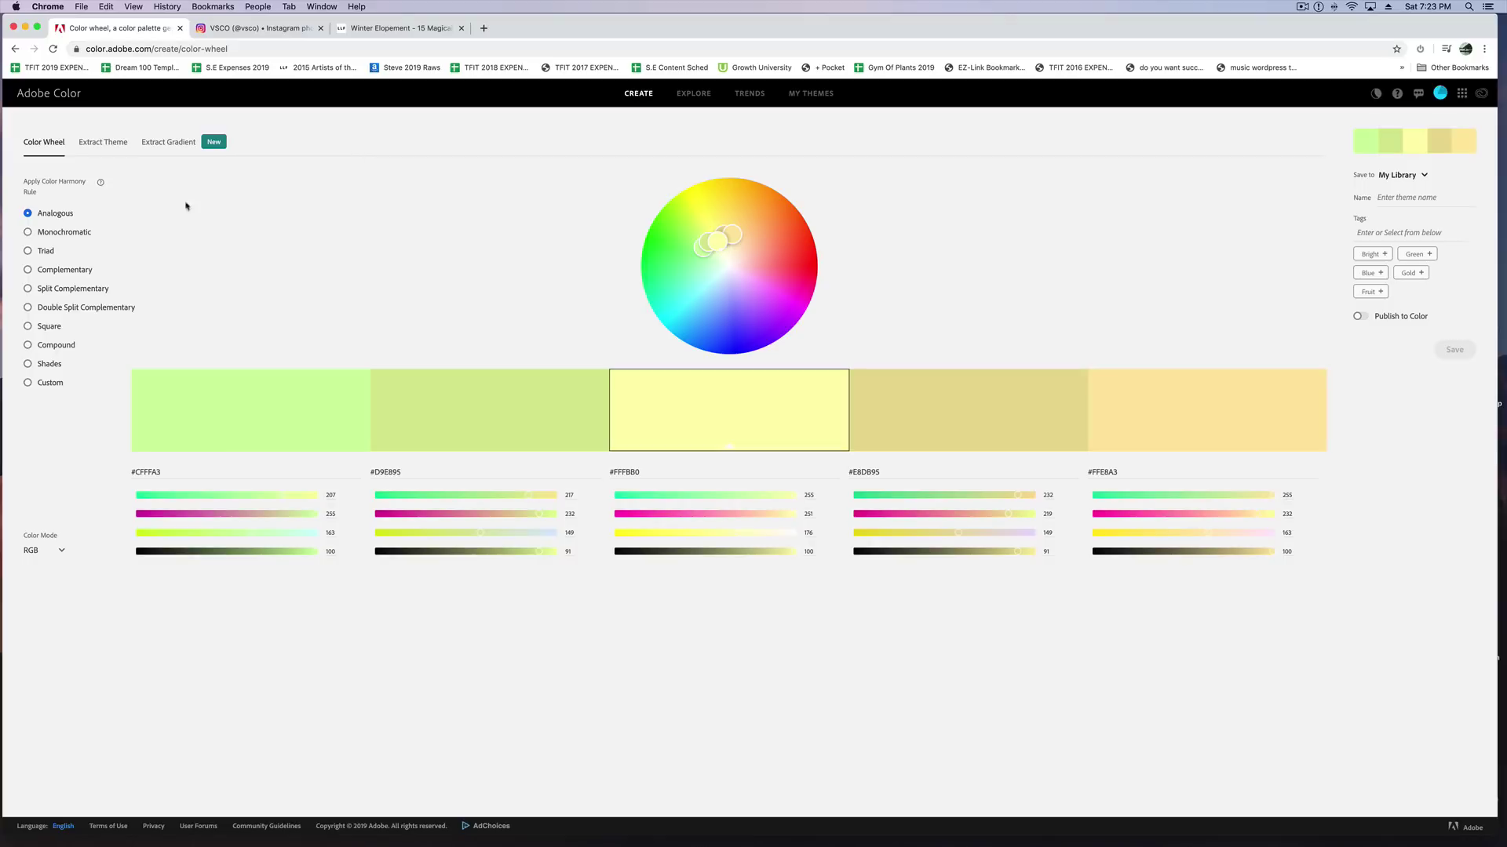
Step: Try several harmony rules and recolour the second and fourth palette swatches cyan and teal
{"action": "left_click", "coordinate": [31, 234]}
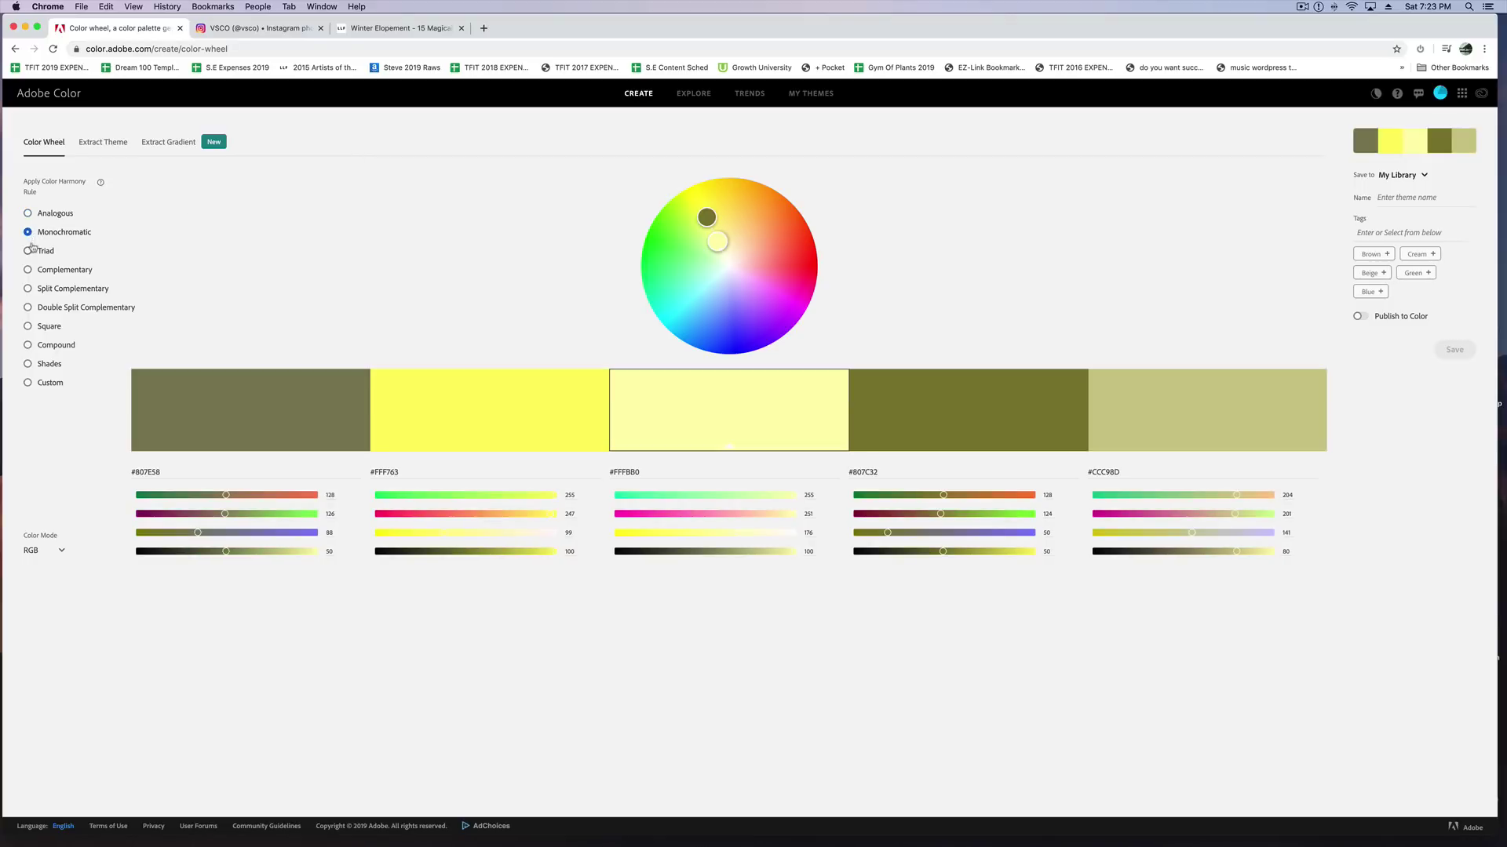
{"action": "left_click", "coordinate": [28, 252]}
{"action": "left_click", "coordinate": [28, 271]}
{"action": "left_click", "coordinate": [29, 290]}
{"action": "left_click", "coordinate": [31, 309]}
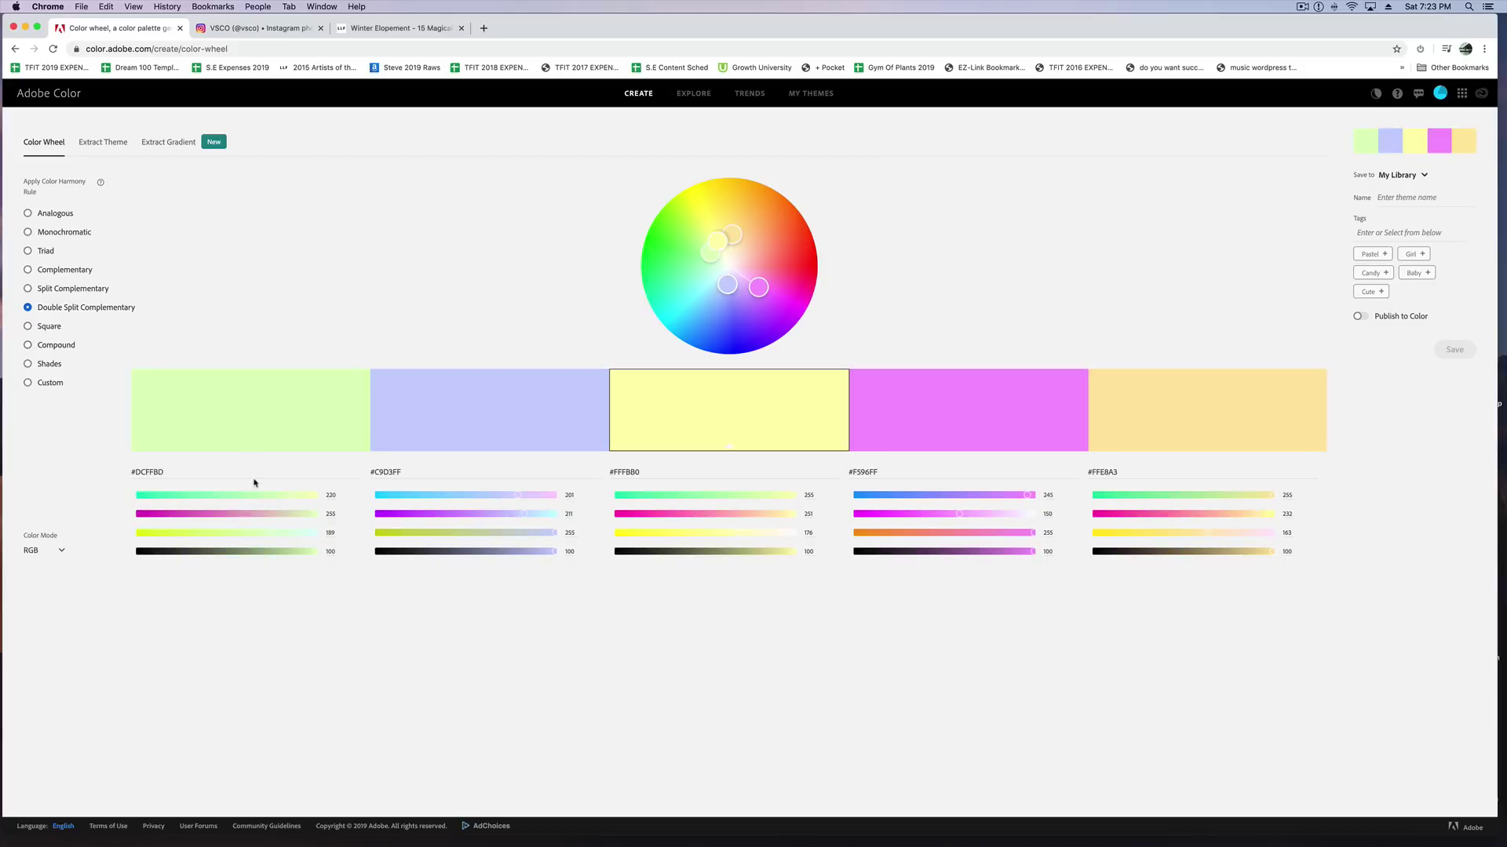
{"action": "left_click_drag", "start_coordinate": [516, 496], "coordinate": [394, 496]}
{"action": "left_click_drag", "start_coordinate": [1033, 495], "coordinate": [885, 496]}
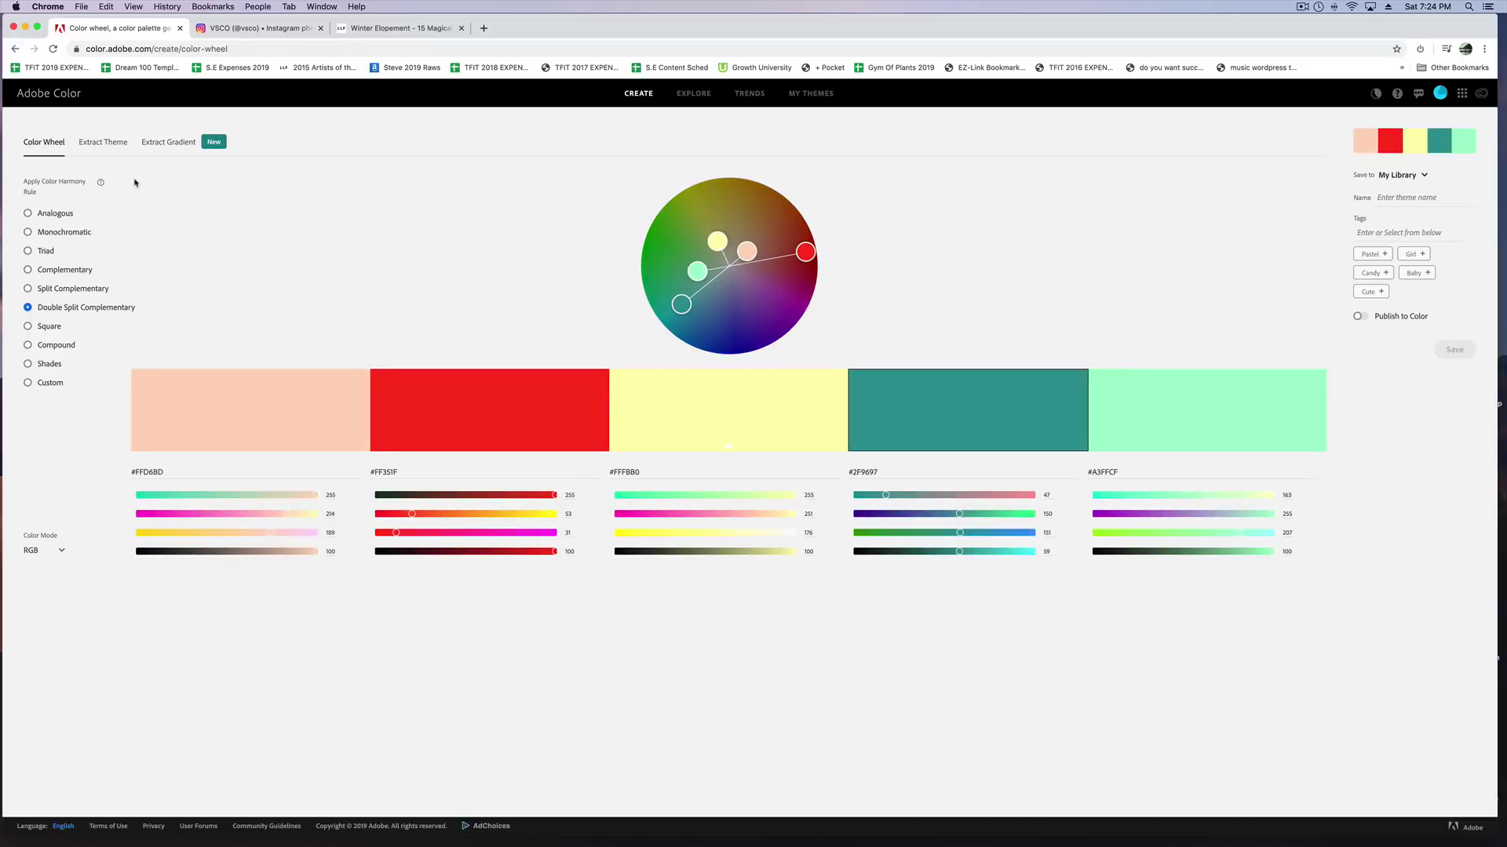
Step: Build a Complementary palette, rotate its base colour, and make the pink swatch the base
{"action": "left_click", "coordinate": [29, 365]}
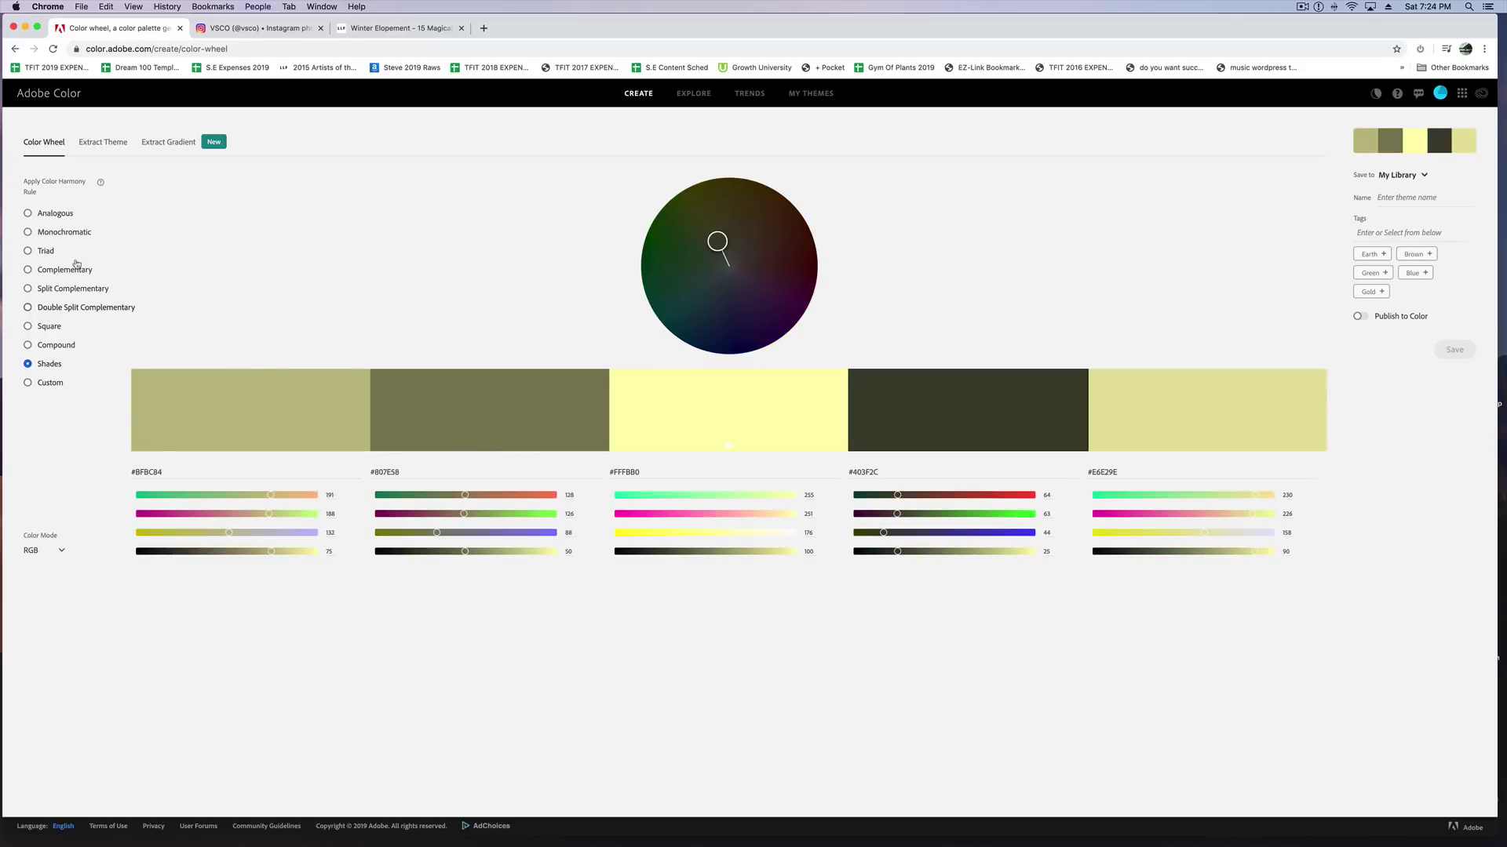
{"action": "left_click", "coordinate": [28, 270]}
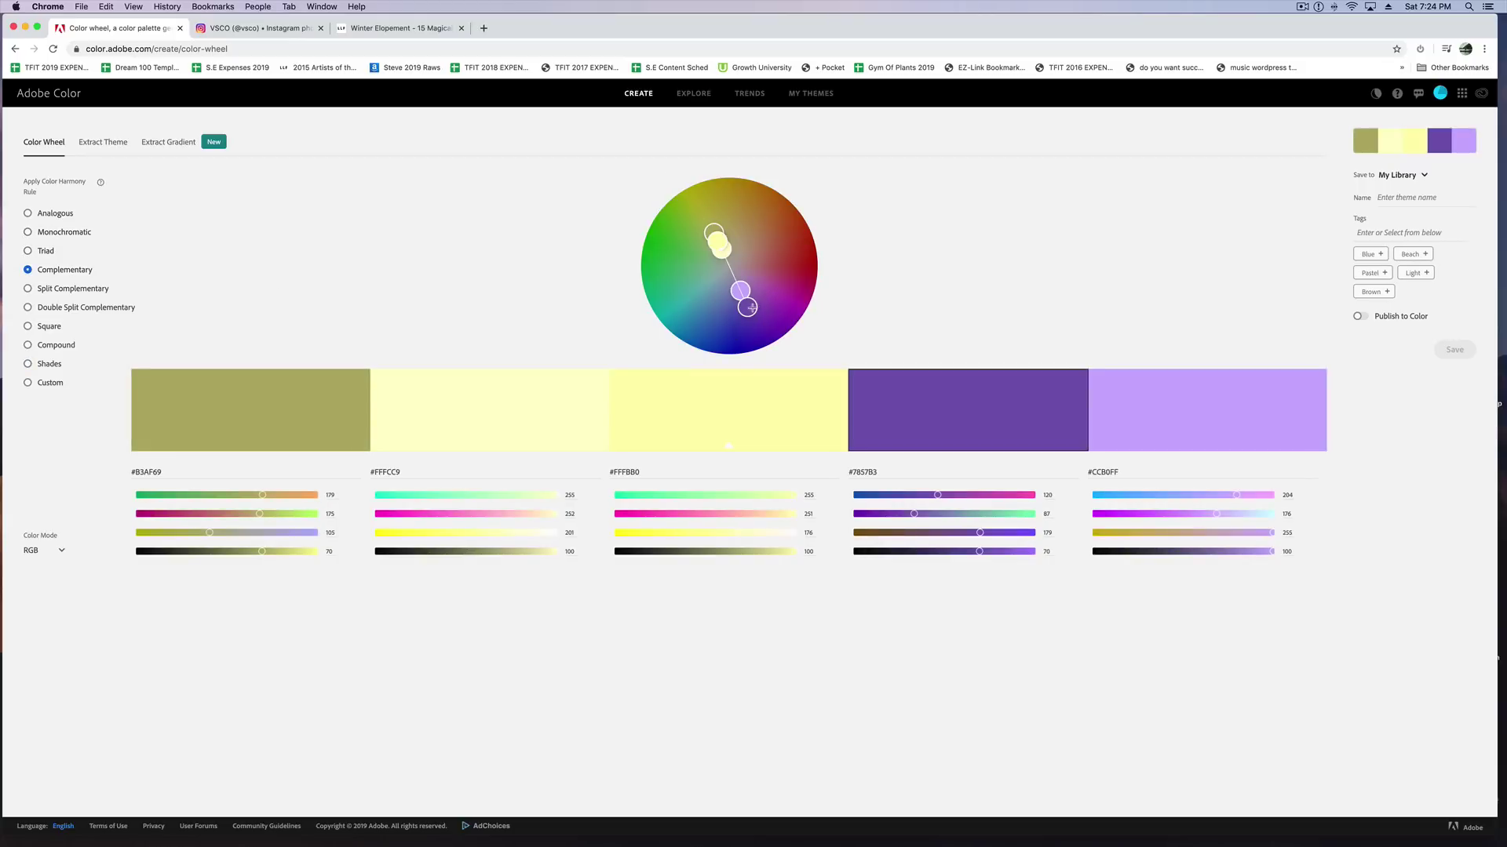
{"action": "left_click_drag", "start_coordinate": [747, 307], "coordinate": [641, 222]}
{"action": "left_click", "coordinate": [837, 424]}
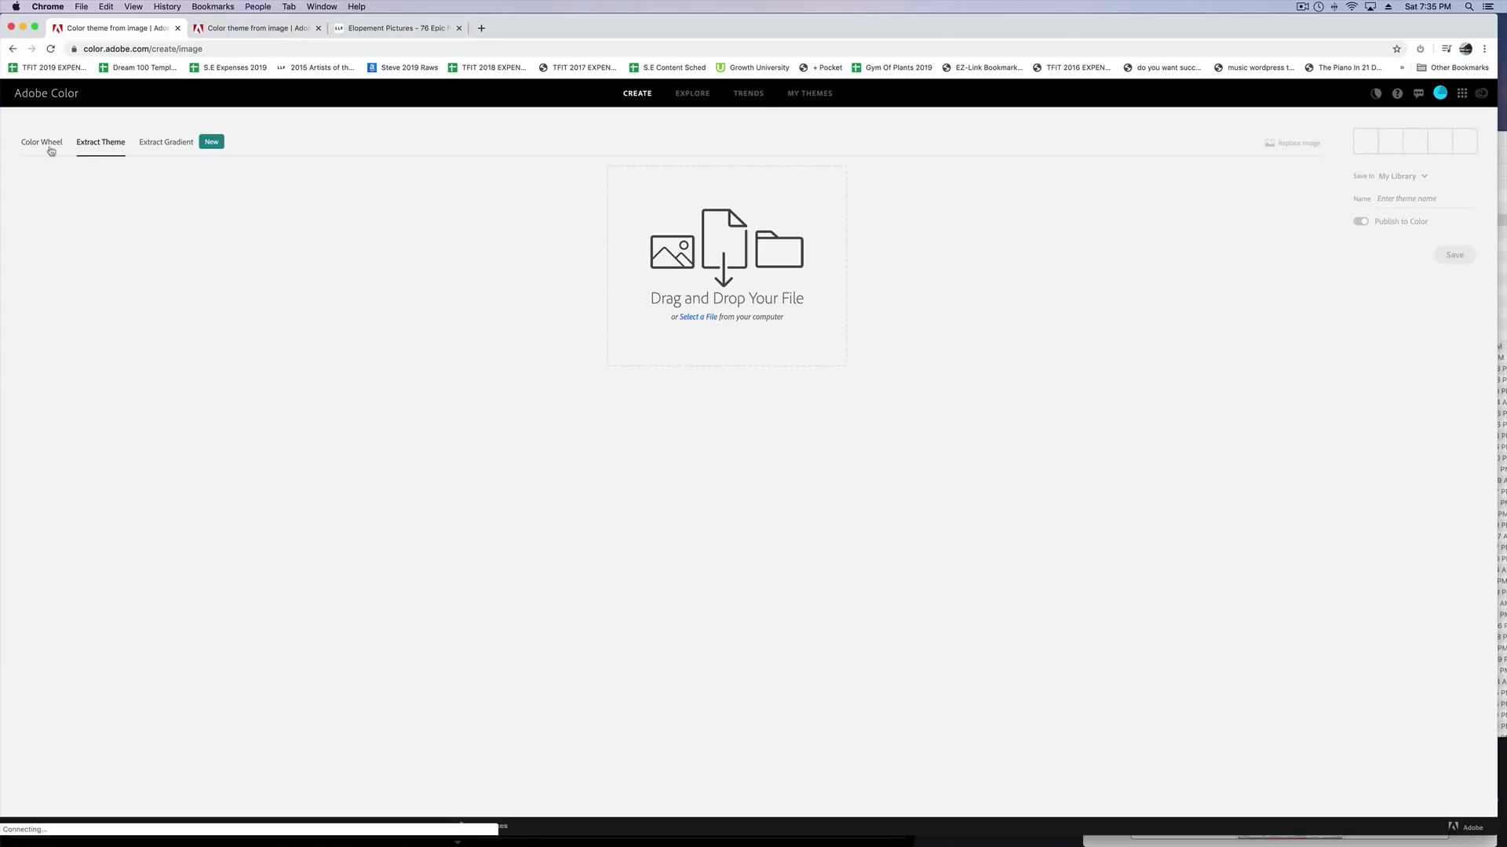
Step: Return to Extract Theme and screenshot the clifftop elopement photo from the blog page
{"action": "left_click", "coordinate": [47, 148]}
{"action": "left_click", "coordinate": [101, 143]}
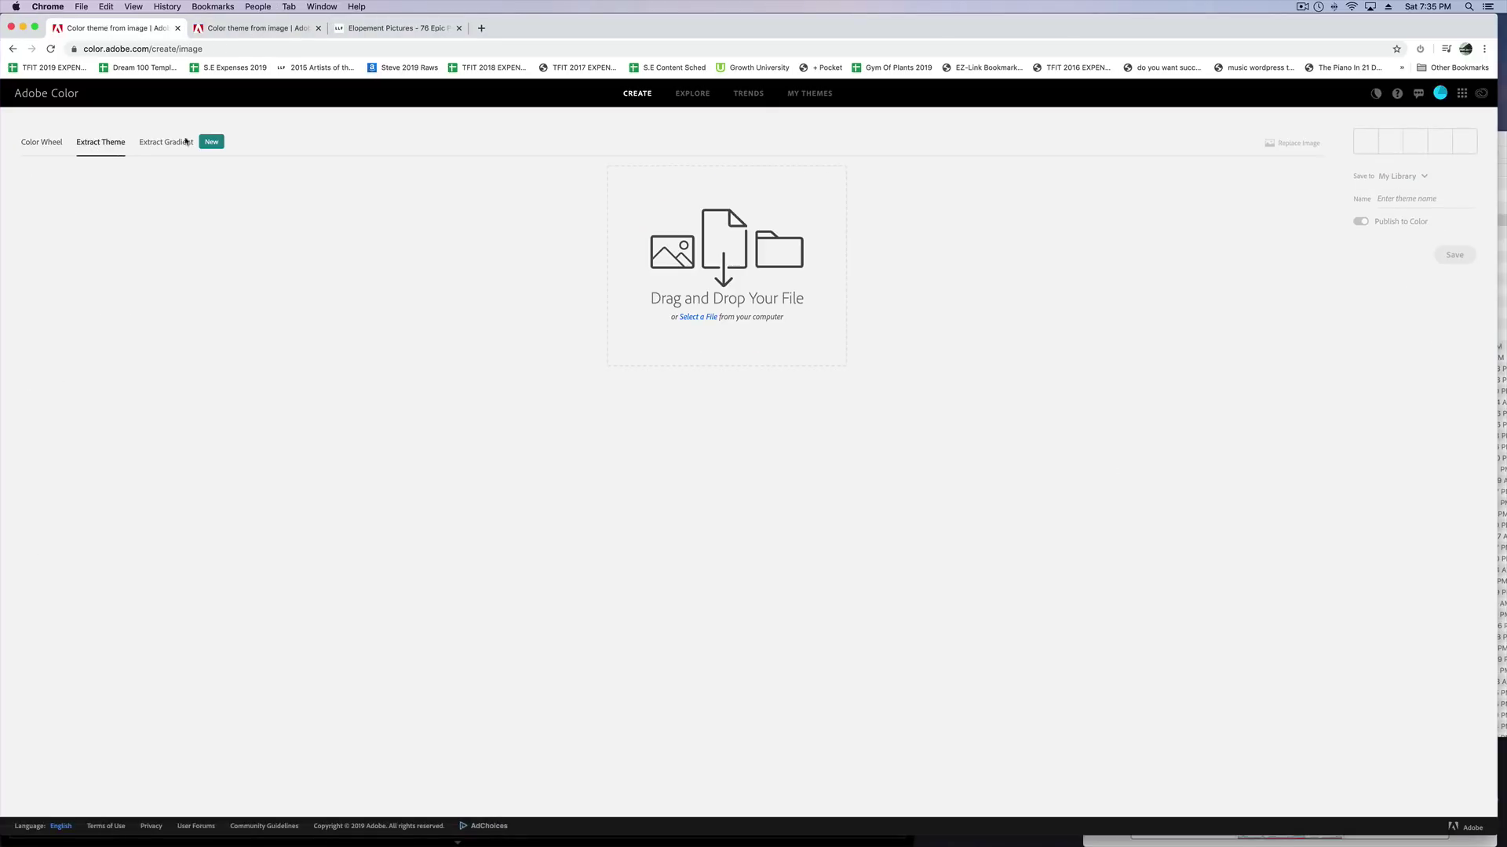
{"action": "left_click", "coordinate": [391, 30]}
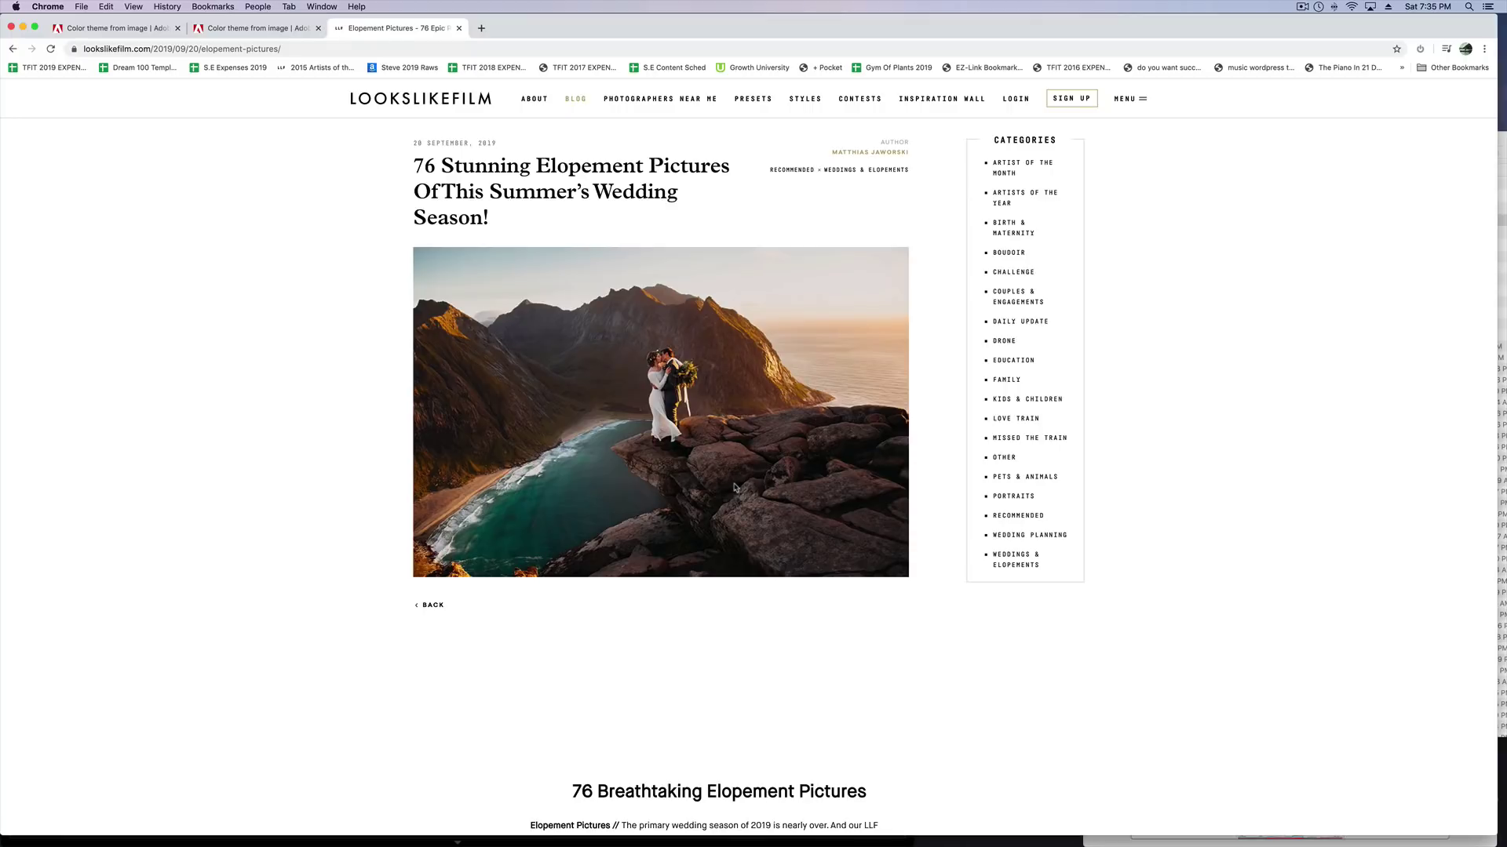
{"action": "key", "text": "super+shift+4"}
{"action": "left_click_drag", "start_coordinate": [418, 251], "coordinate": [907, 577]}
Step: Resample theme swatches on the water and the couple, and tile the browser right
{"action": "left_click", "coordinate": [243, 29]}
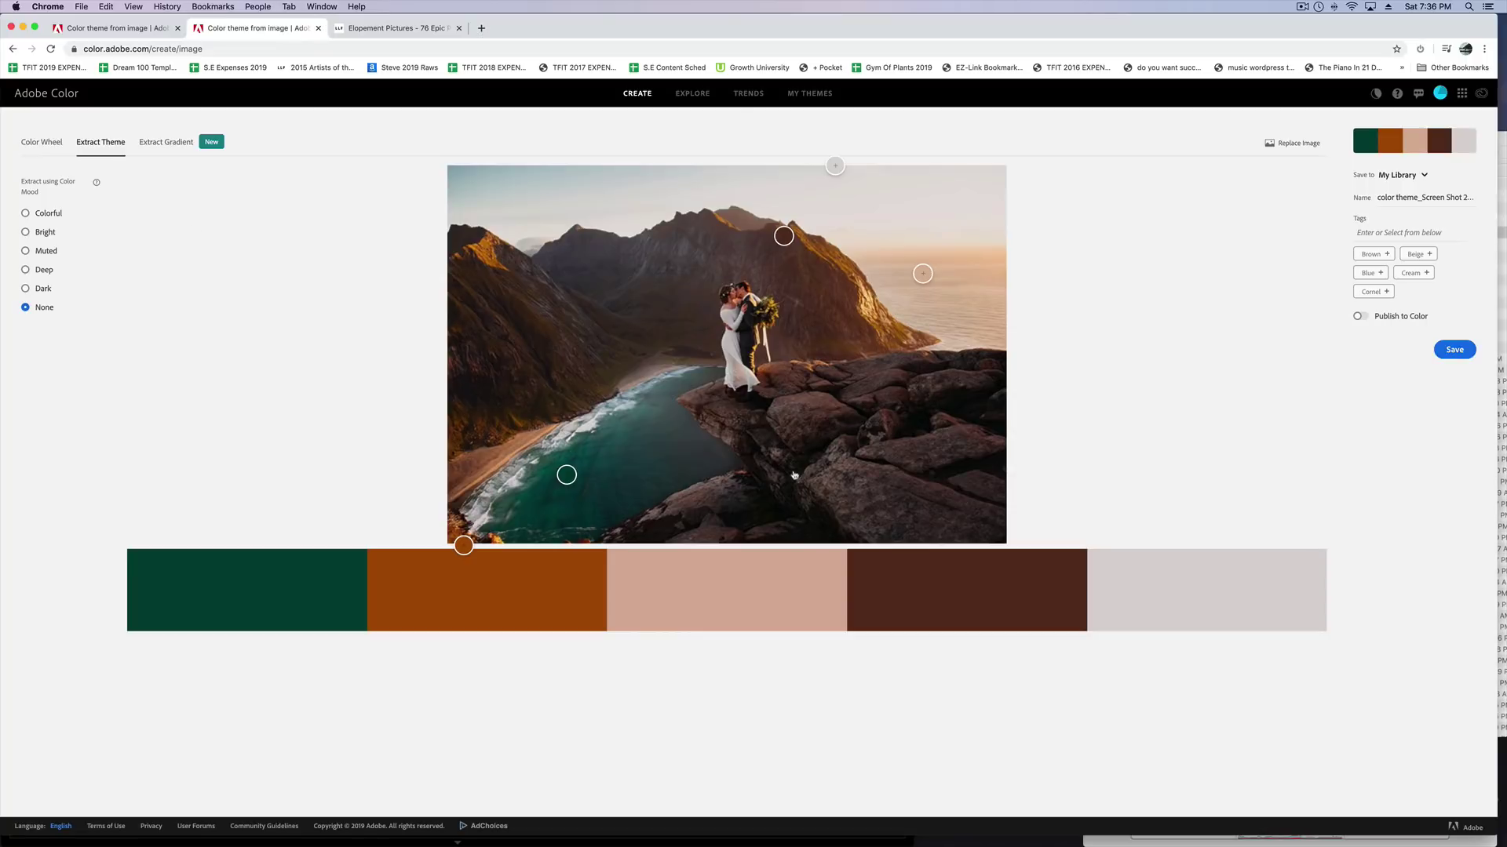
{"action": "left_click", "coordinate": [105, 28]}
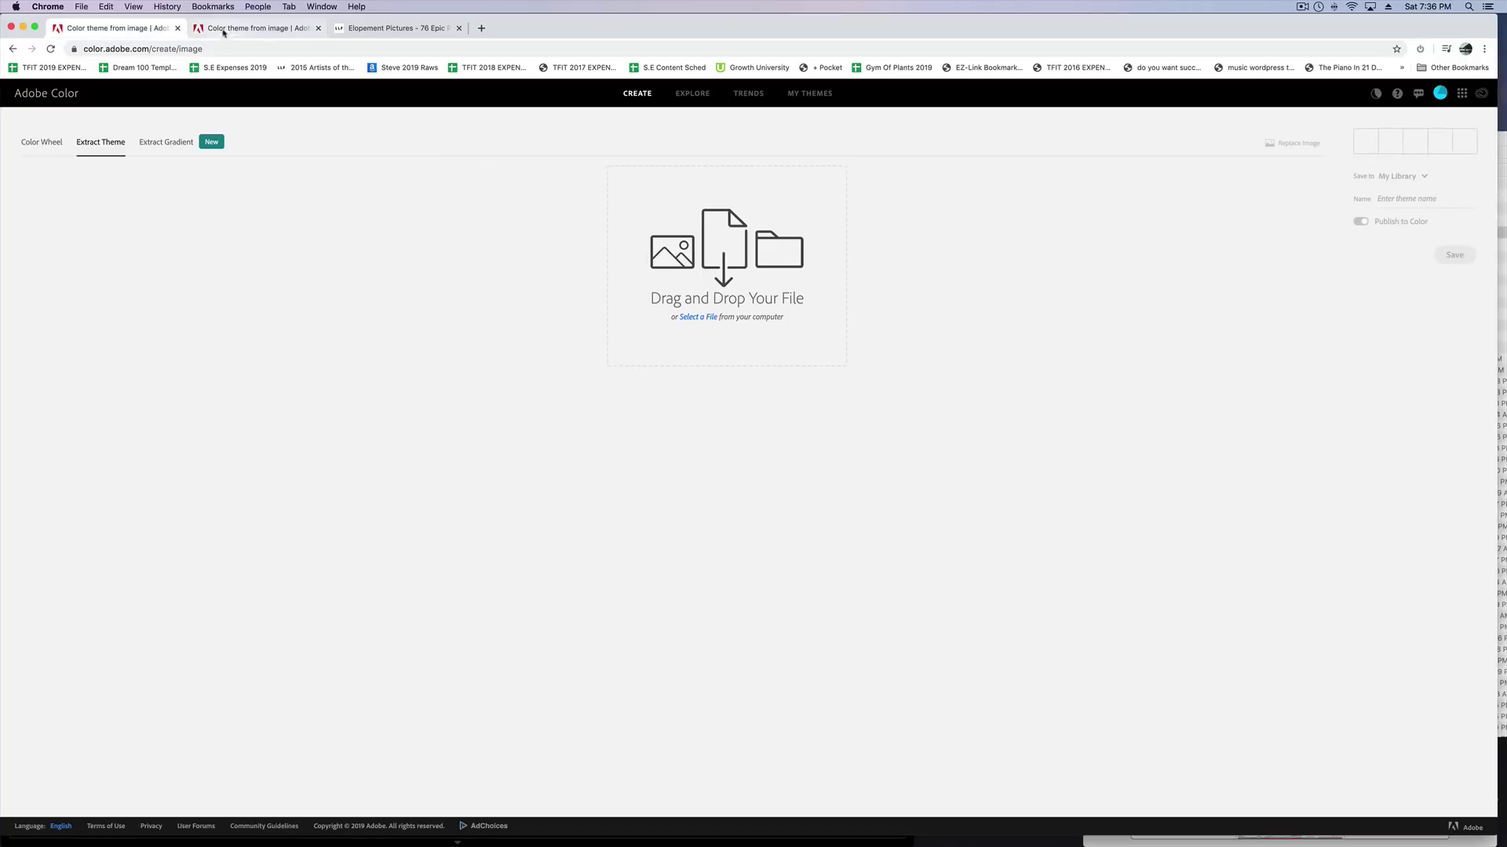
{"action": "left_click", "coordinate": [227, 28]}
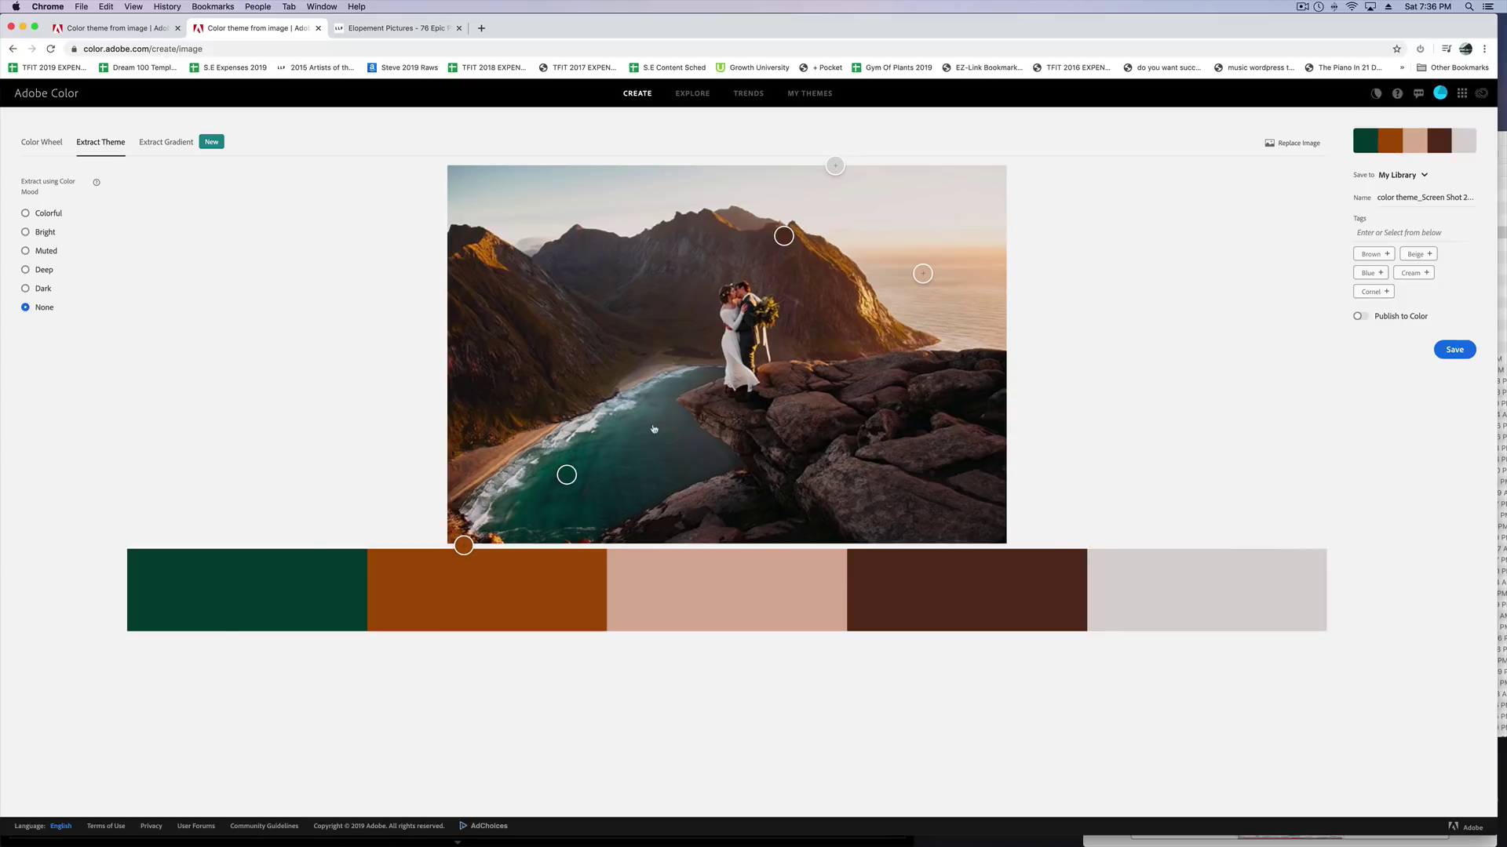
{"action": "left_click_drag", "start_coordinate": [567, 475], "coordinate": [551, 483]}
{"action": "left_click_drag", "start_coordinate": [783, 237], "coordinate": [737, 293]}
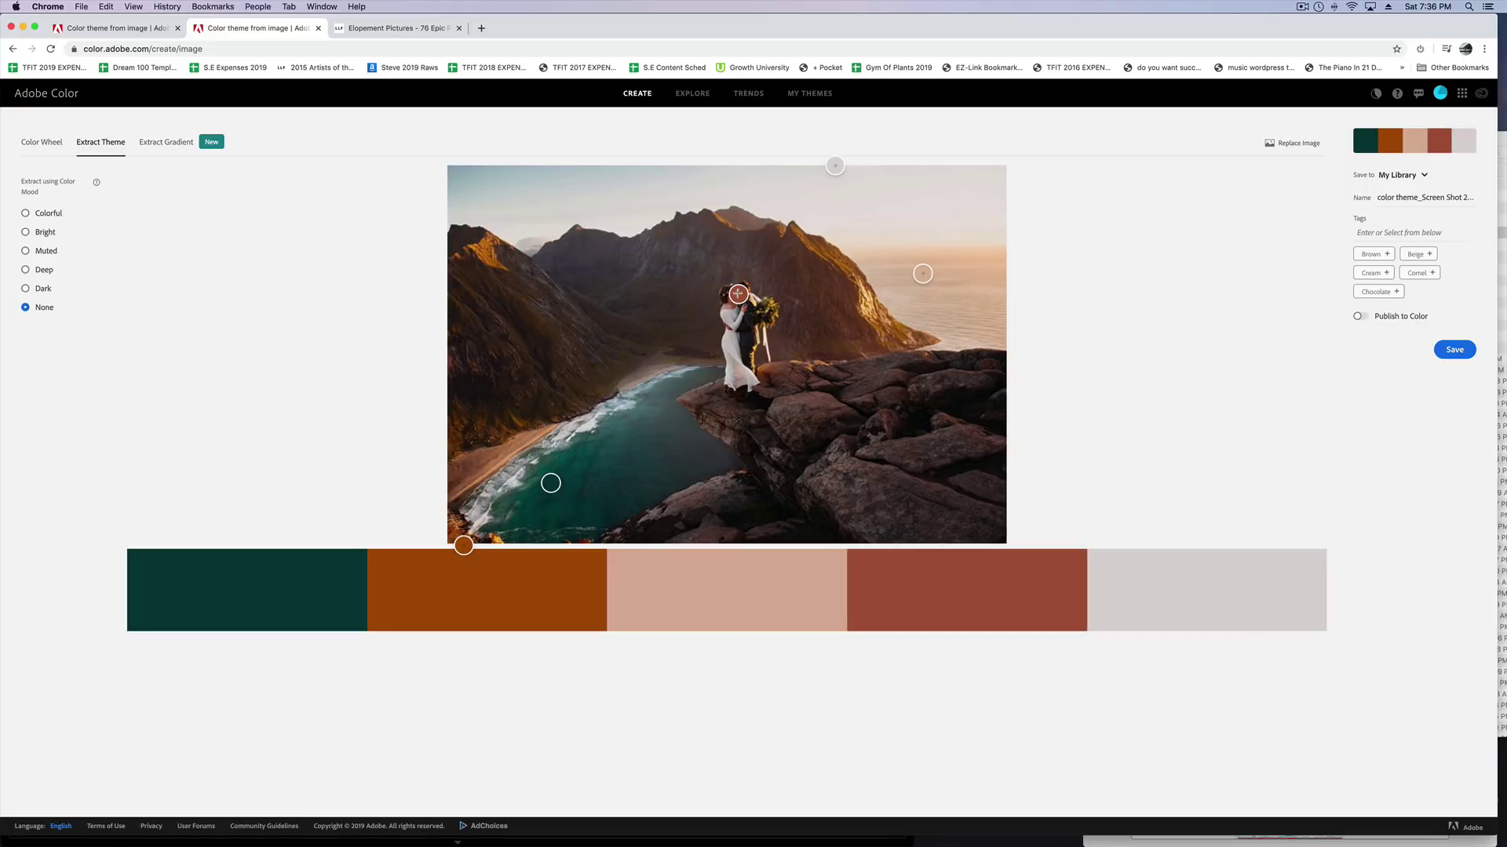
{"action": "key", "text": "ctrl+alt+Right"}
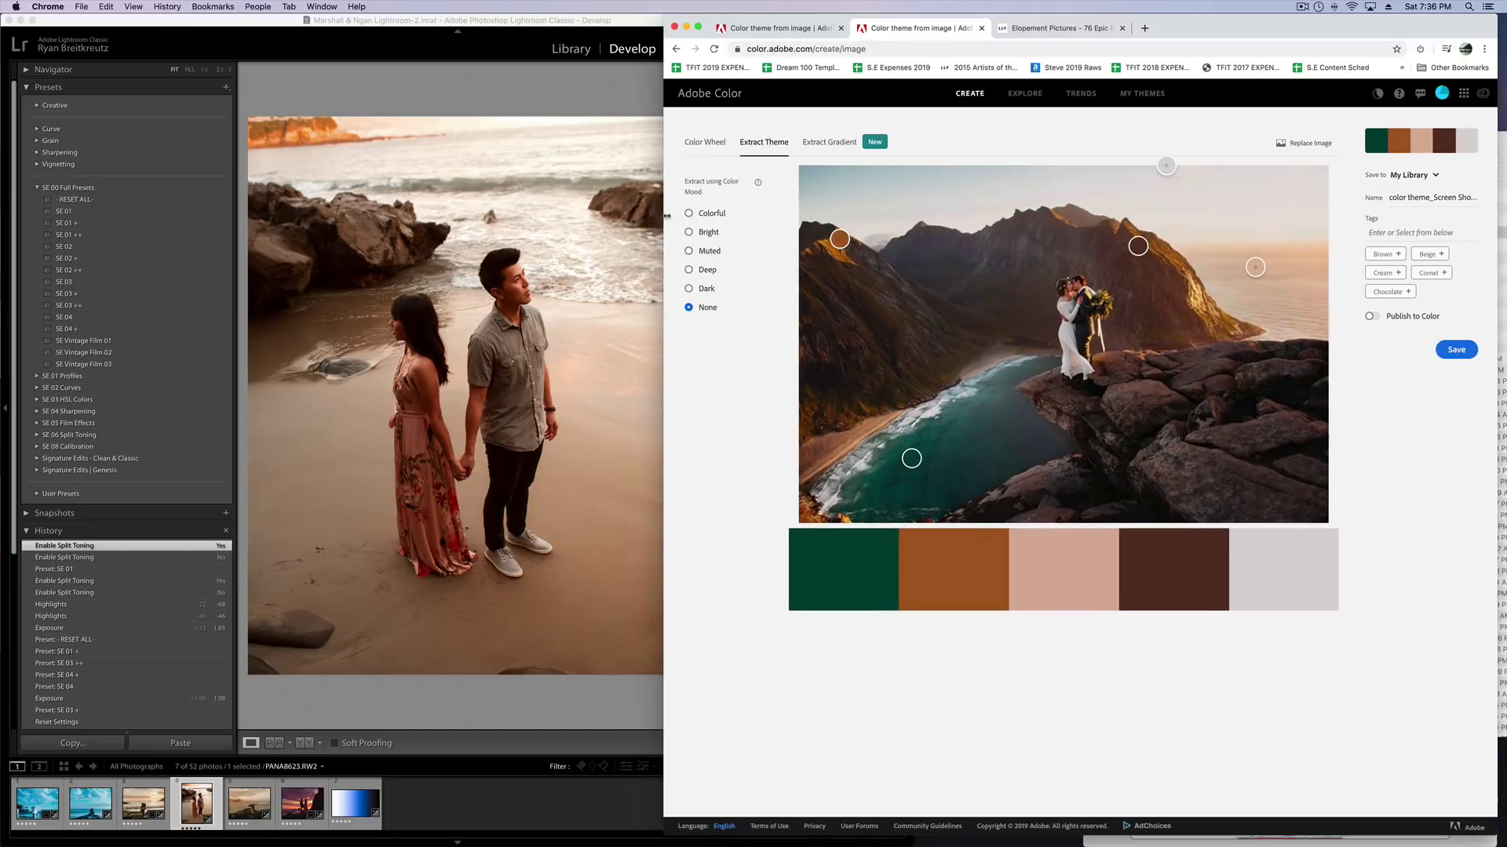
Step: Match the Split Toning highlights tint to the palette's orange (hue 25)
{"action": "left_click", "coordinate": [381, 21]}
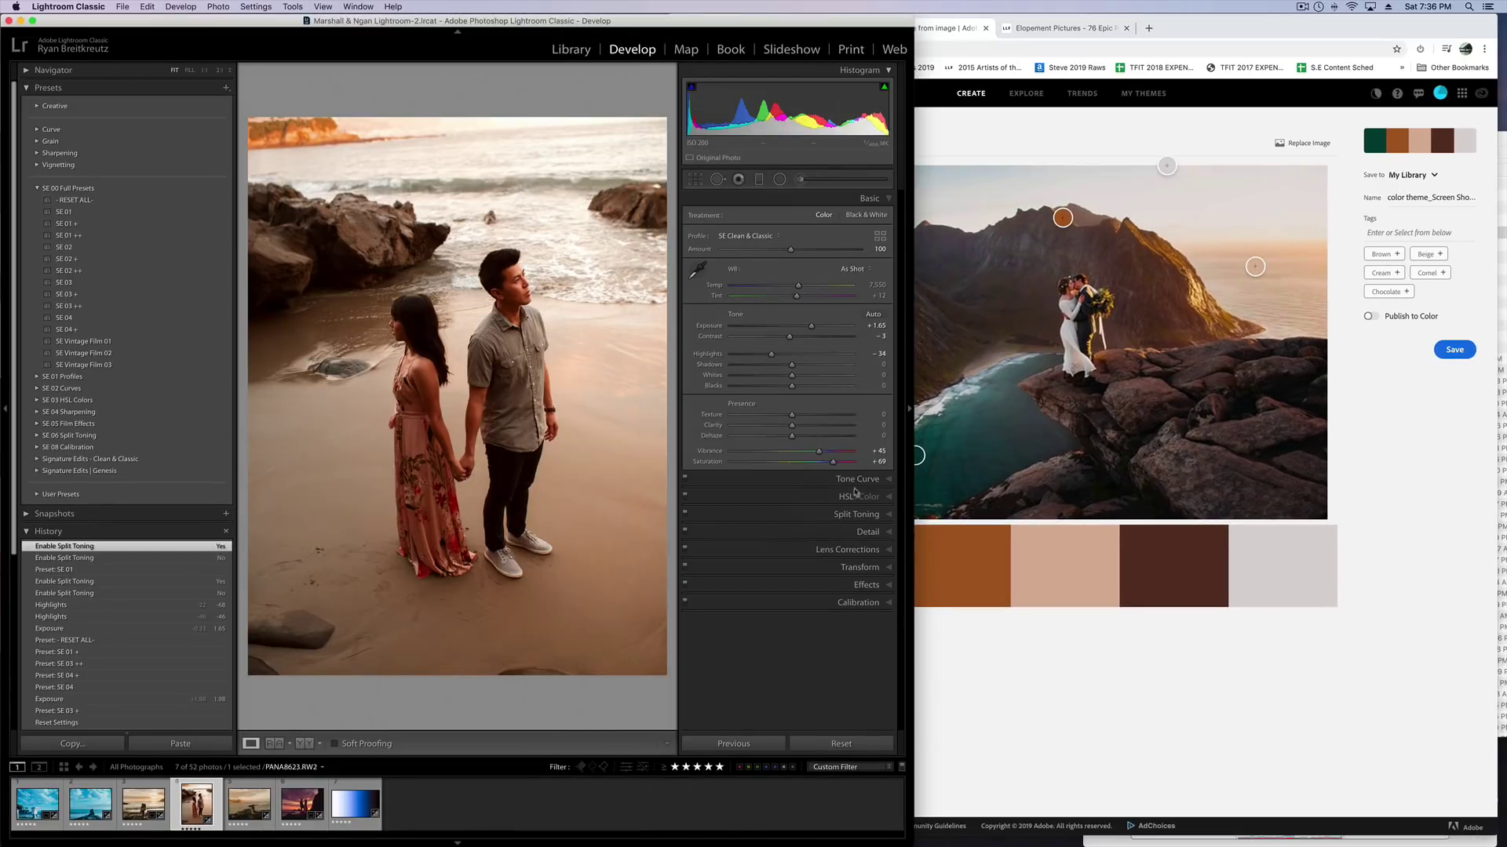
{"action": "left_click", "coordinate": [1177, 31]}
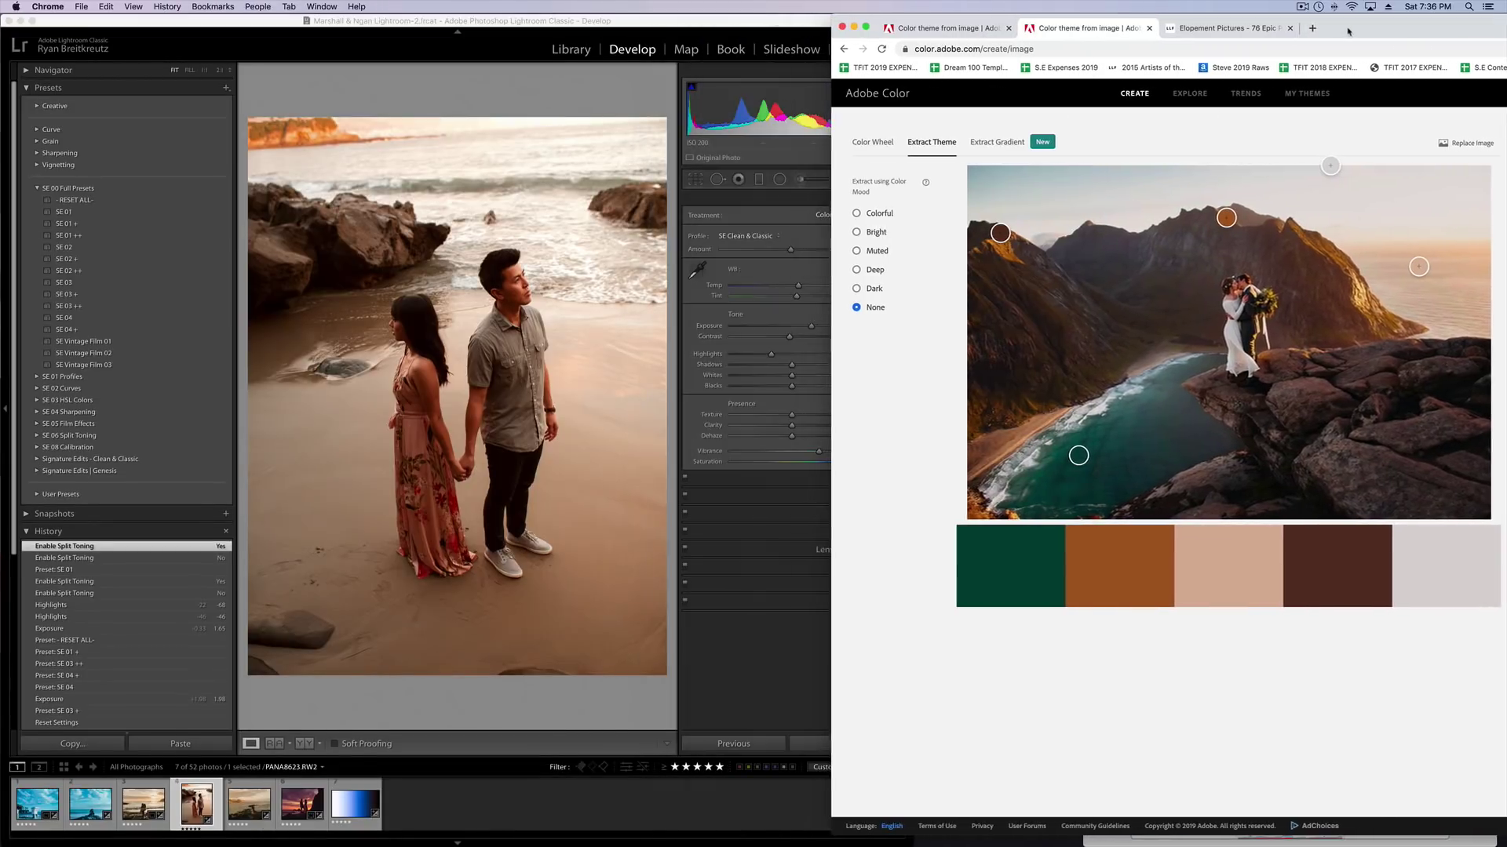
{"action": "left_click", "coordinate": [588, 19]}
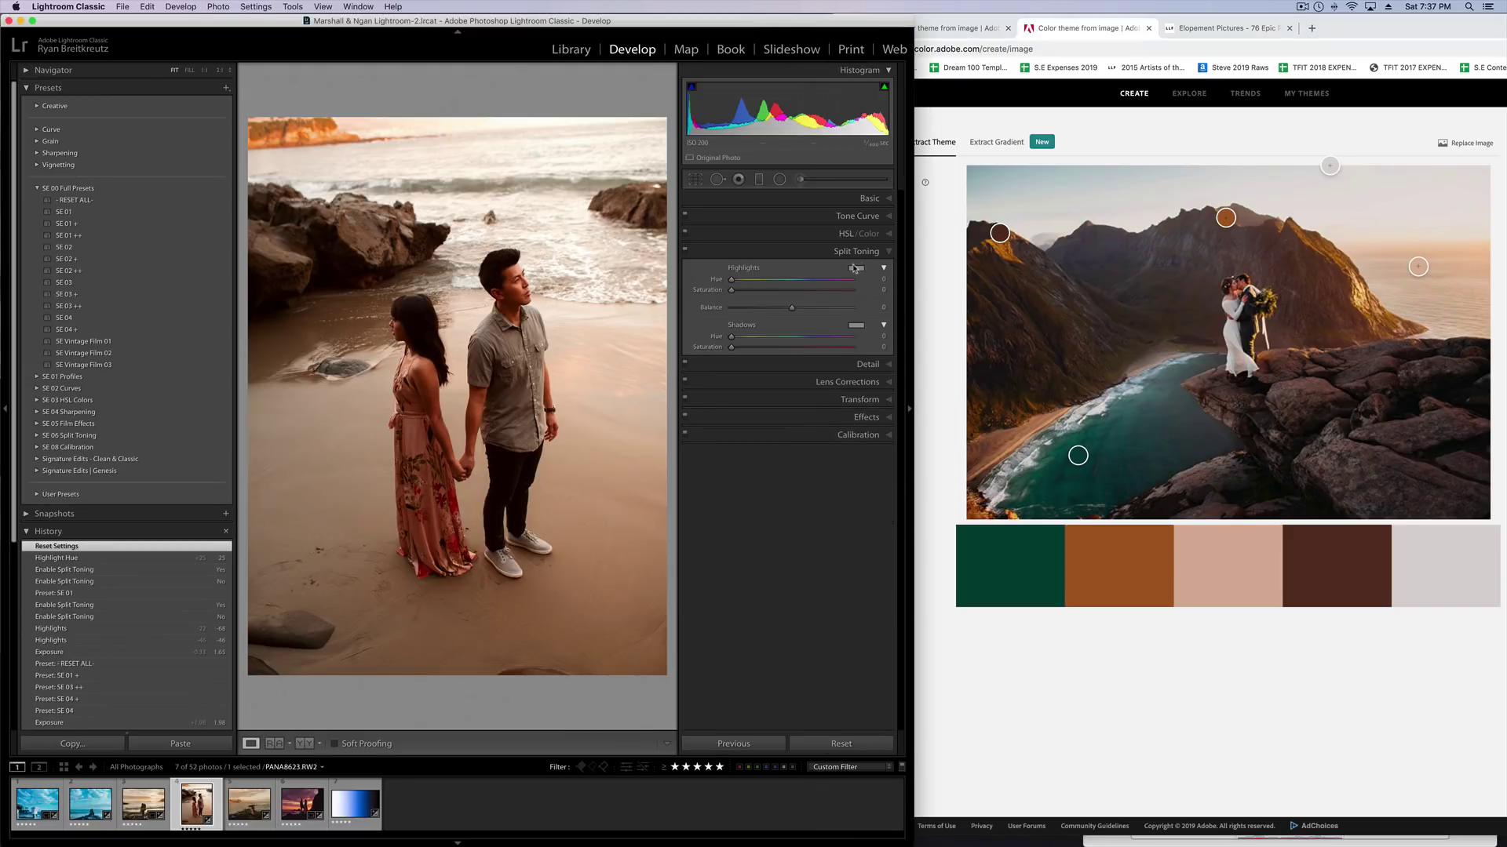
{"action": "left_click", "coordinate": [855, 269]}
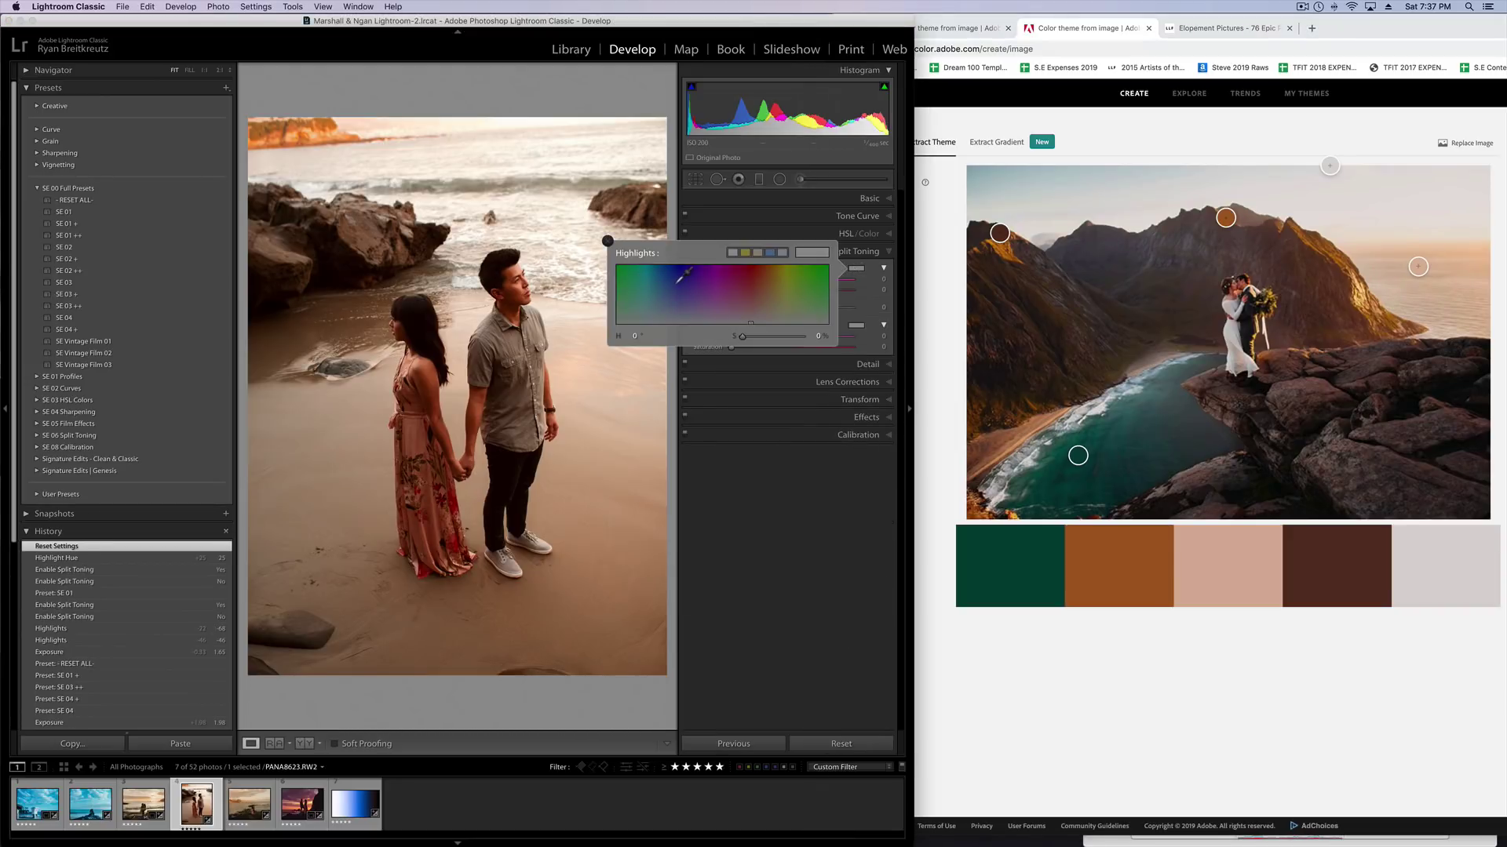
{"action": "left_click_drag", "start_coordinate": [679, 279], "coordinate": [1112, 547]}
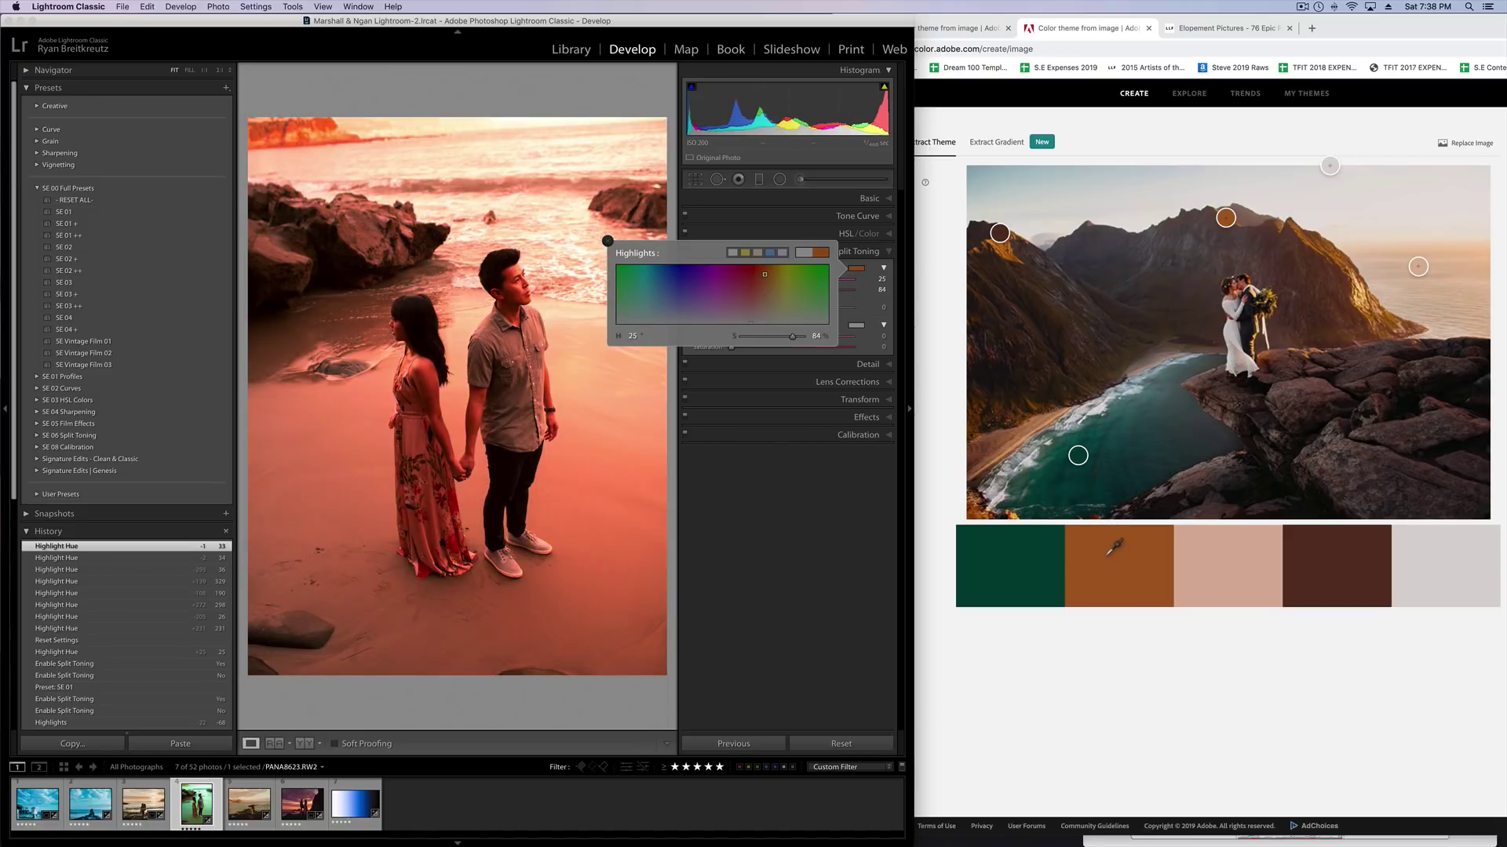
{"action": "left_click_drag", "start_coordinate": [1113, 547], "coordinate": [1113, 547]}
{"action": "left_click", "coordinate": [607, 240]}
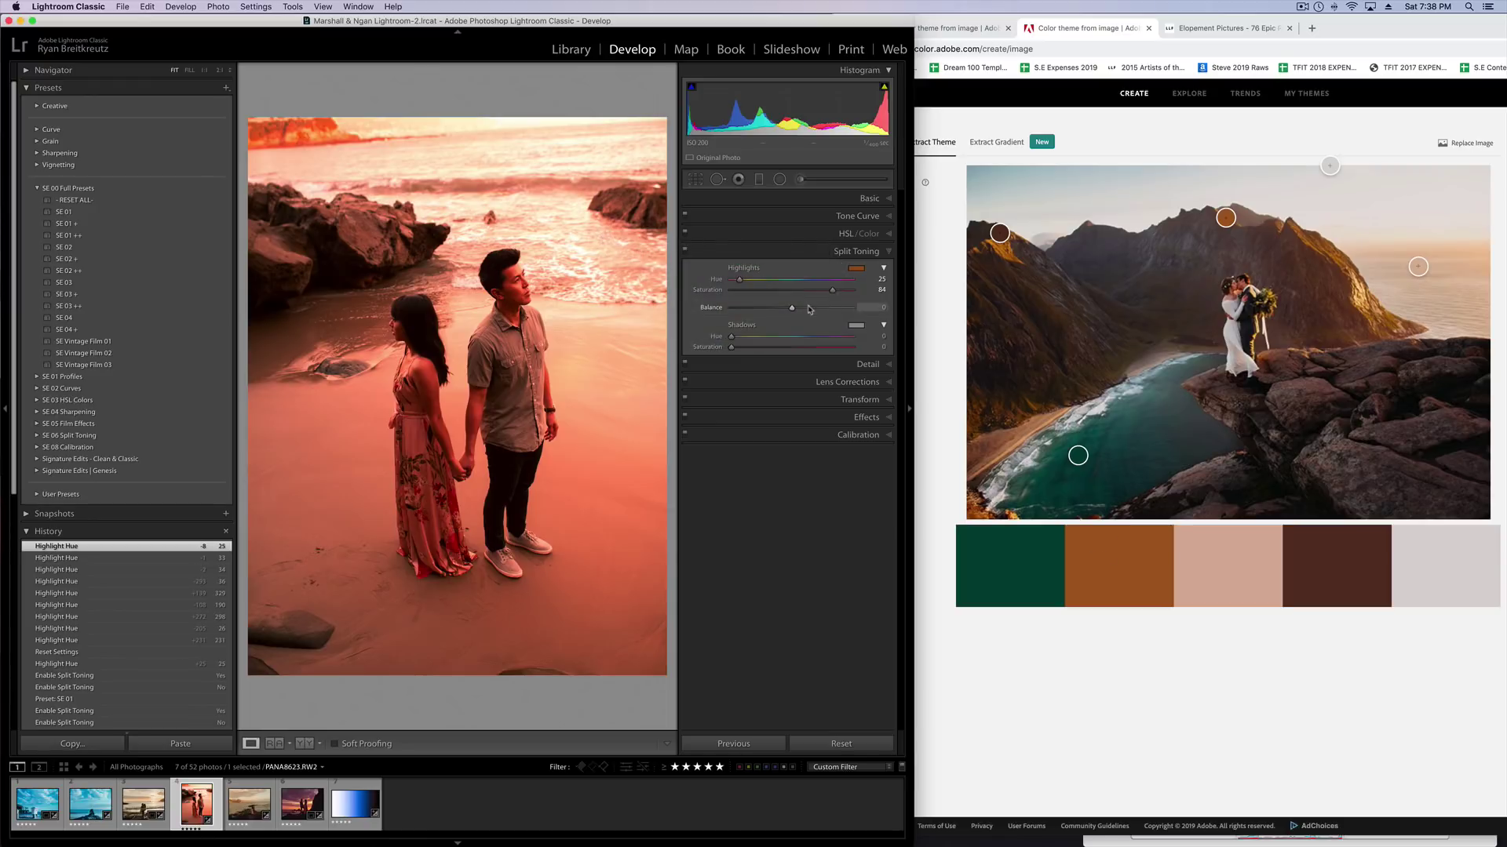
Step: Match the shadows tint to the palette's dark green (hue 167), then lower saturations to 32 and 27
{"action": "left_click", "coordinate": [858, 326]}
{"action": "left_click_drag", "start_coordinate": [749, 339], "coordinate": [1003, 549]}
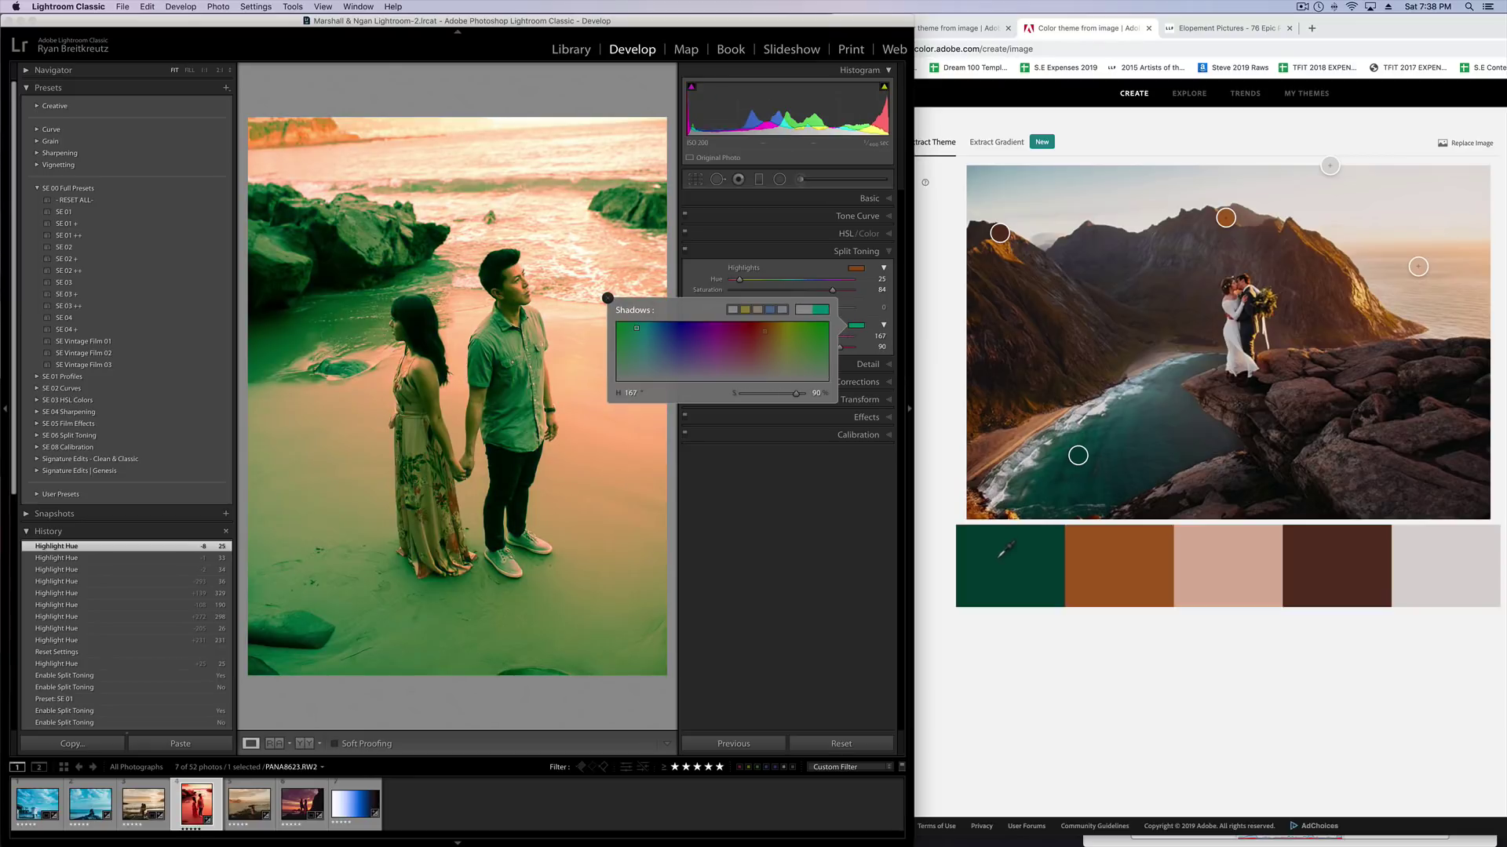
{"action": "left_click", "coordinate": [607, 299]}
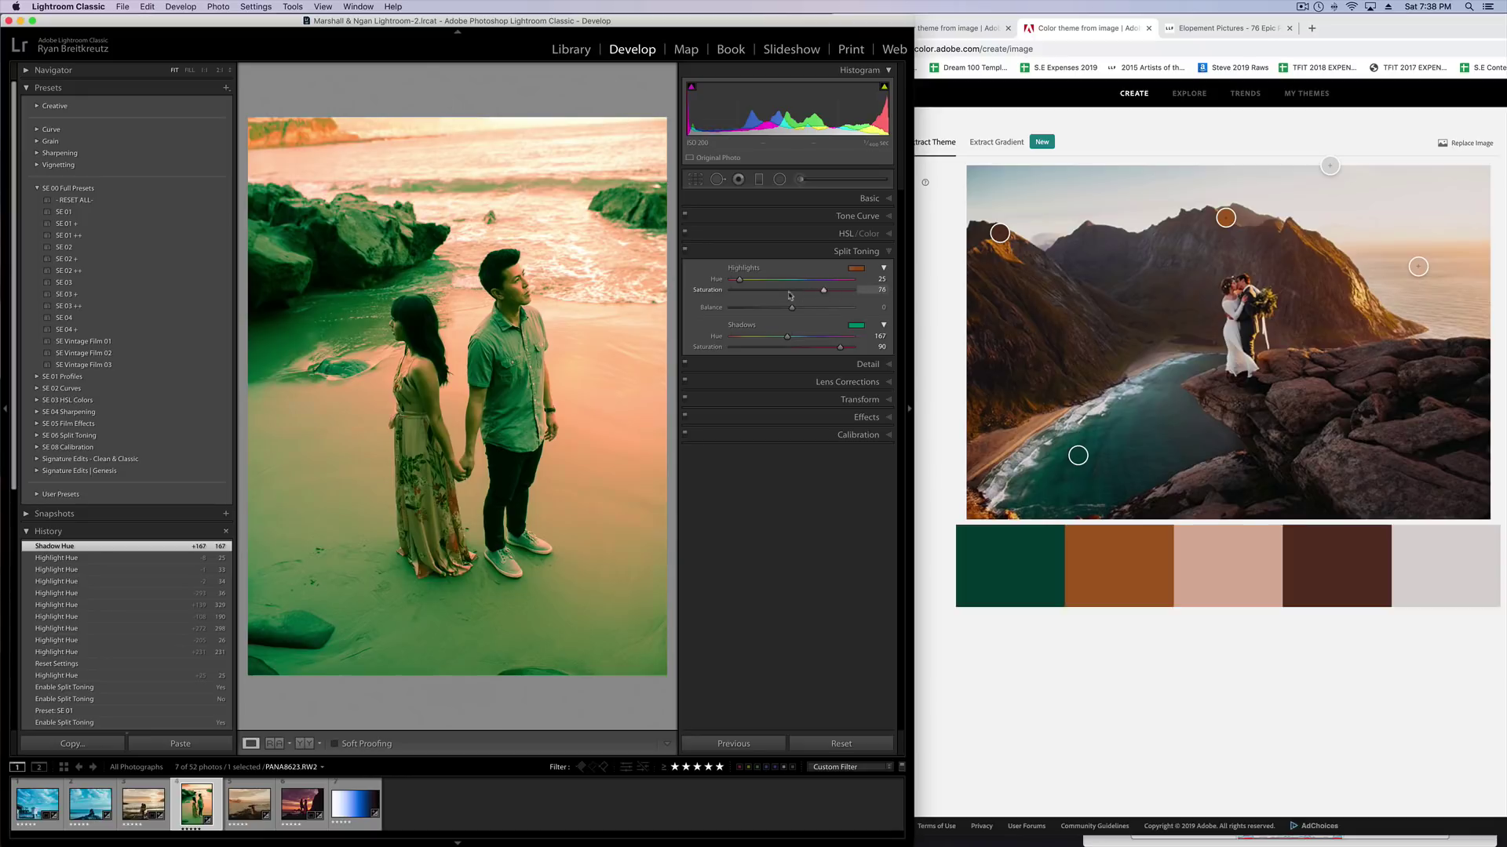
{"action": "left_click_drag", "start_coordinate": [779, 295], "coordinate": [759, 296]}
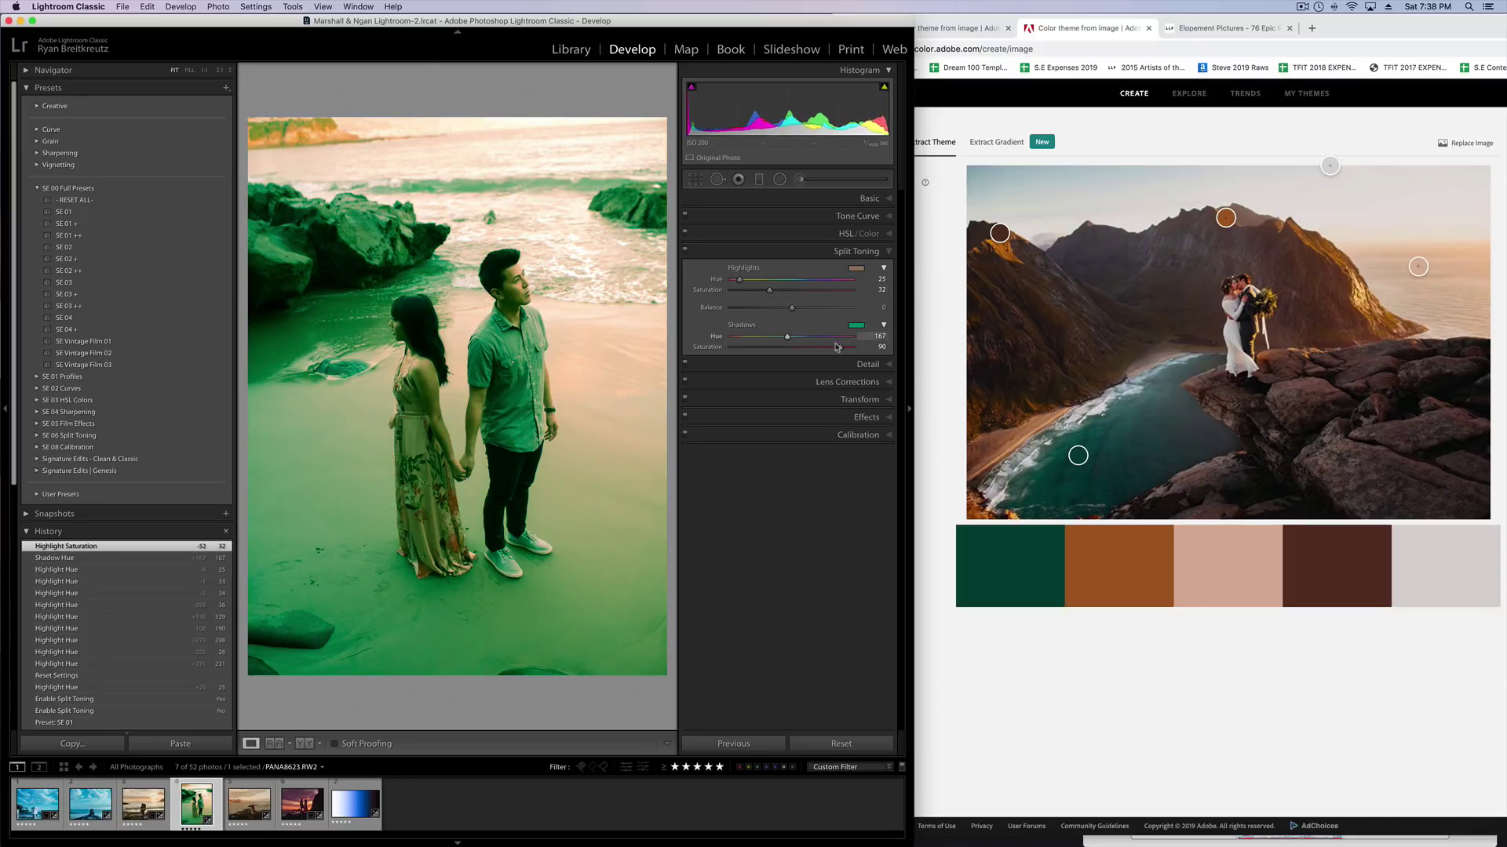
{"action": "left_click_drag", "start_coordinate": [834, 349], "coordinate": [765, 352]}
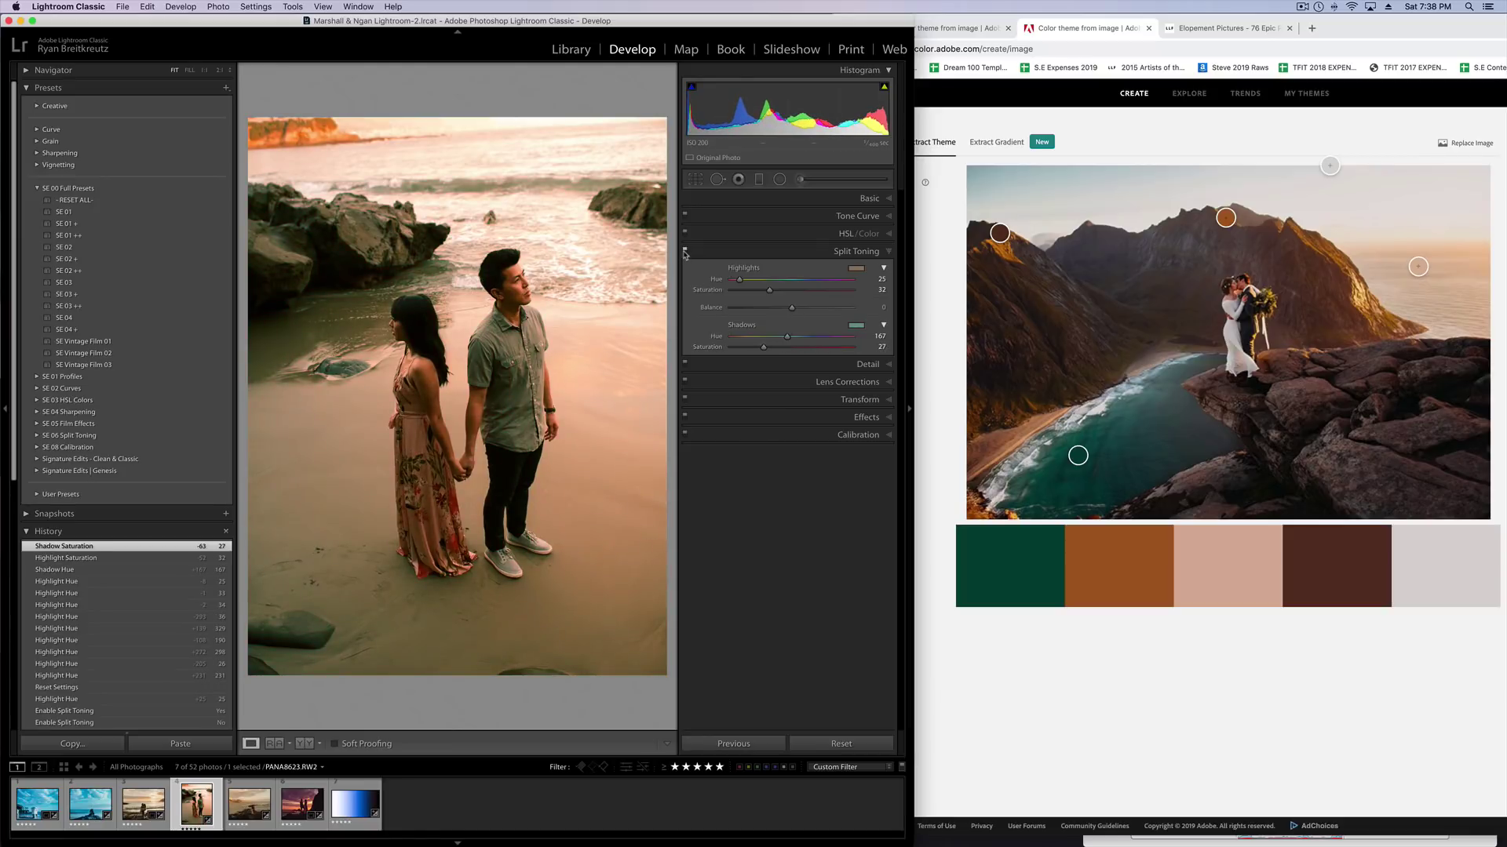
Step: Compare split toning on and off, then rebalance and nearly remove the green shadow tint
{"action": "left_click", "coordinate": [685, 251]}
{"action": "left_click", "coordinate": [684, 251]}
{"action": "left_click", "coordinate": [684, 251]}
{"action": "left_click", "coordinate": [684, 251]}
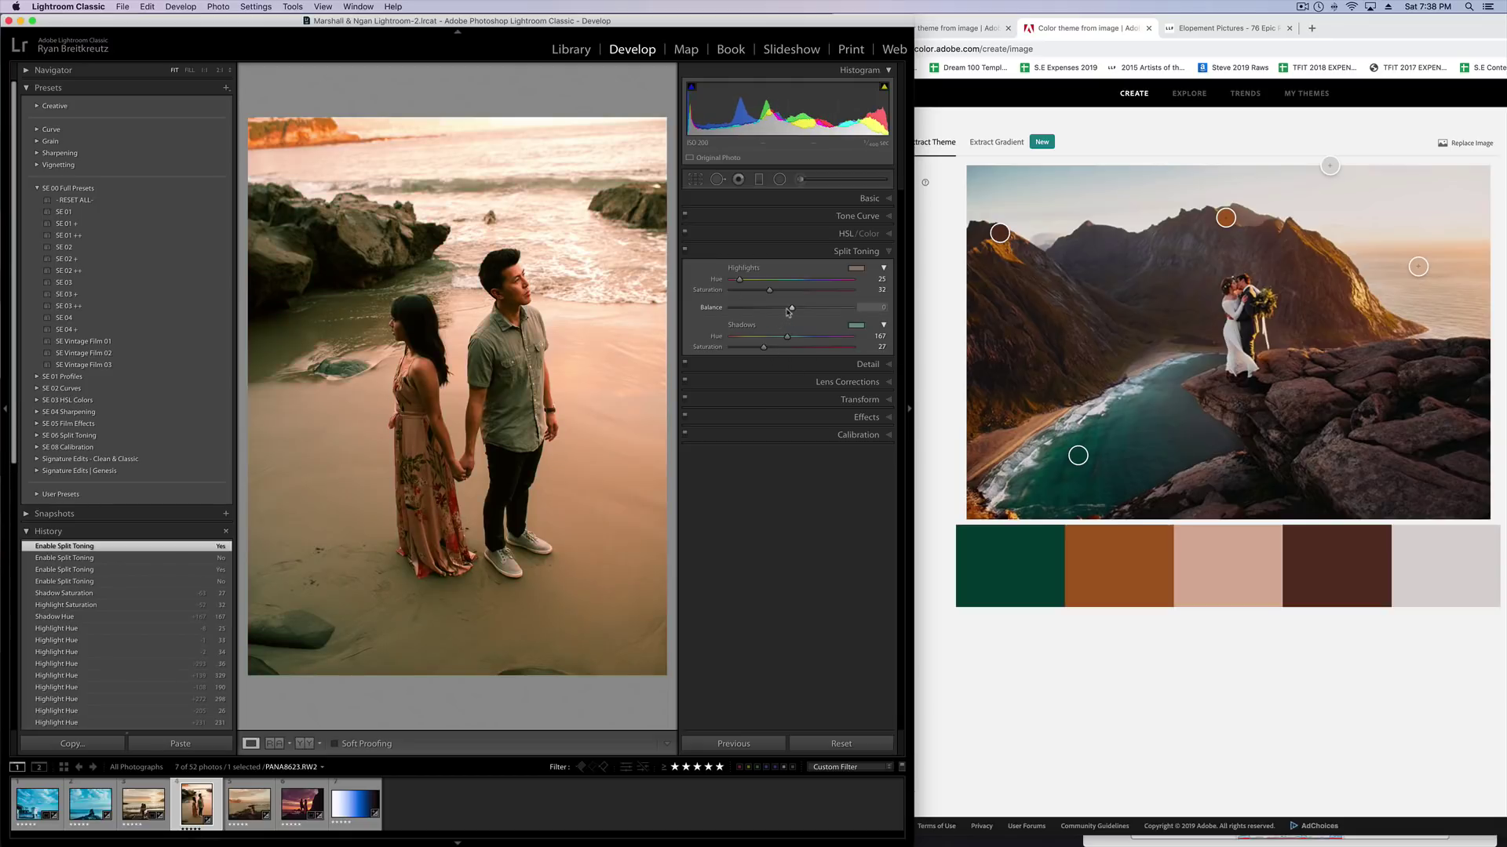
{"action": "left_click_drag", "start_coordinate": [787, 309], "coordinate": [673, 293]}
{"action": "mouse_move", "coordinate": [765, 347]}
{"action": "left_mouse_down"}
{"action": "mouse_move", "coordinate": [808, 350]}
{"action": "mouse_move", "coordinate": [736, 348]}
{"action": "left_mouse_up"}
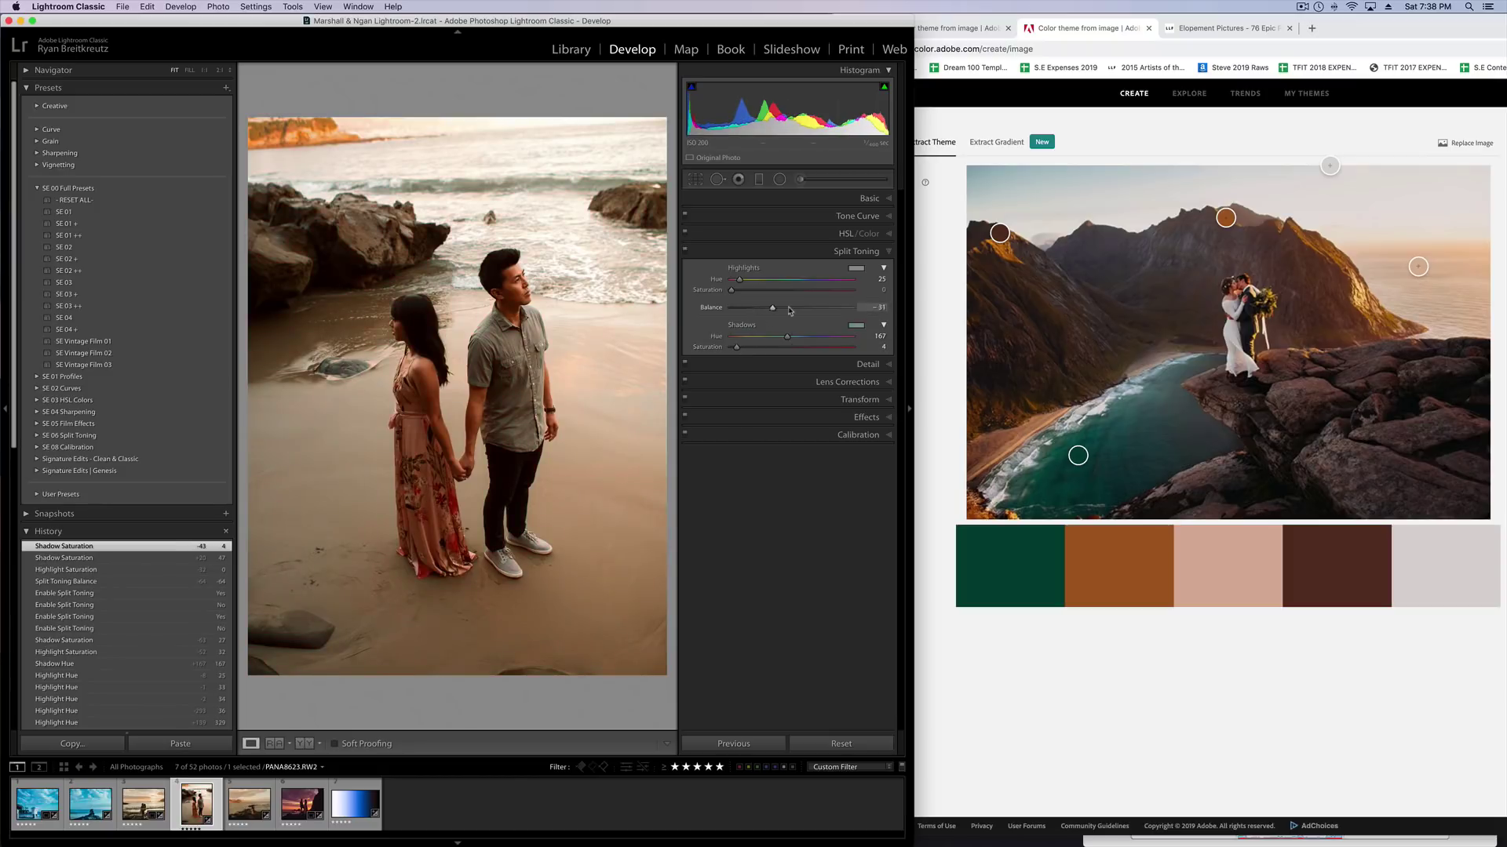
{"action": "left_click_drag", "start_coordinate": [844, 314], "coordinate": [844, 314]}
{"action": "left_click_drag", "start_coordinate": [736, 347], "coordinate": [710, 349]}
Step: Set the orange highlight saturation to 25 and shift the balance to soften the red cast
{"action": "left_click_drag", "start_coordinate": [731, 293], "coordinate": [1303, 223]}
{"action": "left_click", "coordinate": [855, 270]}
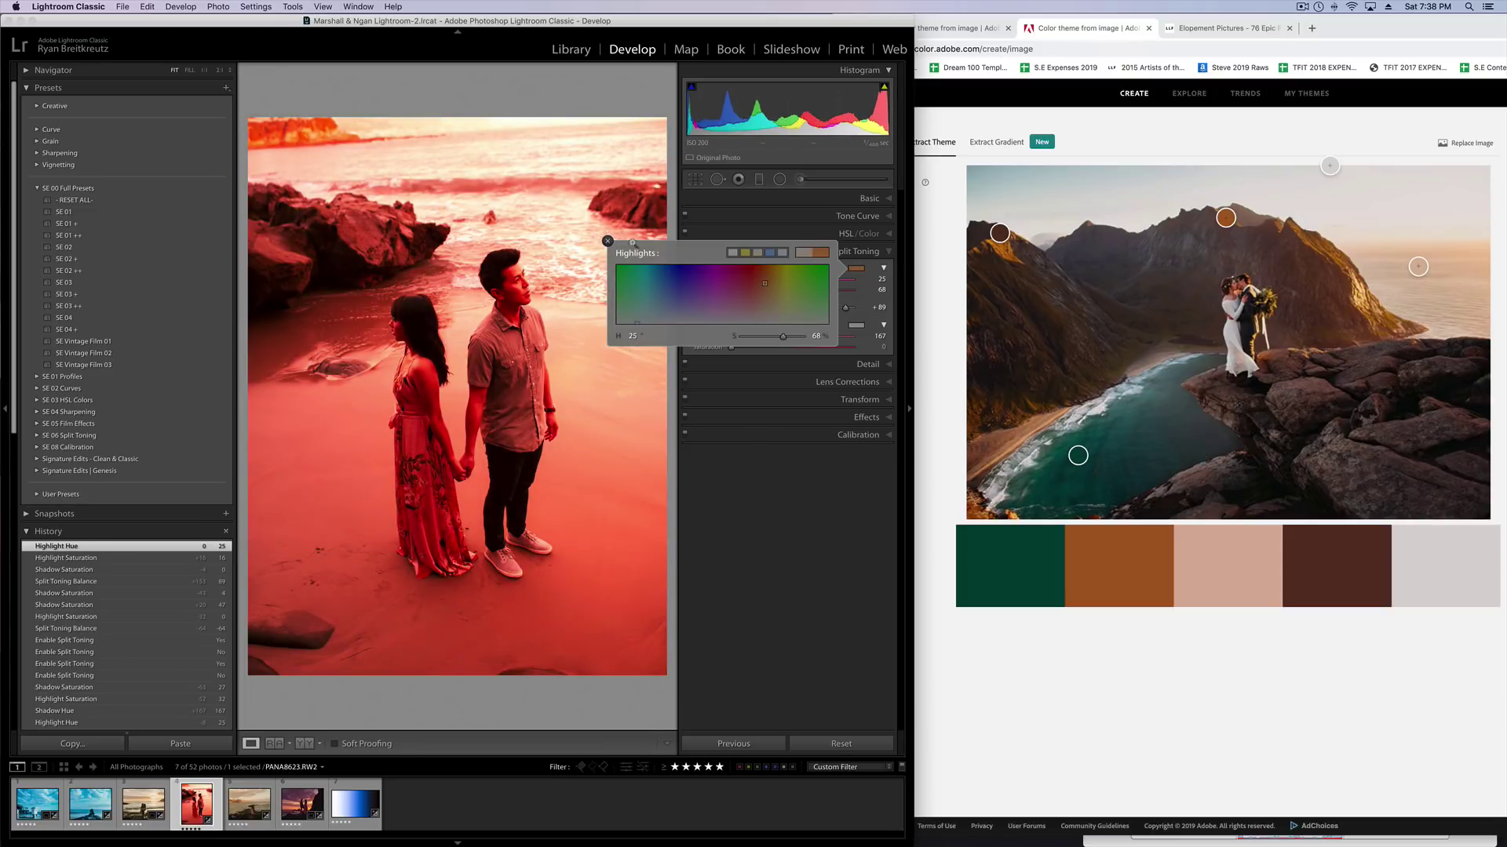
{"action": "left_click", "coordinate": [608, 241]}
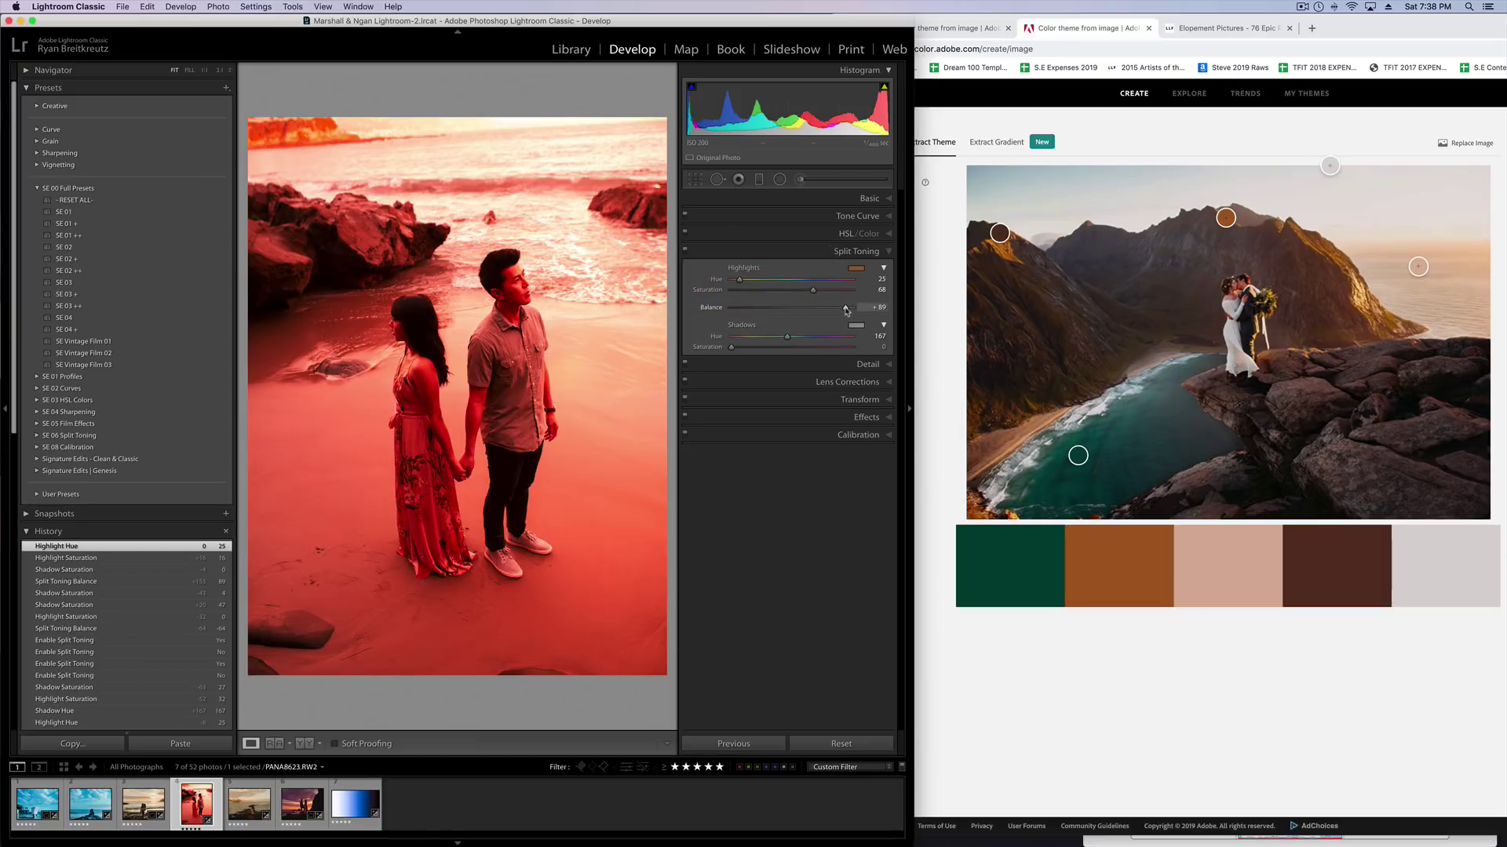
{"action": "left_click_drag", "start_coordinate": [846, 309], "coordinate": [744, 348]}
{"action": "left_click", "coordinate": [684, 252]}
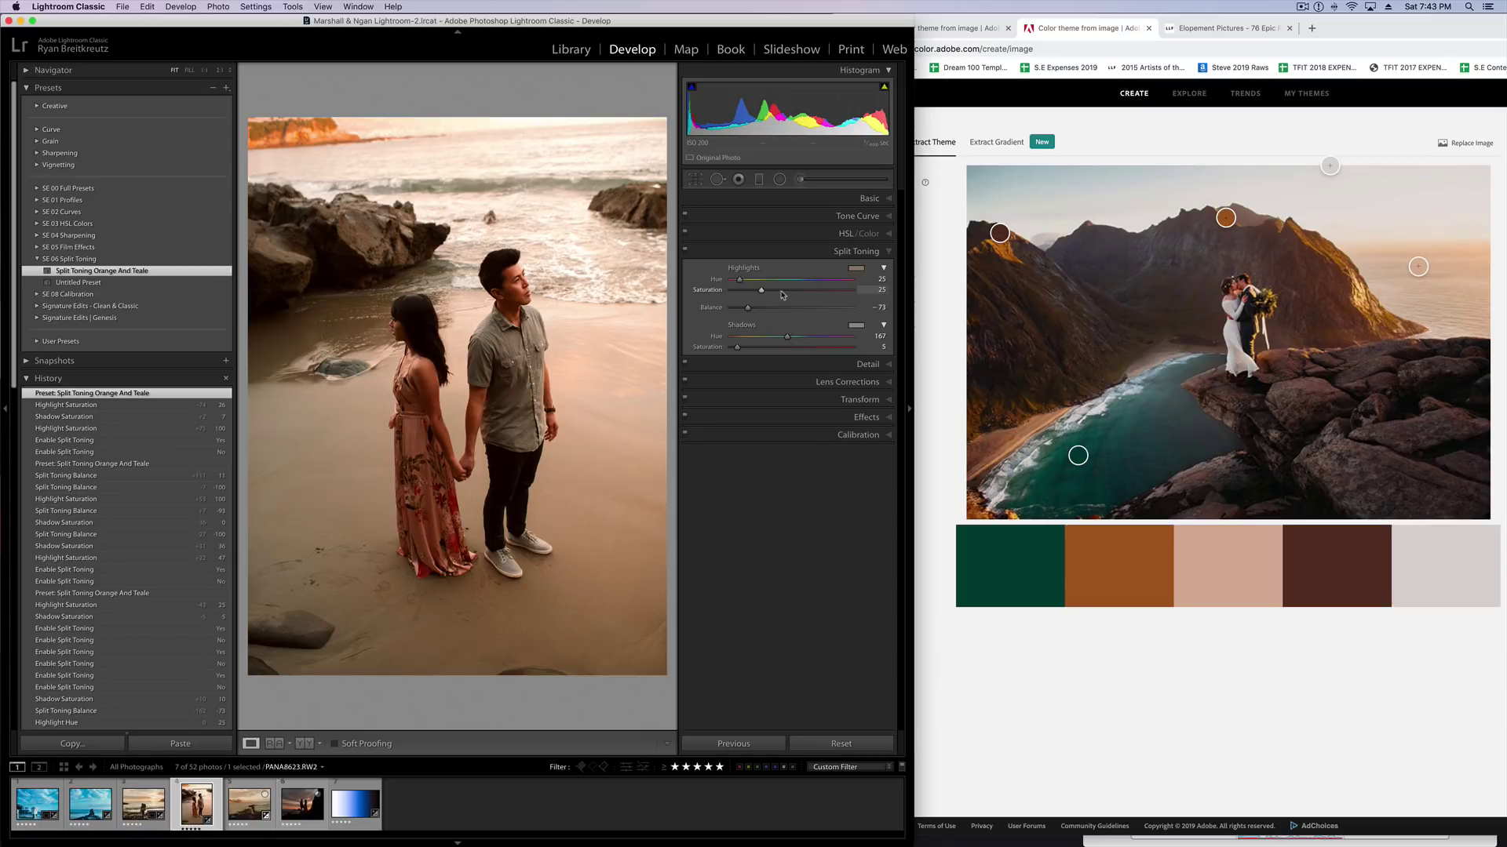
Step: Test split-tone saturation levels on the beach photo, leaving highlight saturation at 12
{"action": "left_click_drag", "start_coordinate": [782, 295], "coordinate": [840, 291]}
{"action": "left_click", "coordinate": [792, 350]}
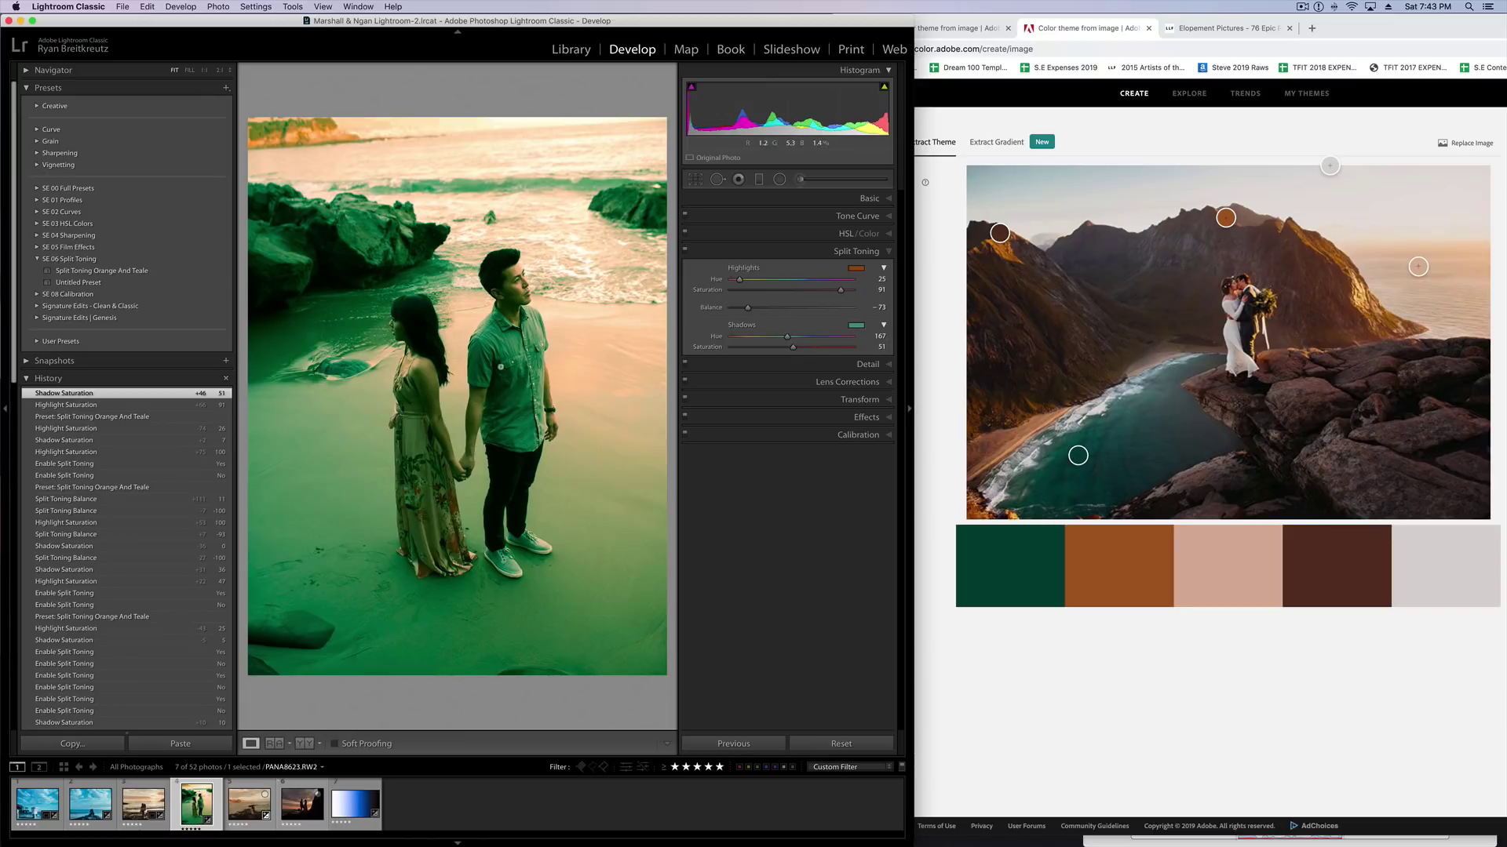
{"action": "left_click", "coordinate": [780, 347]}
{"action": "mouse_move", "coordinate": [769, 347]}
{"action": "left_mouse_down"}
{"action": "mouse_move", "coordinate": [717, 348]}
{"action": "mouse_move", "coordinate": [830, 348]}
{"action": "mouse_move", "coordinate": [742, 350]}
{"action": "left_mouse_up"}
{"action": "left_click_drag", "start_coordinate": [840, 290], "coordinate": [745, 290]}
Step: On the sunset photo, set highlights hue 36, saturation 95 and shadows hue 338, saturation 29
{"action": "left_click", "coordinate": [296, 808]}
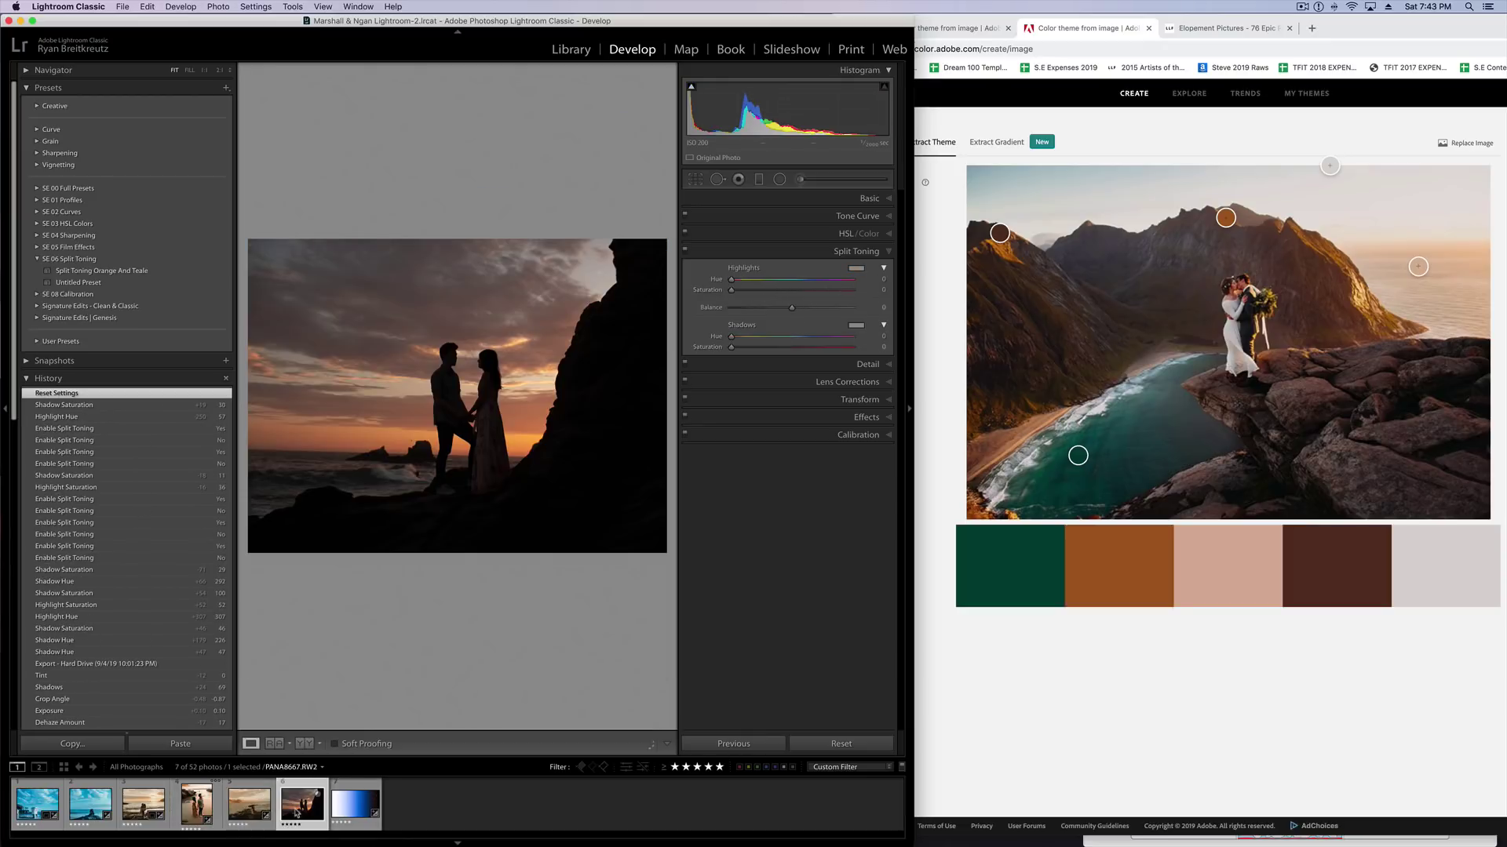
{"action": "left_click_drag", "start_coordinate": [731, 279], "coordinate": [846, 291]}
{"action": "left_click_drag", "start_coordinate": [732, 347], "coordinate": [844, 338]}
{"action": "left_click", "coordinate": [800, 338]}
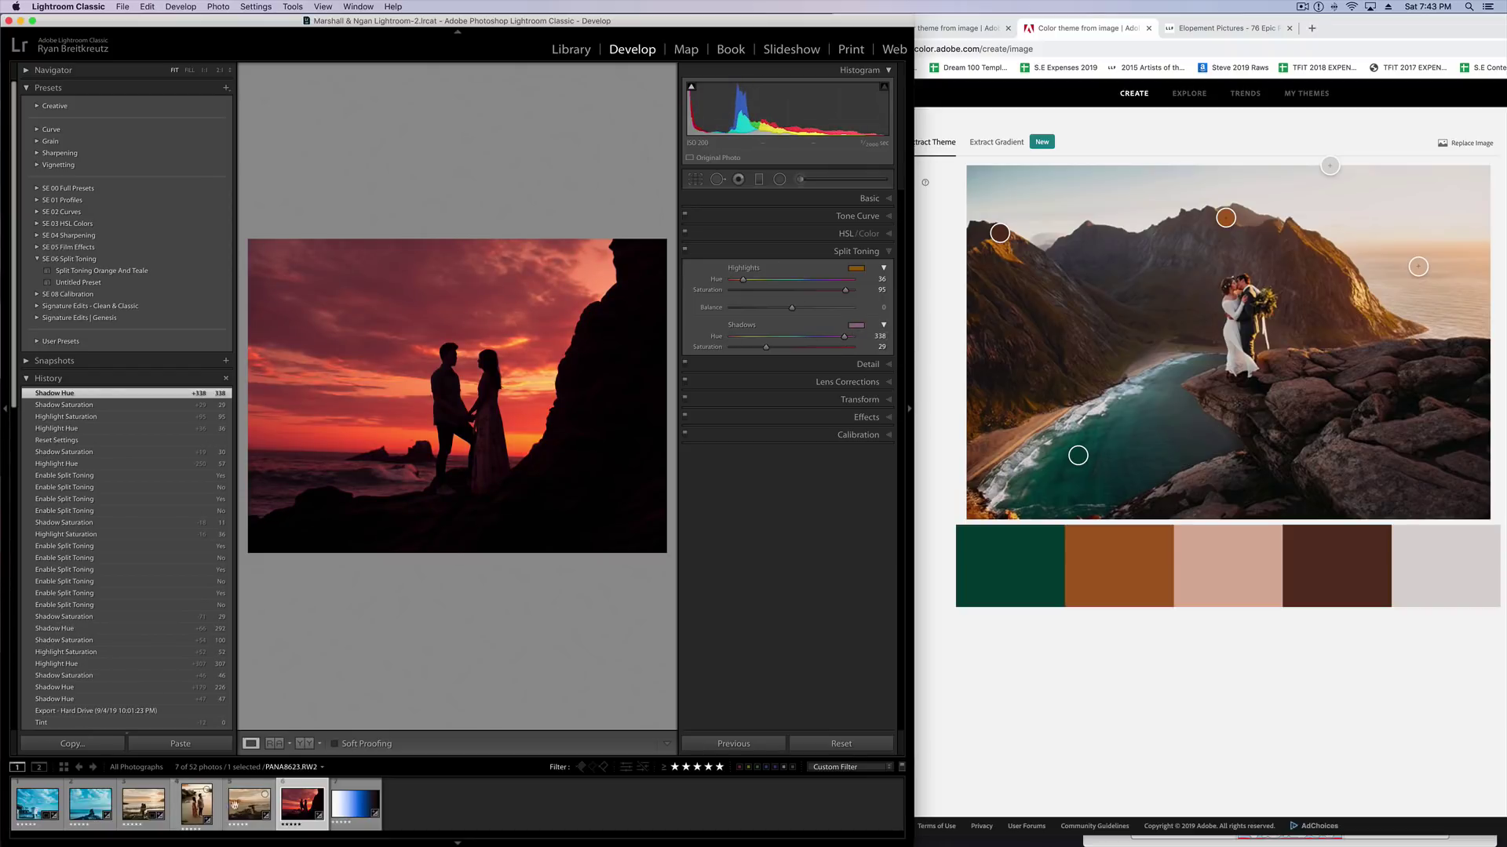
Step: Copy the sunset photo's develop settings and paste them onto the beach couple photo
{"action": "left_click", "coordinate": [198, 807]}
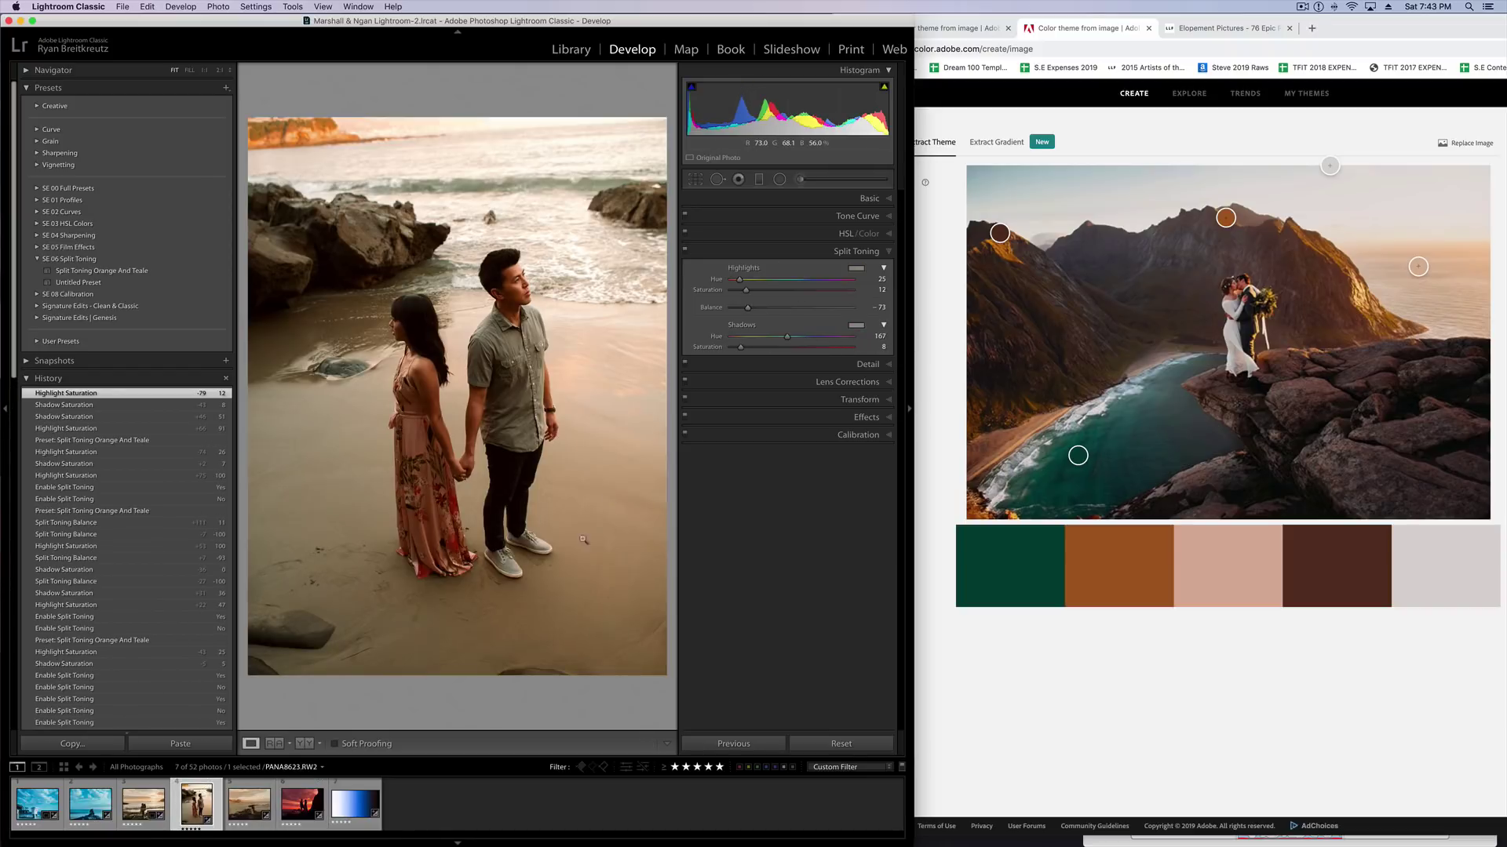
{"action": "left_click", "coordinate": [302, 804]}
{"action": "key", "text": "super+shift+c"}
{"action": "key", "text": "Return"}
{"action": "left_click", "coordinate": [196, 804]}
{"action": "key", "text": "super+shift+v"}
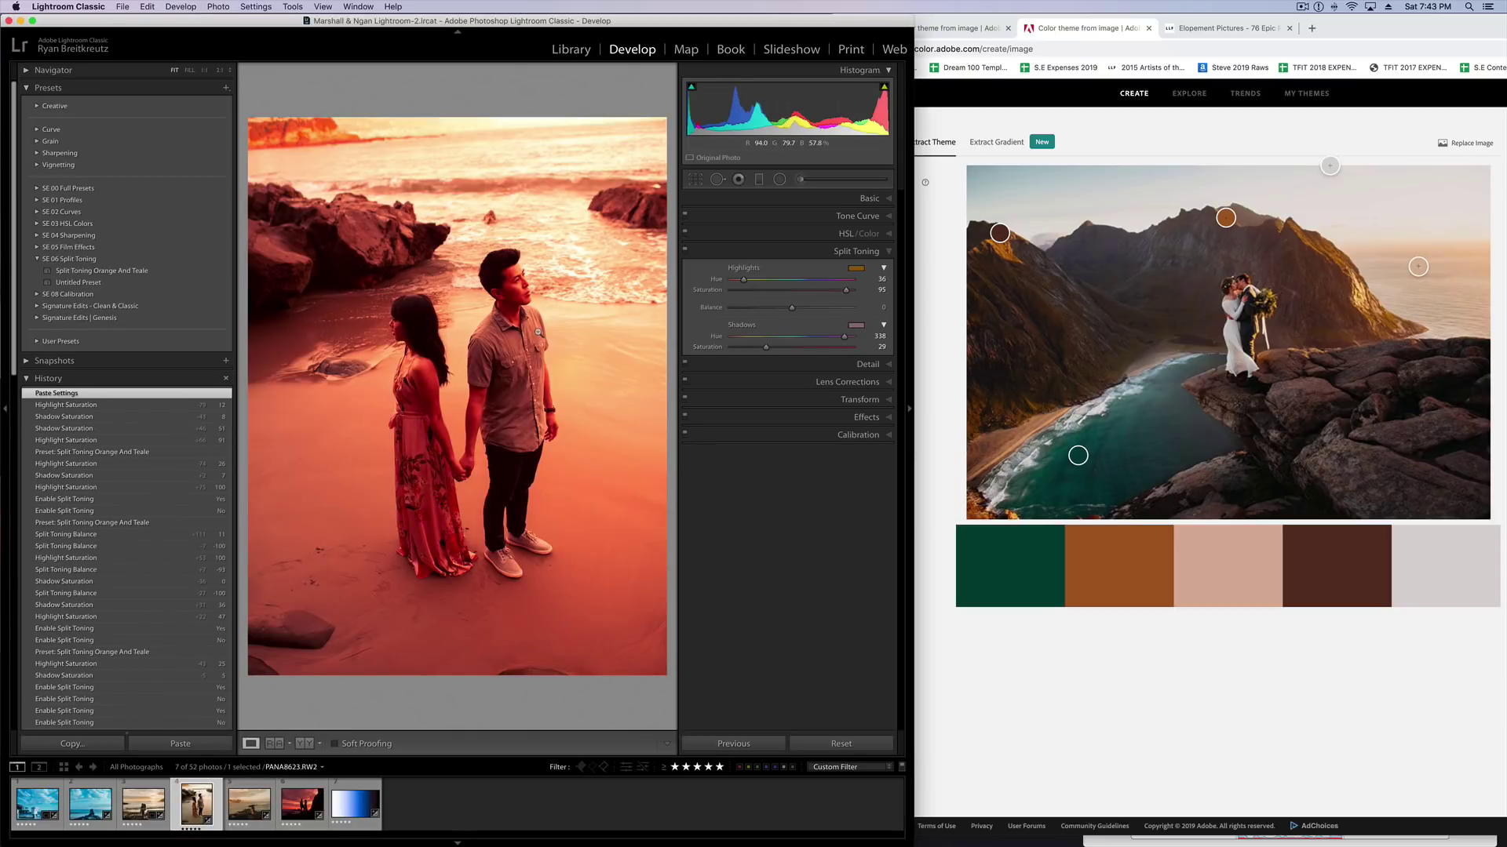
Step: Lower the split-tone highlight saturation to 11 and shadow saturation to 10
{"action": "left_click_drag", "start_coordinate": [846, 289], "coordinate": [792, 289]}
{"action": "left_click_drag", "start_coordinate": [746, 349], "coordinate": [744, 348]}
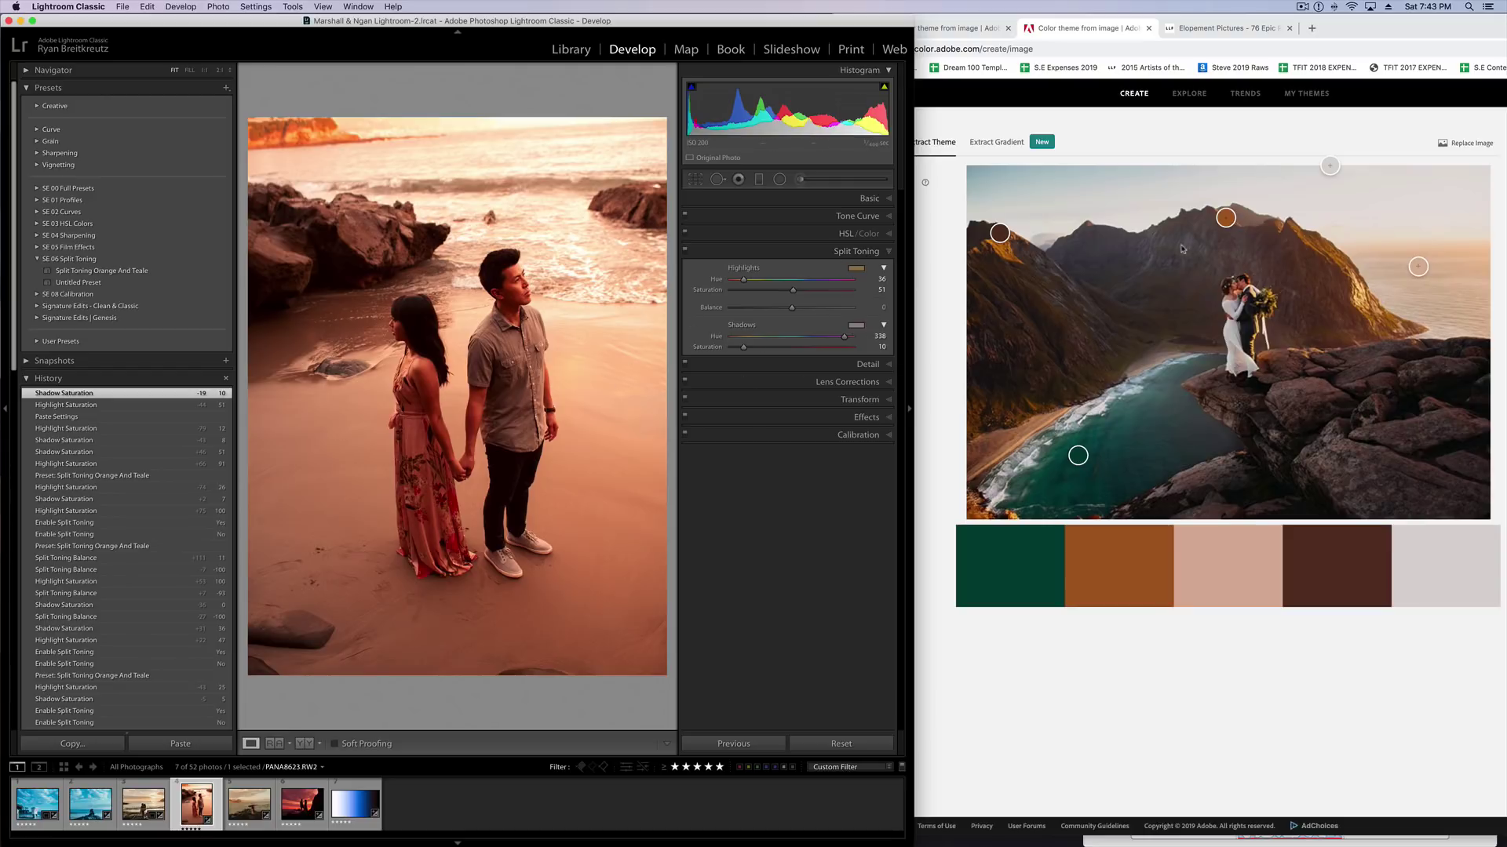
{"action": "left_click_drag", "start_coordinate": [792, 289], "coordinate": [849, 293]}
{"action": "left_click", "coordinate": [745, 292]}
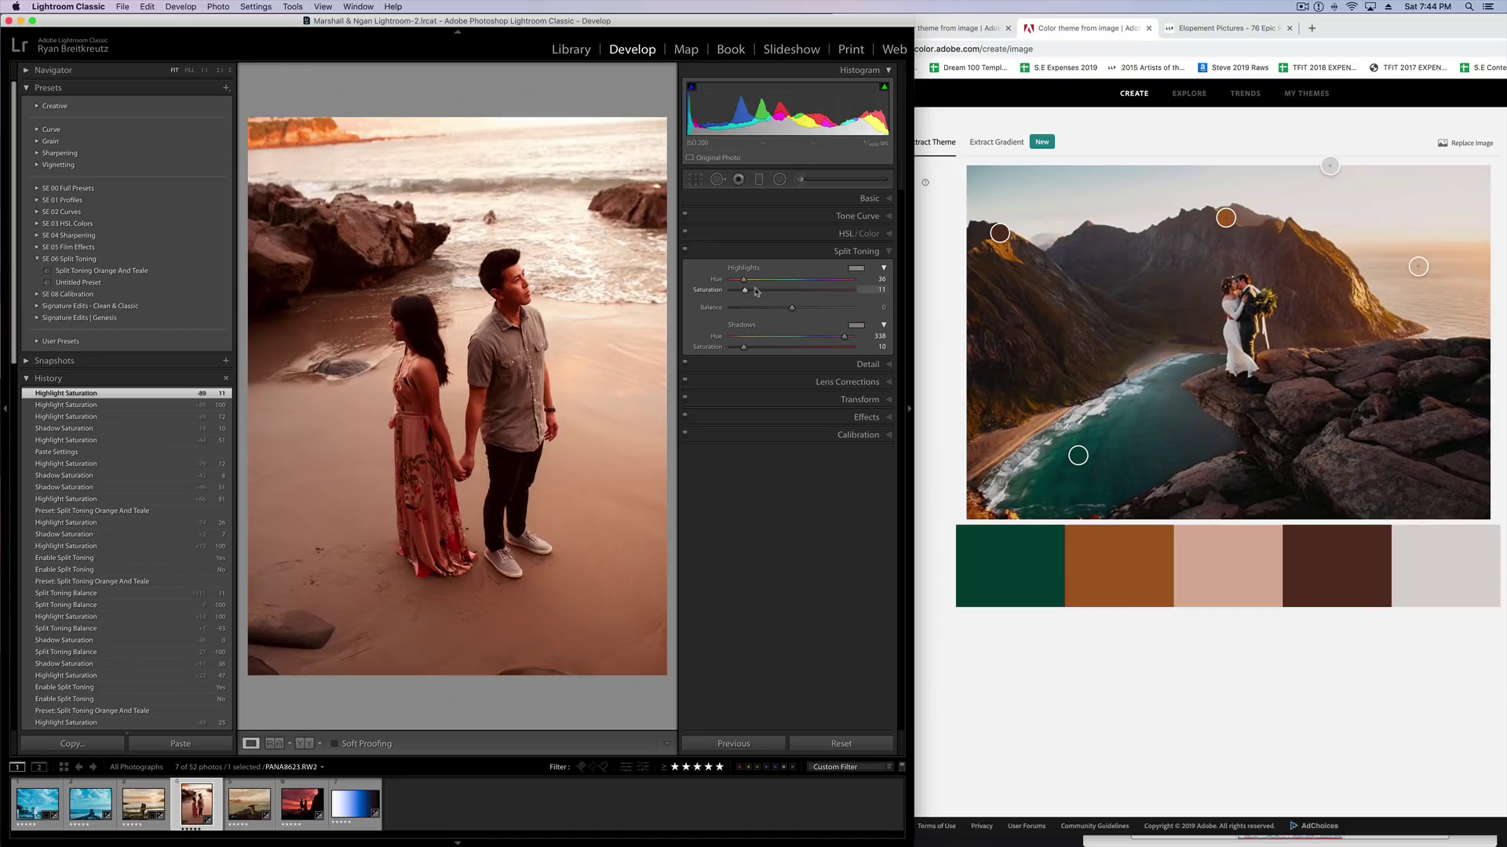
Step: Set highlights hue to 26 and warm the shadows hue to 58, comparing with split toning off
{"action": "left_click_drag", "start_coordinate": [743, 280], "coordinate": [740, 280]}
{"action": "left_click_drag", "start_coordinate": [746, 339], "coordinate": [743, 338]}
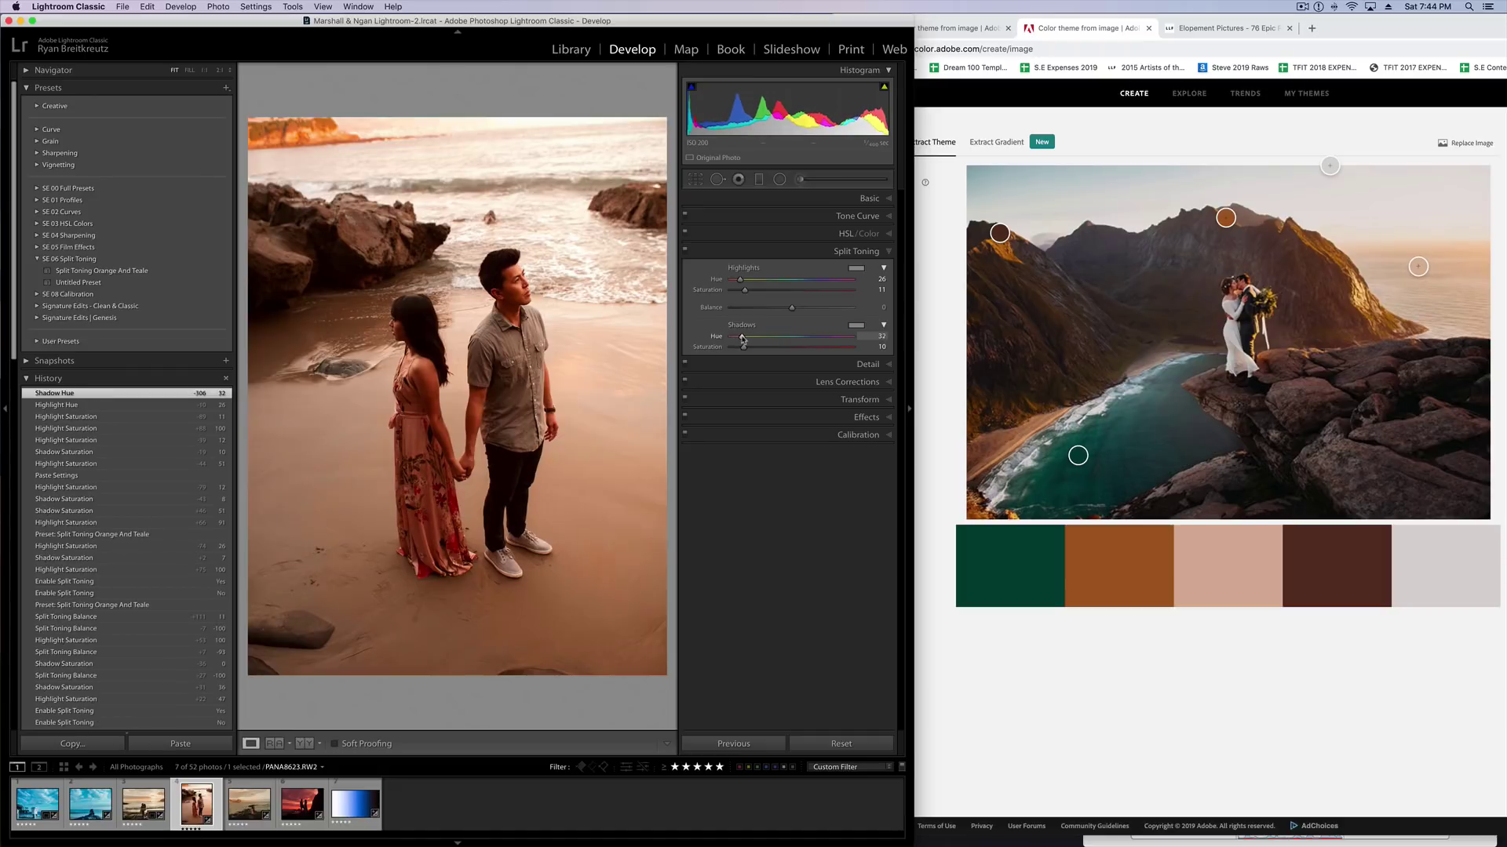
{"action": "left_click", "coordinate": [687, 251]}
{"action": "left_click", "coordinate": [687, 251]}
{"action": "left_click", "coordinate": [687, 251]}
{"action": "left_click", "coordinate": [686, 251]}
{"action": "left_click", "coordinate": [687, 251]}
{"action": "left_click", "coordinate": [686, 251]}
Step: Set highlight saturation to 16 and shadow saturation to 14, leaving split toning on
{"action": "mouse_move", "coordinate": [744, 290]}
{"action": "left_mouse_down"}
{"action": "mouse_move", "coordinate": [770, 292]}
{"action": "mouse_move", "coordinate": [750, 291]}
{"action": "left_mouse_up"}
{"action": "mouse_move", "coordinate": [743, 347]}
{"action": "left_mouse_down"}
{"action": "mouse_move", "coordinate": [756, 352]}
{"action": "mouse_move", "coordinate": [751, 338]}
{"action": "left_mouse_up"}
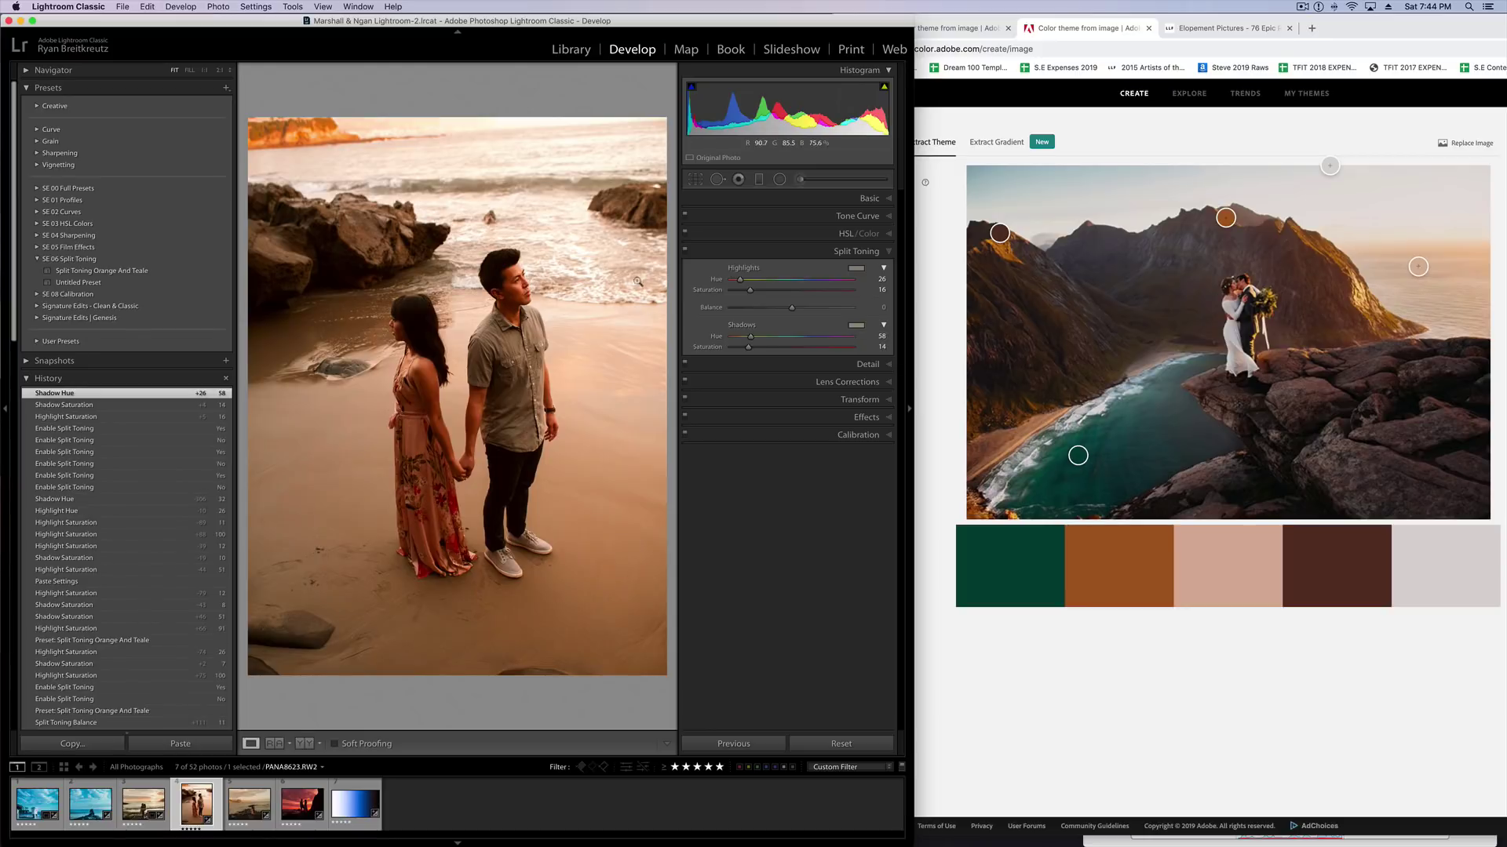
{"action": "left_click", "coordinate": [688, 252]}
{"action": "left_click", "coordinate": [687, 251]}
{"action": "left_click", "coordinate": [688, 252]}
{"action": "left_click", "coordinate": [687, 251]}
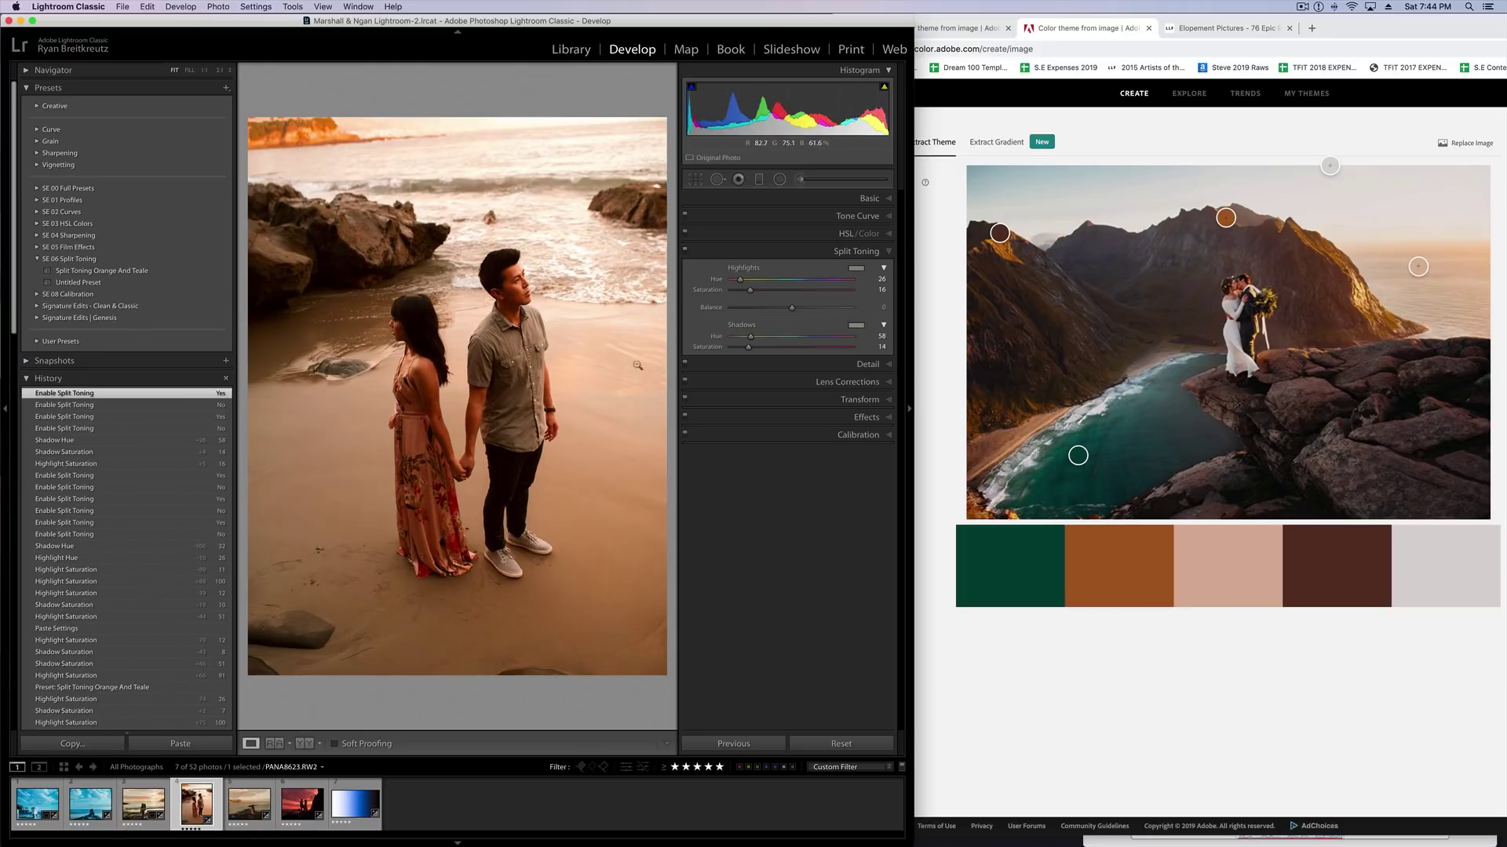
Step: Maximise the Lightroom window and switch the Tone Curve to the Red channel
{"action": "double_click", "coordinate": [912, 351]}
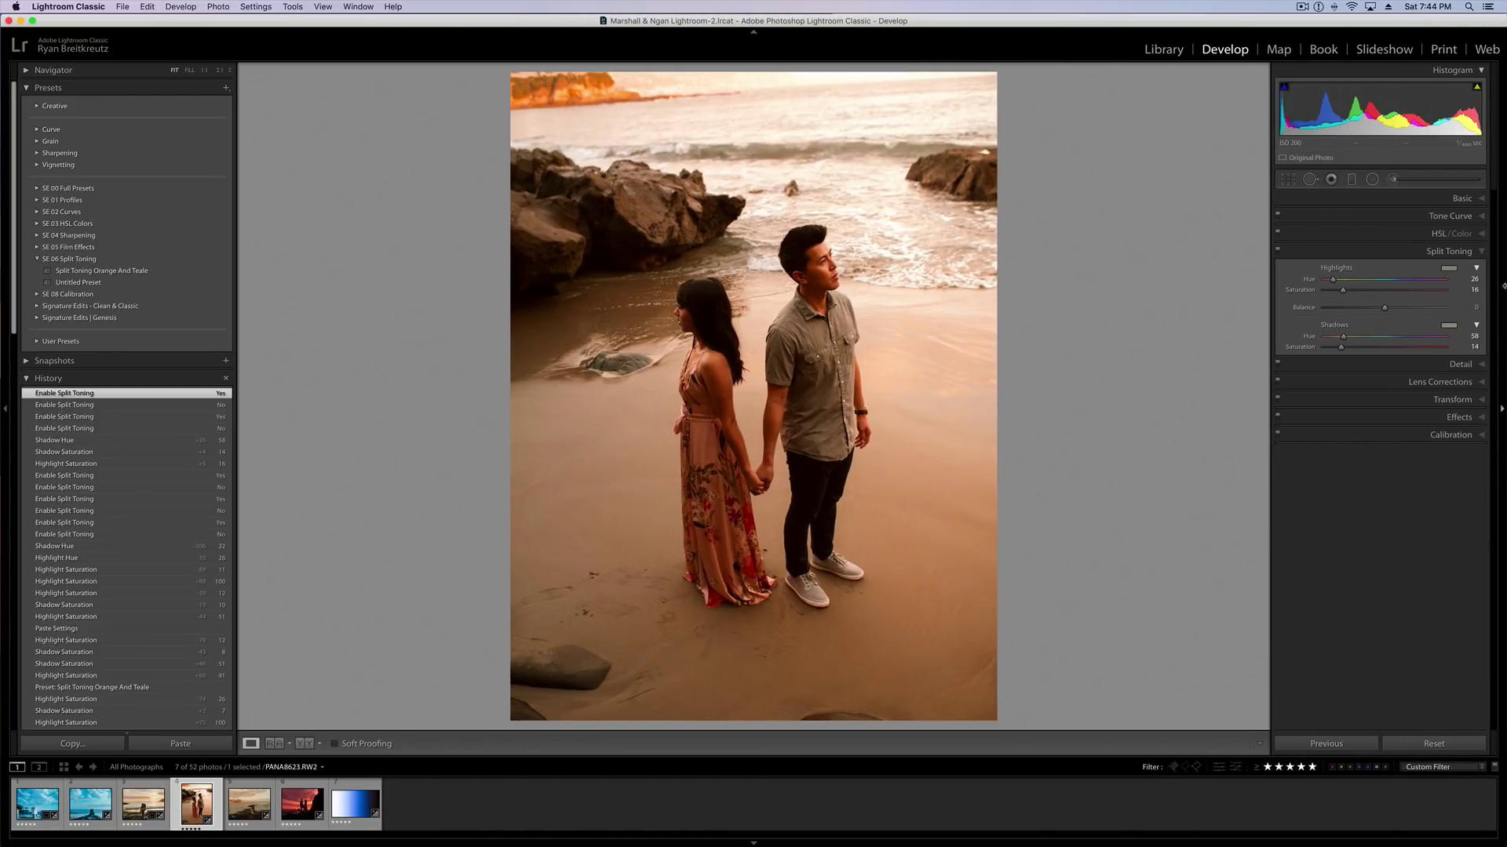
{"action": "left_click", "coordinate": [1449, 218]}
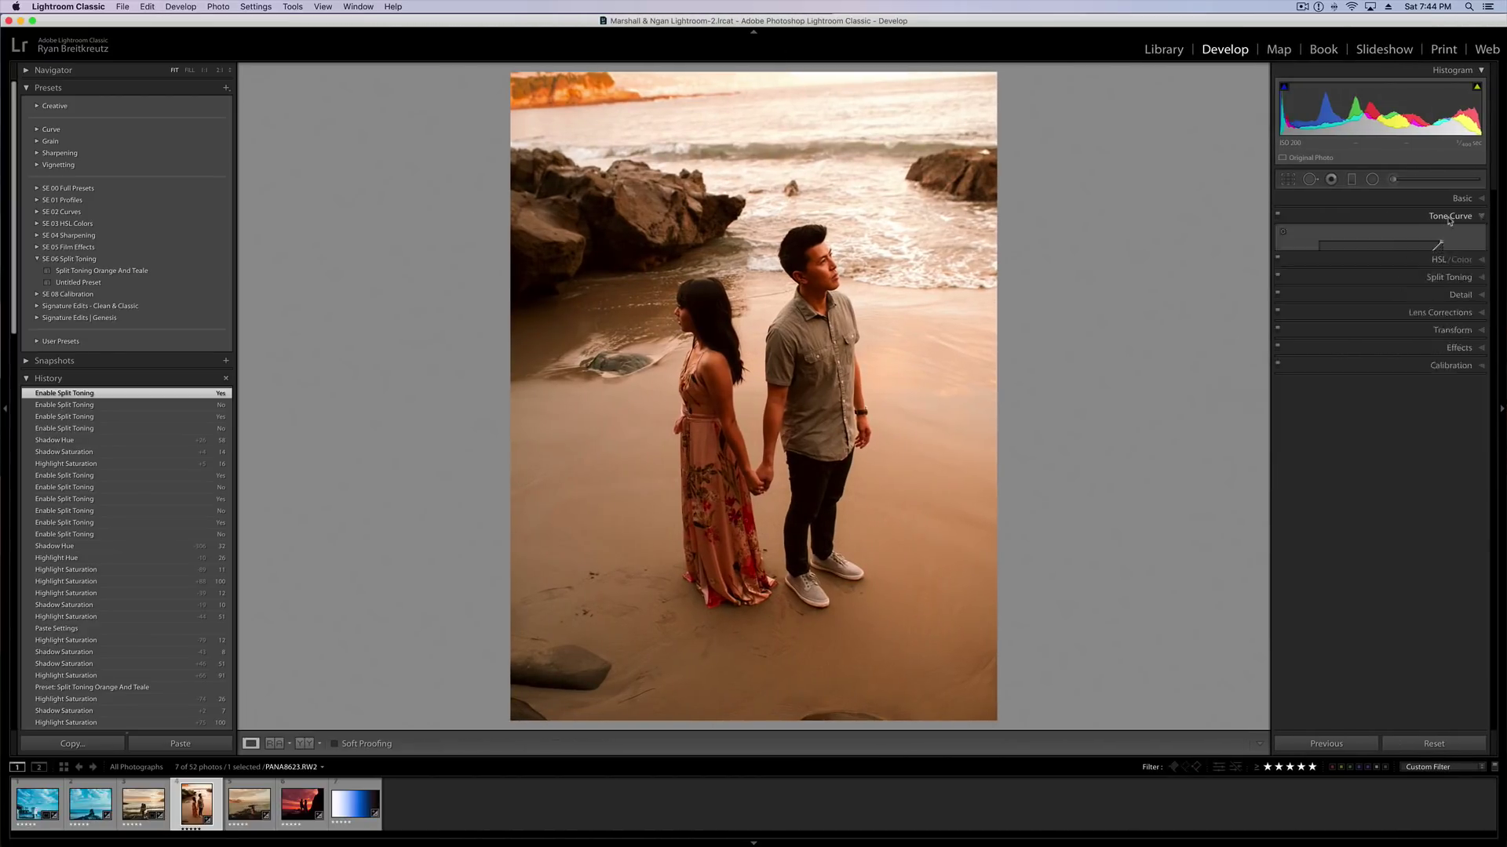
{"action": "left_click", "coordinate": [1430, 379]}
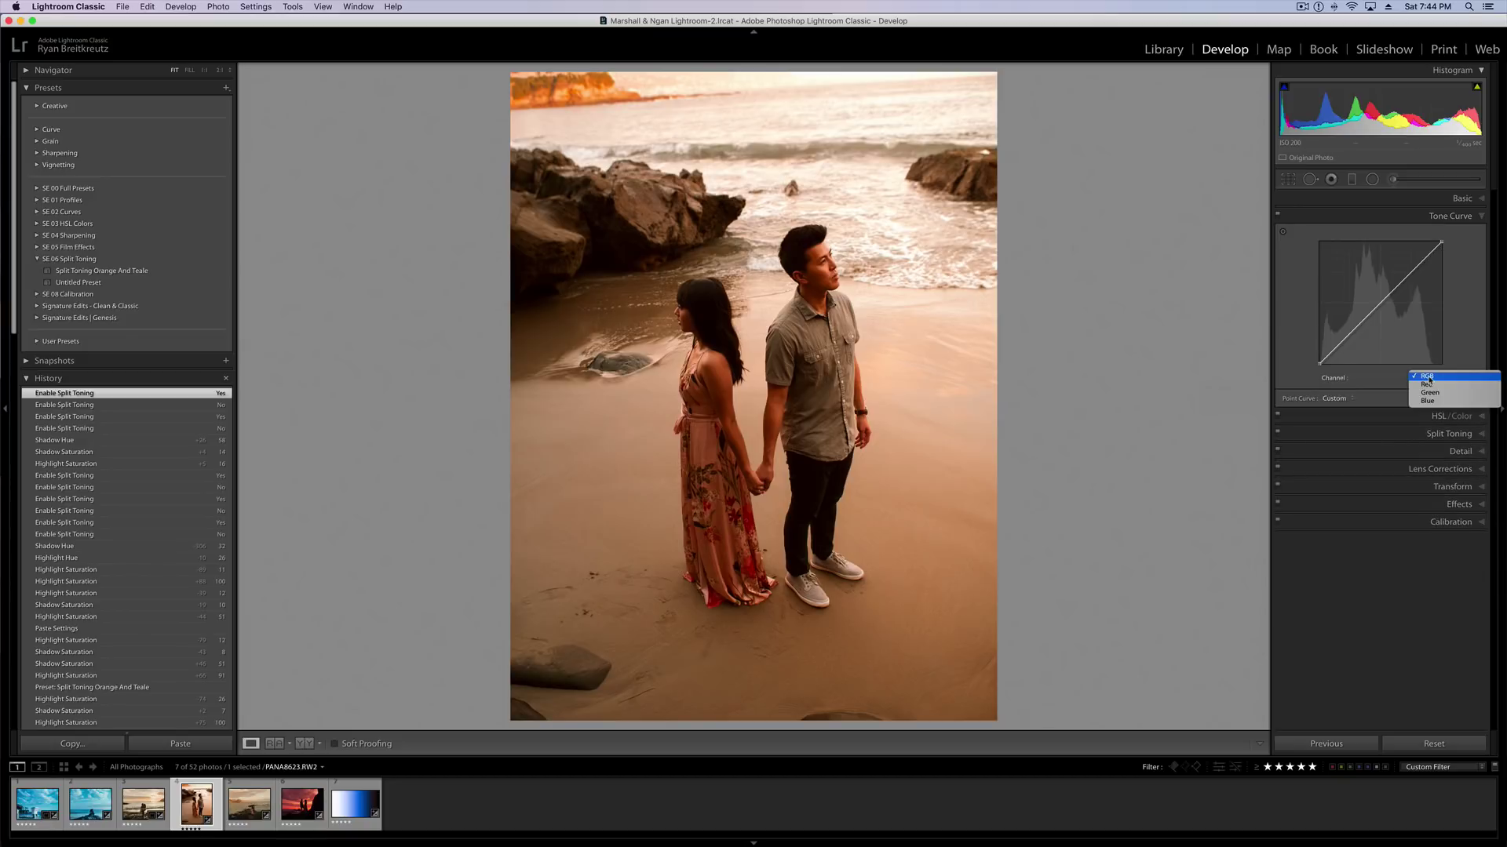
{"action": "left_click", "coordinate": [1429, 385]}
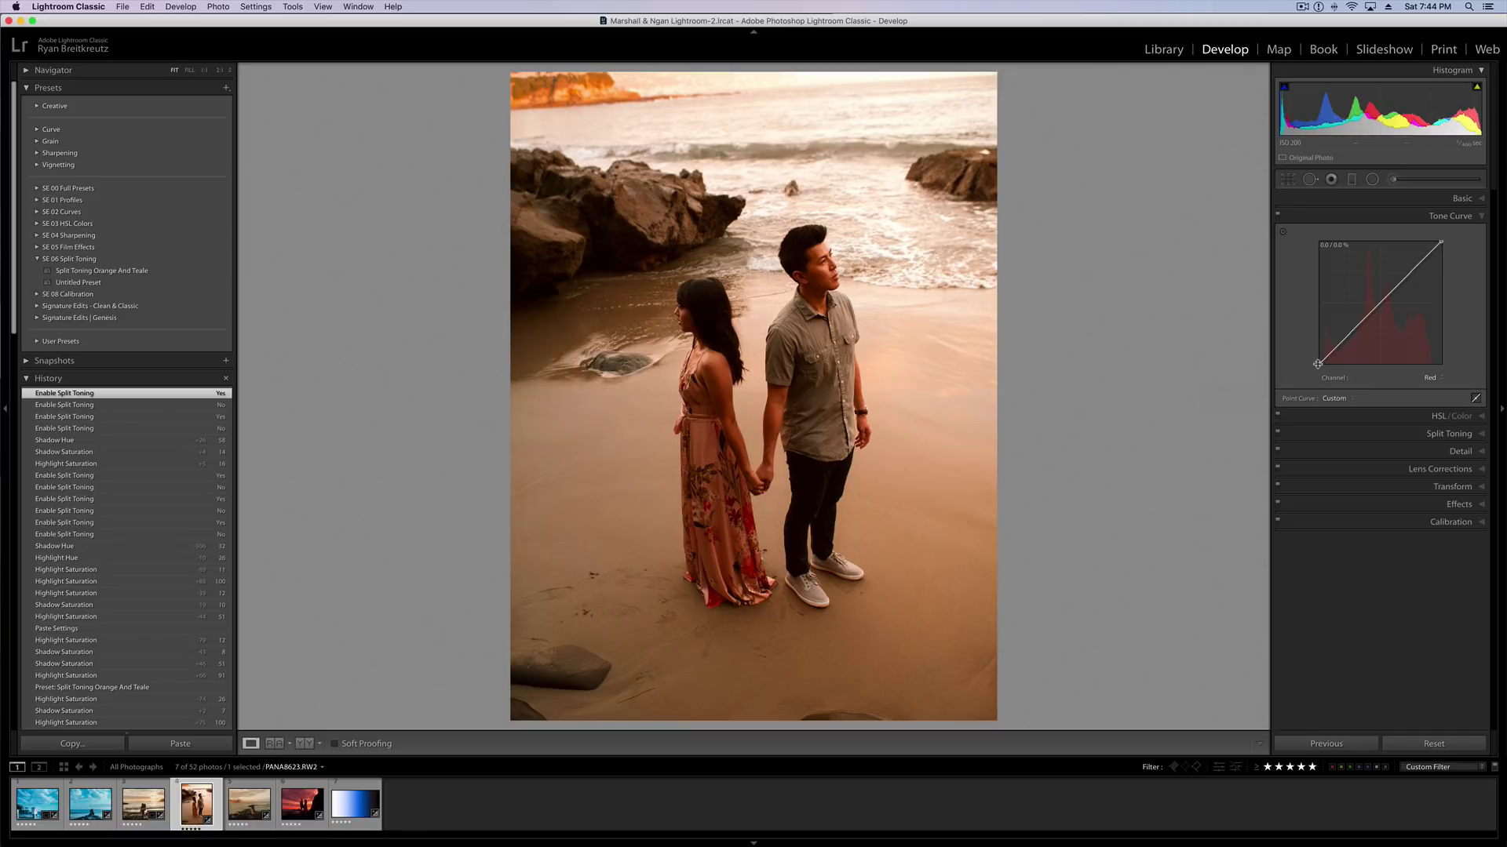
Step: Lift the red curve's black point, compare on and off, then return it to the corner
{"action": "left_click_drag", "start_coordinate": [1318, 364], "coordinate": [1317, 370]}
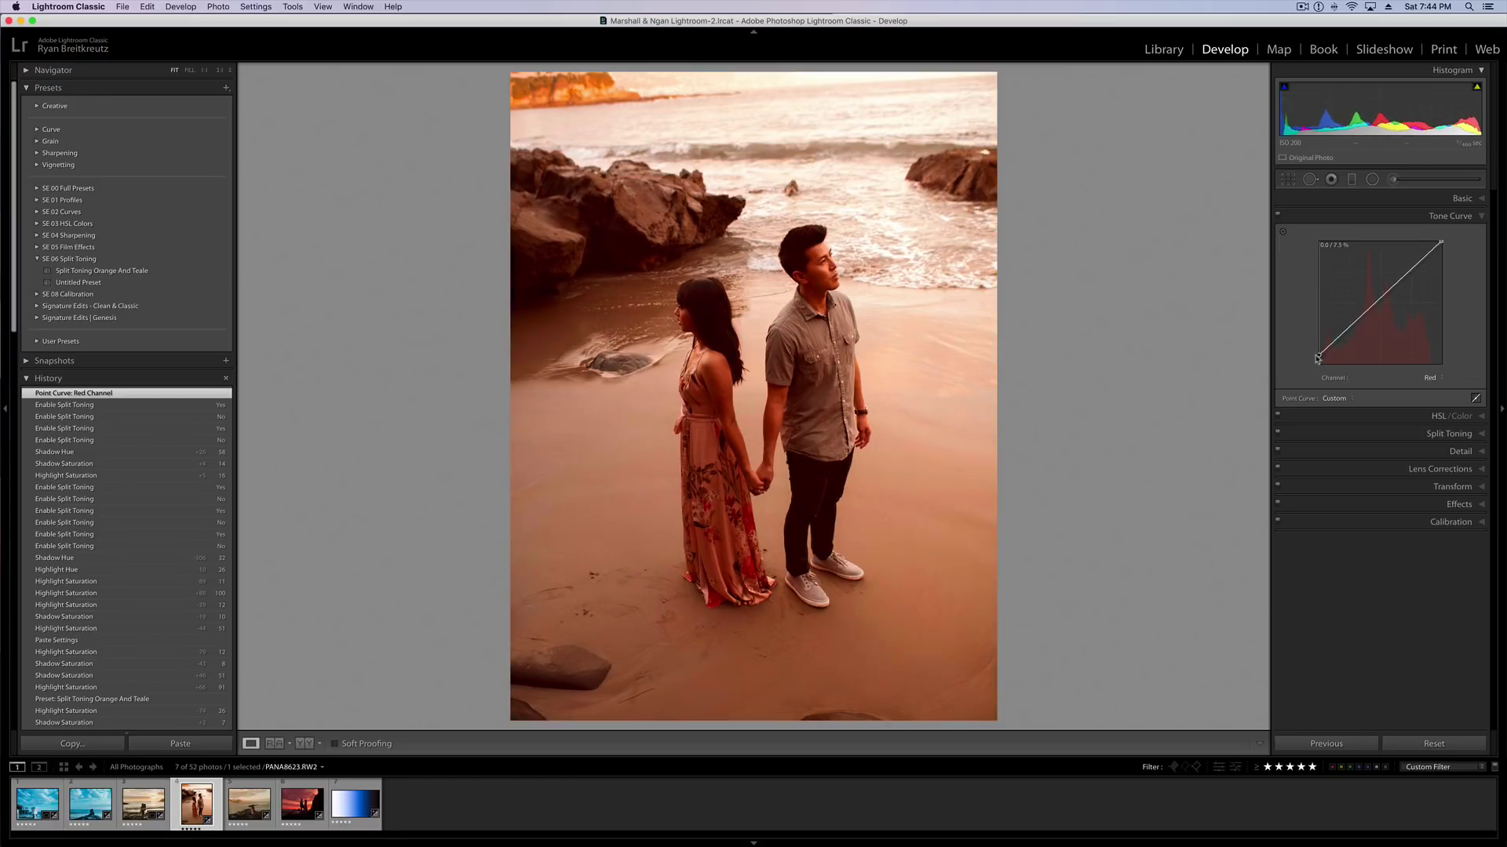
{"action": "mouse_move", "coordinate": [1317, 359]}
{"action": "left_mouse_down"}
{"action": "mouse_move", "coordinate": [1318, 333]}
{"action": "mouse_move", "coordinate": [1318, 360]}
{"action": "left_mouse_up"}
{"action": "left_click", "coordinate": [1277, 214]}
{"action": "left_click", "coordinate": [1277, 214]}
{"action": "left_click", "coordinate": [1277, 214]}
{"action": "left_click", "coordinate": [1277, 214]}
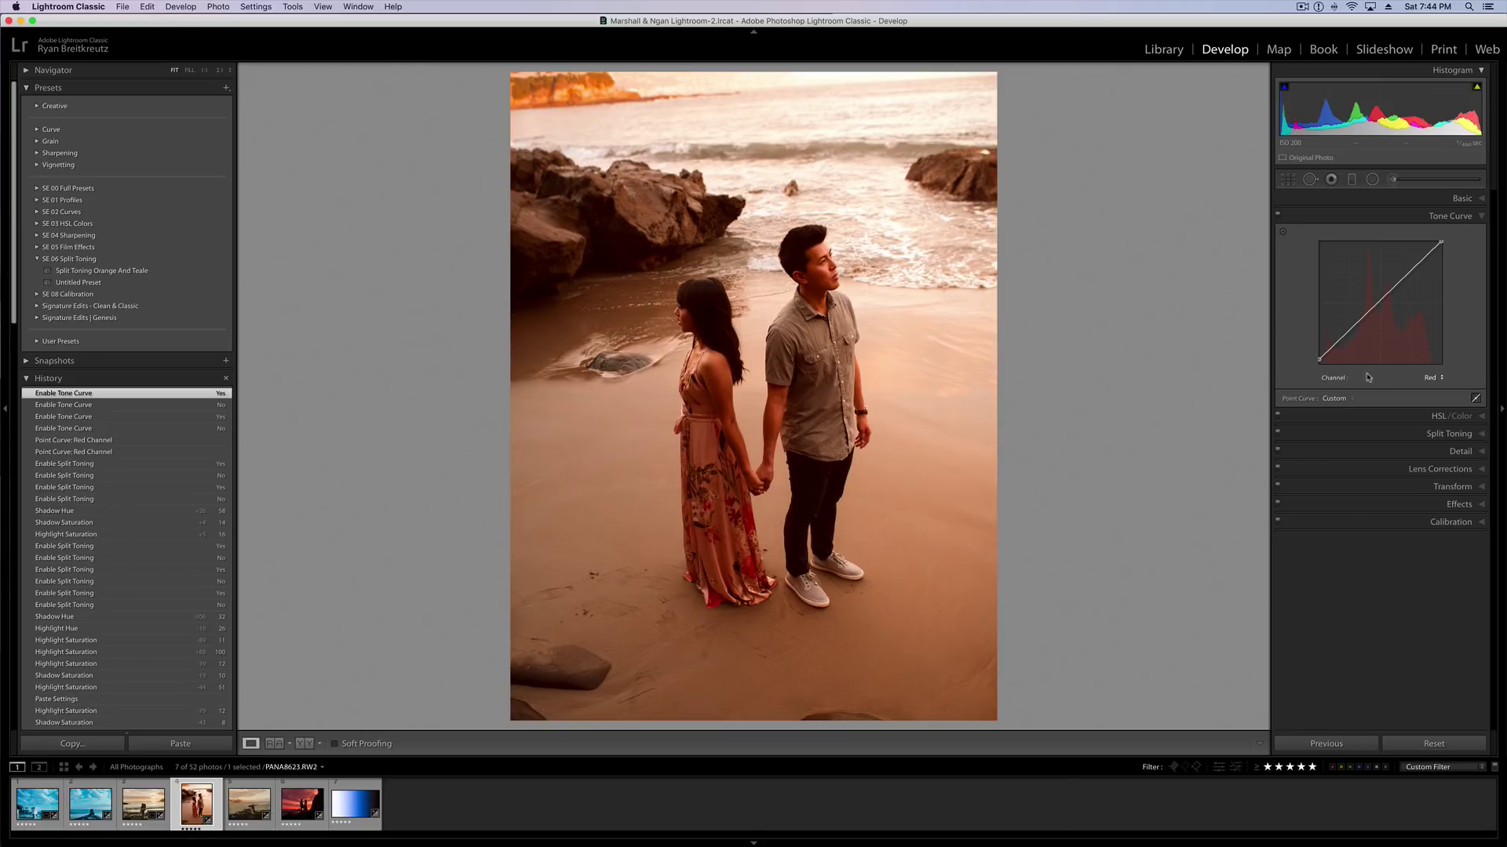
{"action": "left_click_drag", "start_coordinate": [1319, 364], "coordinate": [1320, 371]}
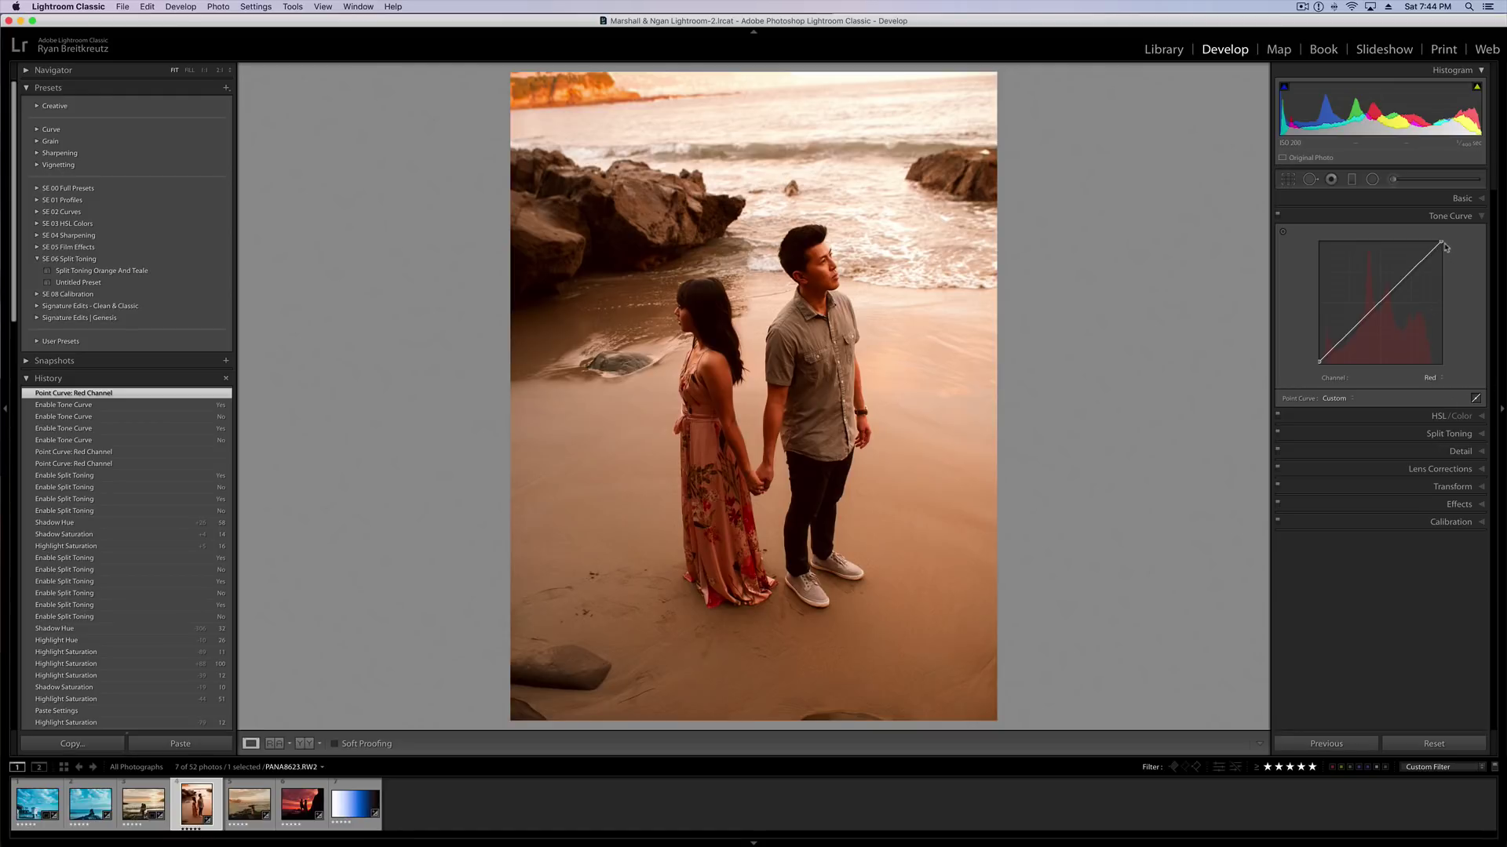
Step: Try Contrast at +100 and +49 with resets, settle on +22, and return to Tone Curve
{"action": "left_click", "coordinate": [1462, 200]}
{"action": "left_click_drag", "start_coordinate": [1383, 338], "coordinate": [1445, 338]}
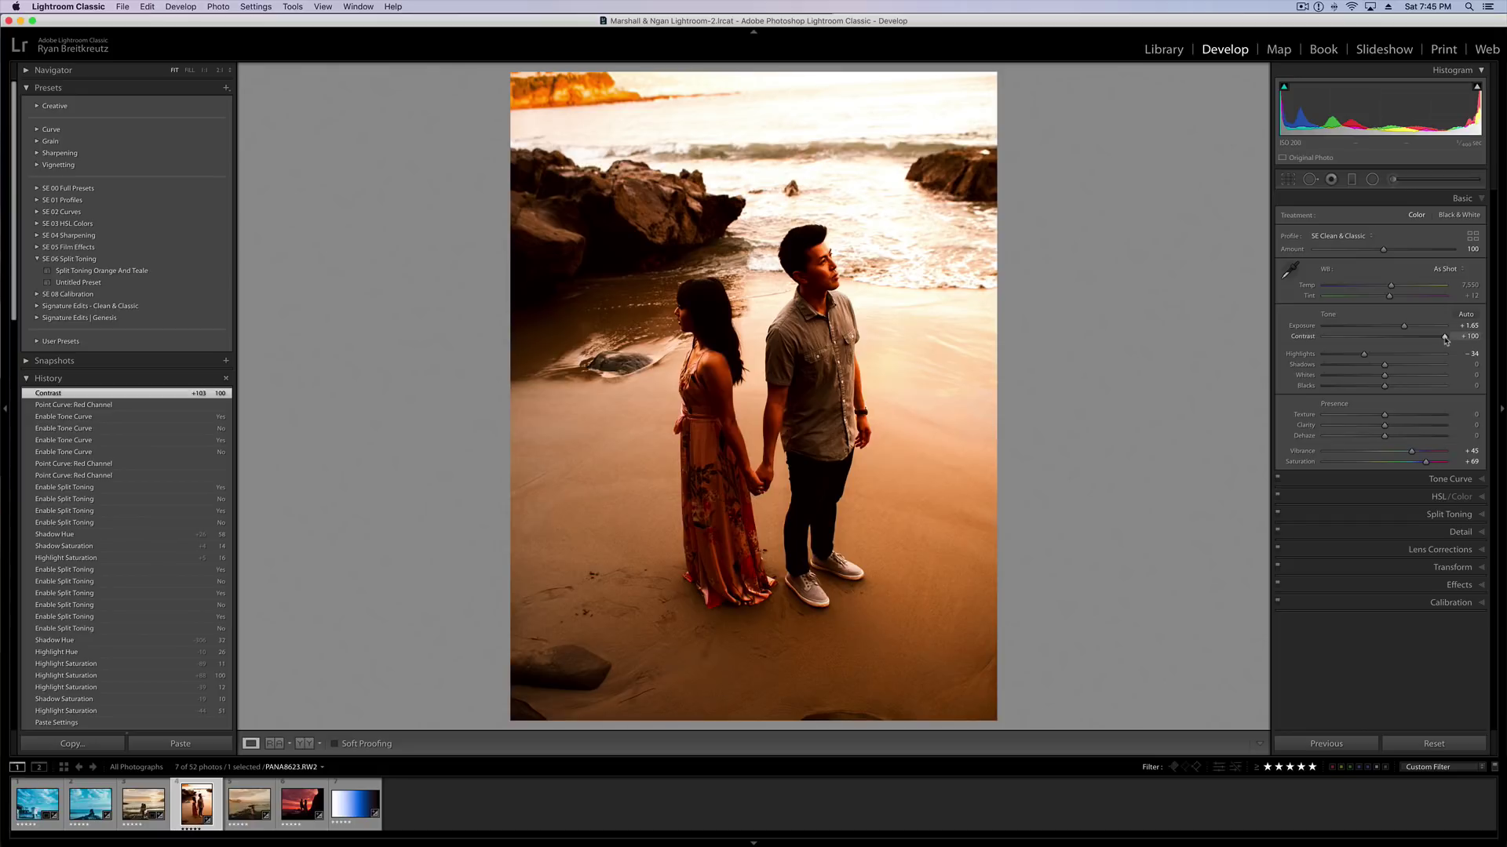
{"action": "double_click", "coordinate": [1446, 338]}
{"action": "left_click_drag", "start_coordinate": [1400, 337], "coordinate": [1443, 337]}
{"action": "double_click", "coordinate": [1414, 339]}
{"action": "double_click", "coordinate": [1443, 338]}
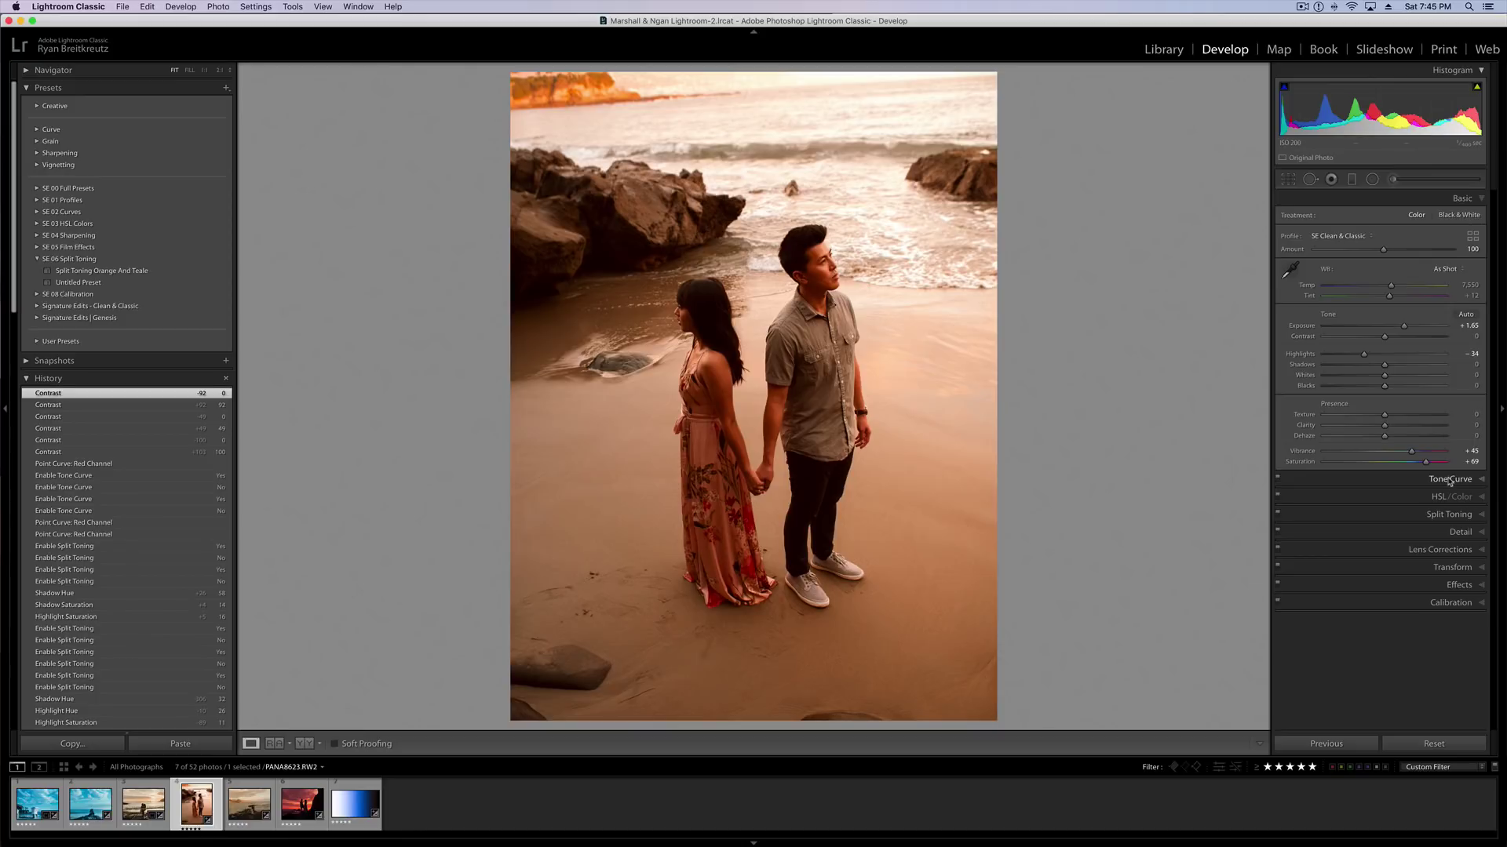
{"action": "left_click_drag", "start_coordinate": [1384, 336], "coordinate": [1398, 336]}
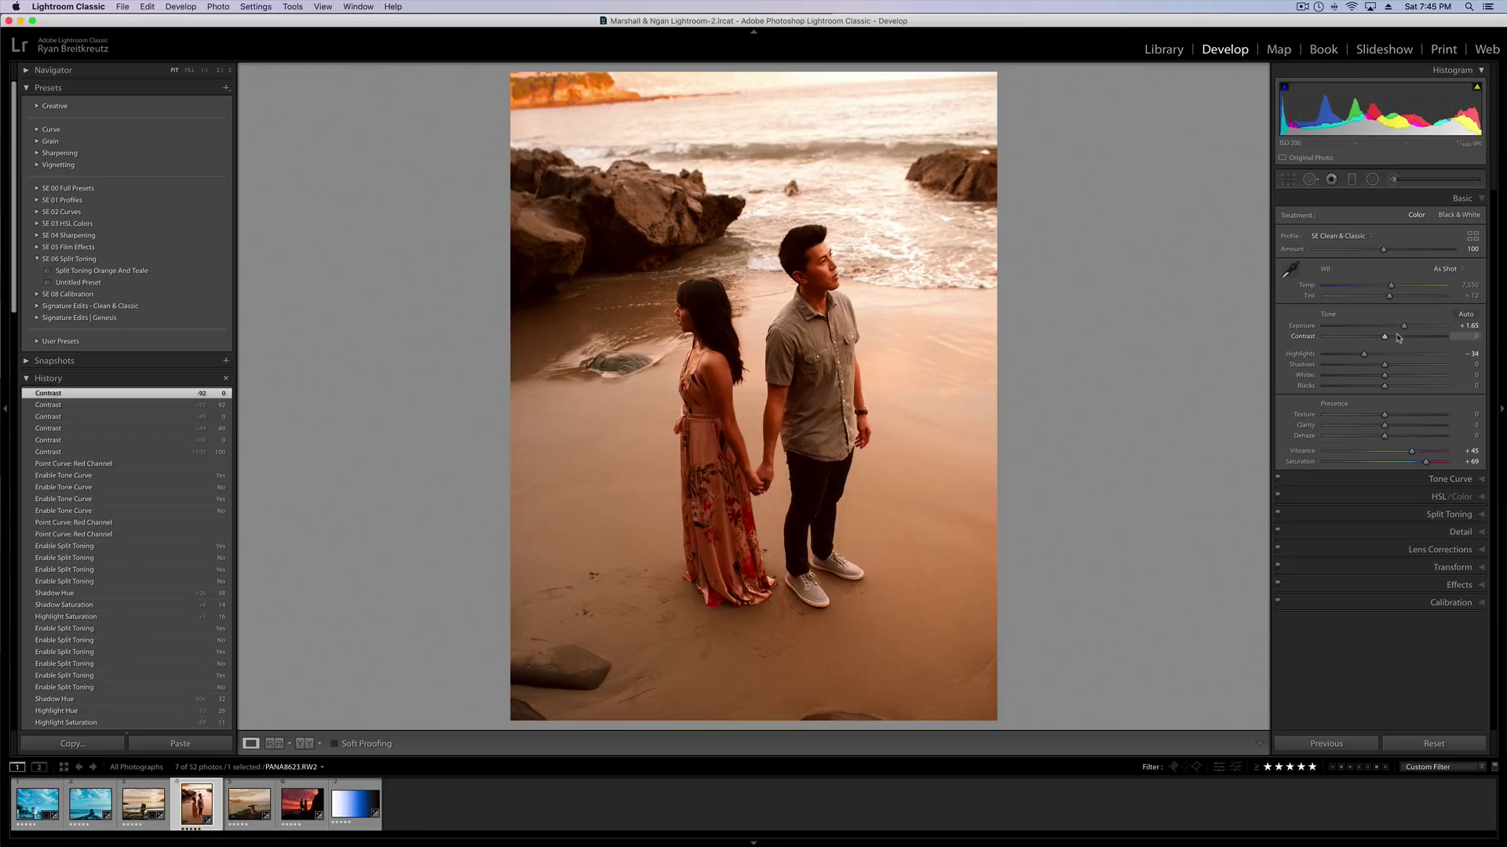
{"action": "left_click", "coordinate": [1452, 479]}
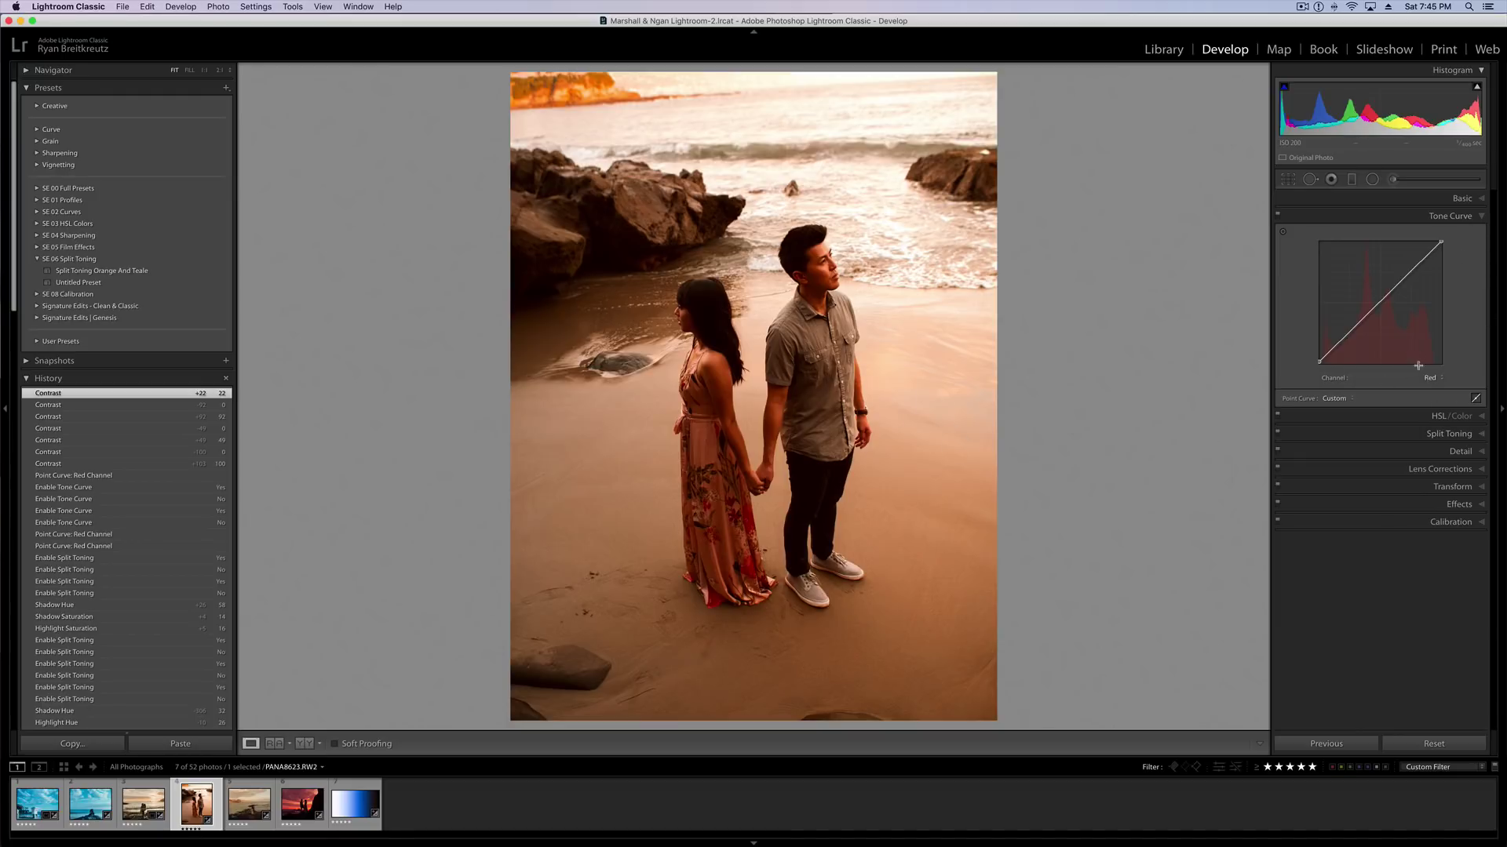
Step: Nudge the Green channel curve's black point slightly and compare the curve on and off
{"action": "left_click", "coordinate": [1440, 378]}
{"action": "left_click", "coordinate": [1440, 385]}
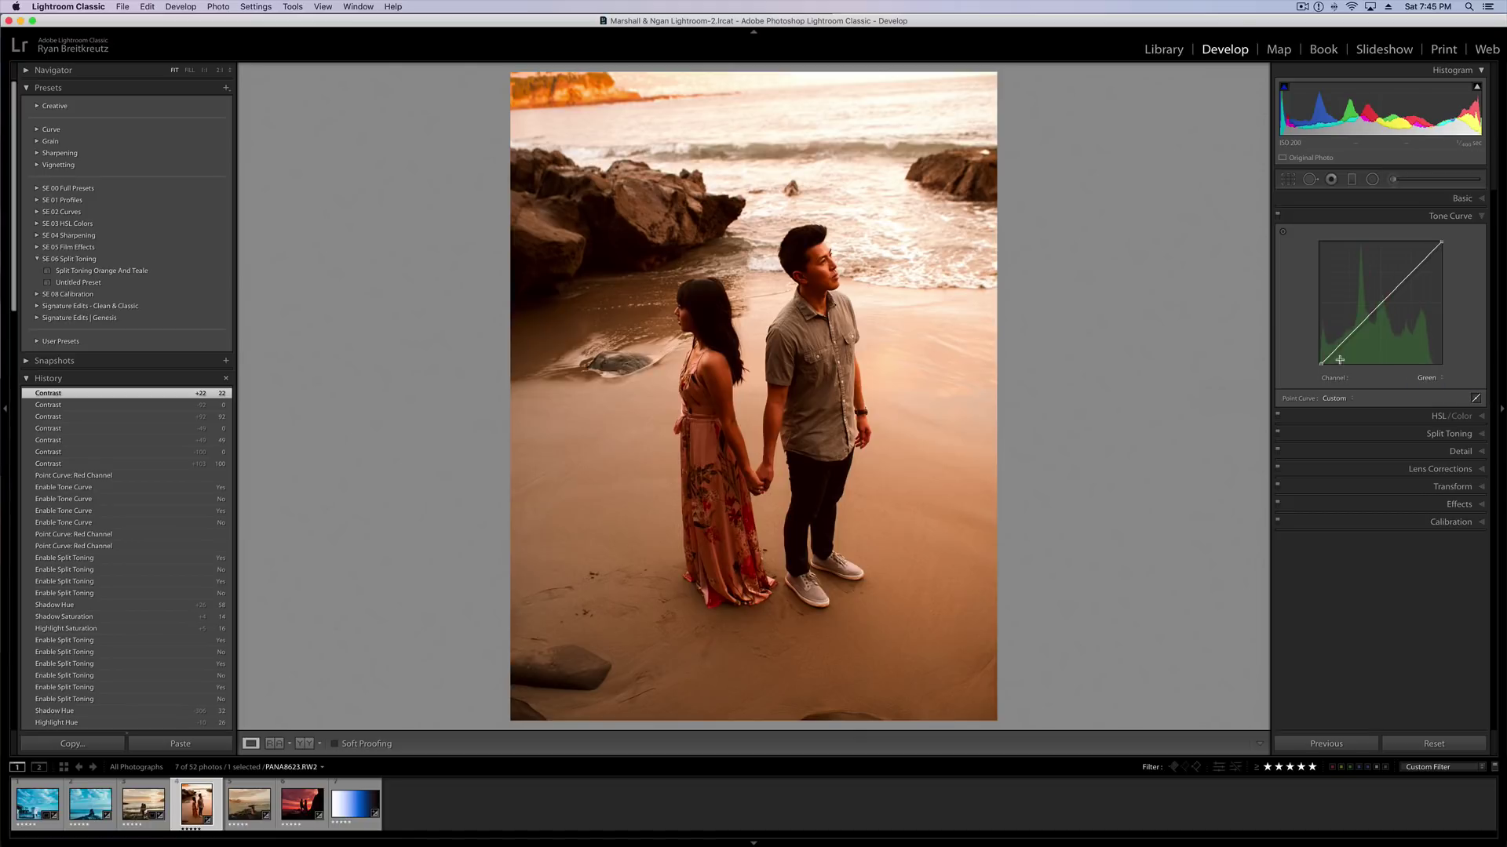
{"action": "mouse_move", "coordinate": [1322, 363]}
{"action": "left_mouse_down"}
{"action": "mouse_move", "coordinate": [1323, 338]}
{"action": "mouse_move", "coordinate": [1316, 364]}
{"action": "left_mouse_up"}
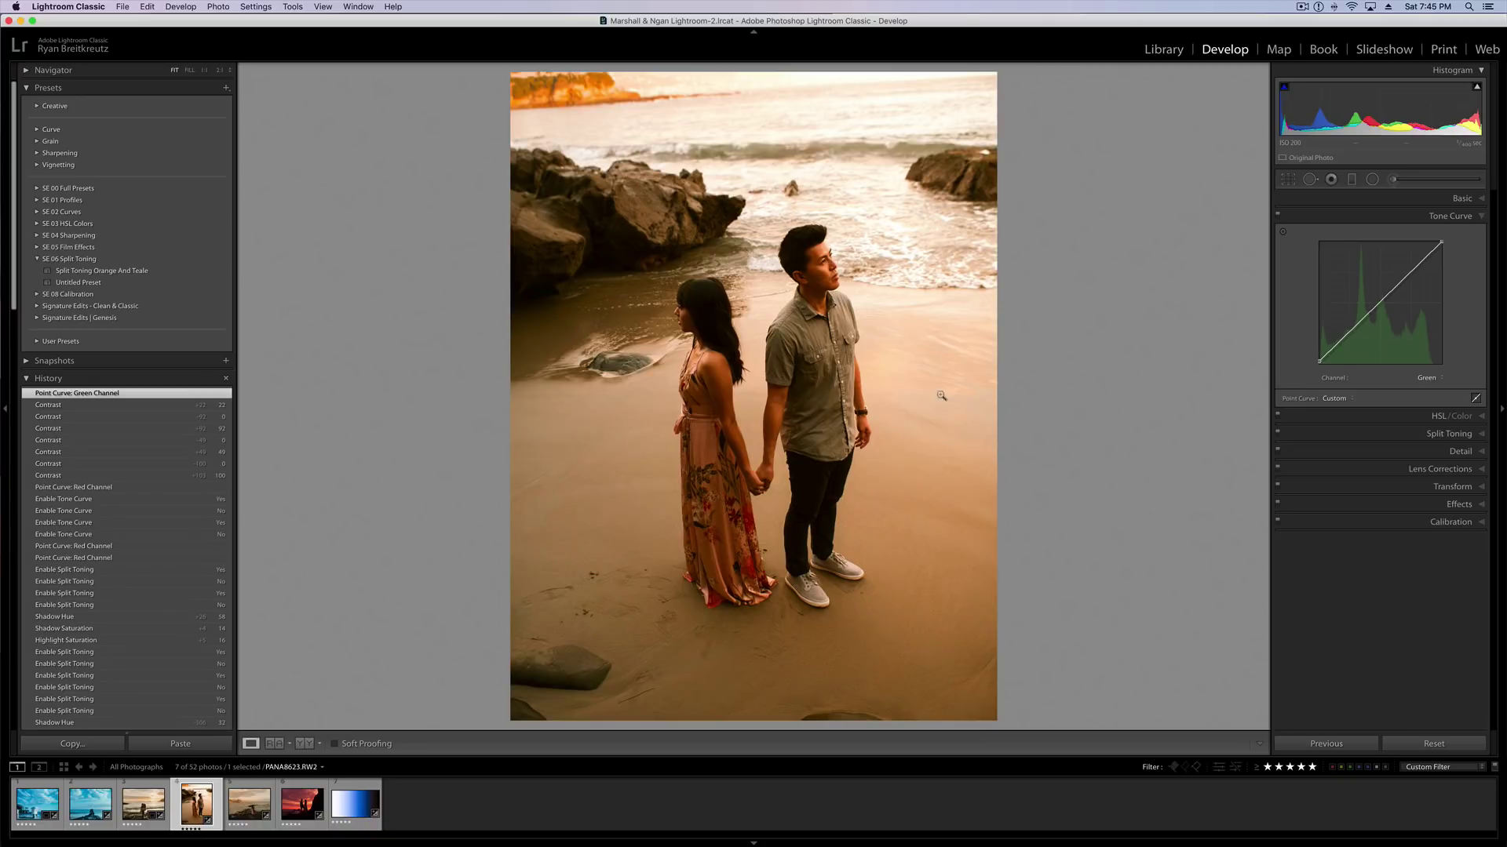
{"action": "left_click", "coordinate": [1277, 217]}
{"action": "left_click", "coordinate": [1276, 217]}
{"action": "left_click", "coordinate": [1277, 216]}
{"action": "left_click", "coordinate": [1277, 216]}
Step: Drag the Blue channel's black point right then partly back, and pull its white point inward
{"action": "left_click", "coordinate": [1433, 379]}
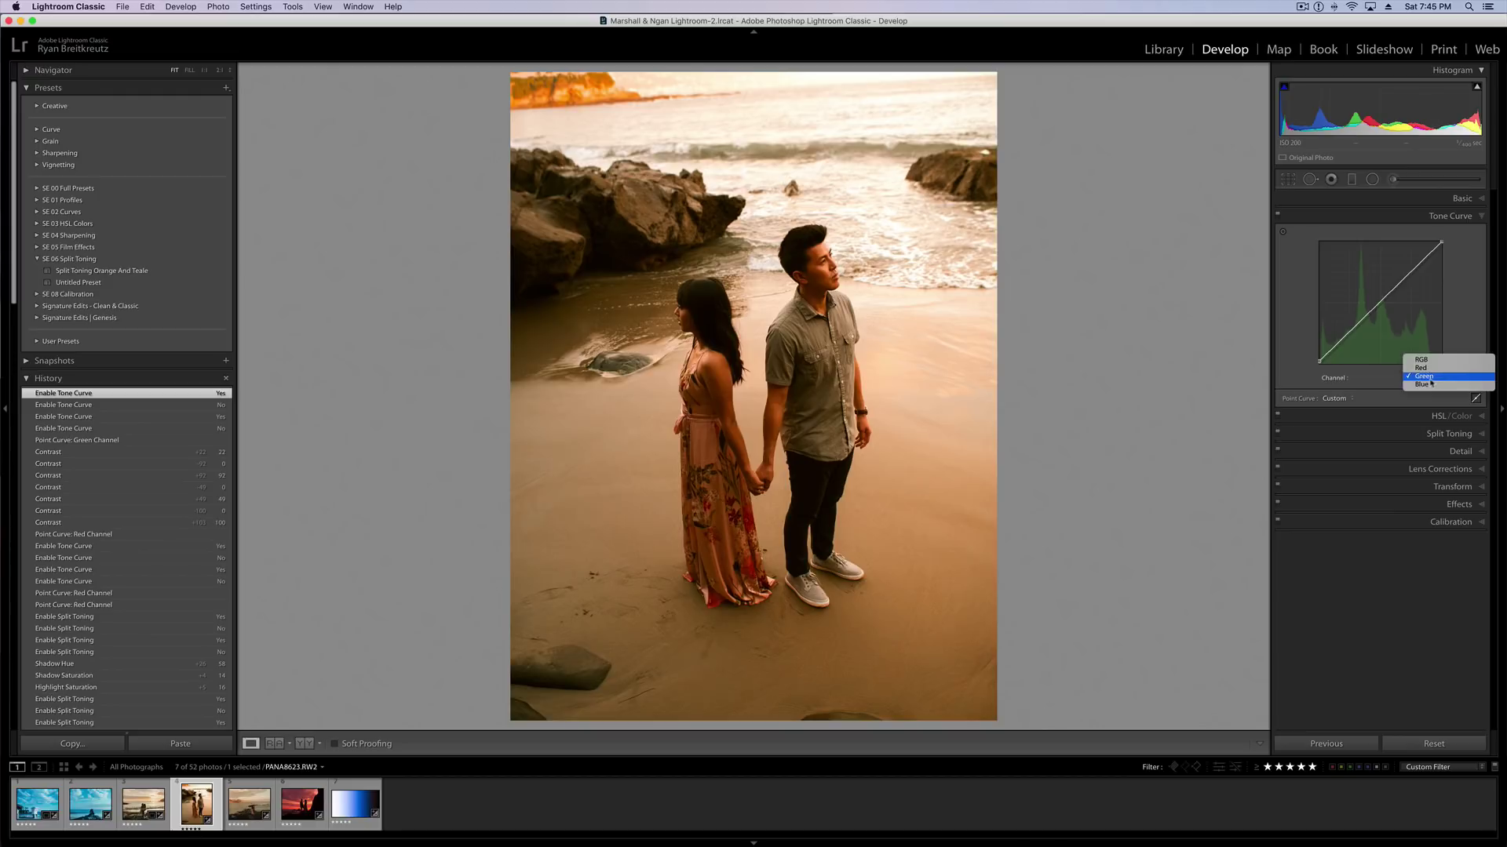
{"action": "left_click", "coordinate": [1440, 388]}
{"action": "left_click_drag", "start_coordinate": [1326, 363], "coordinate": [1444, 386]}
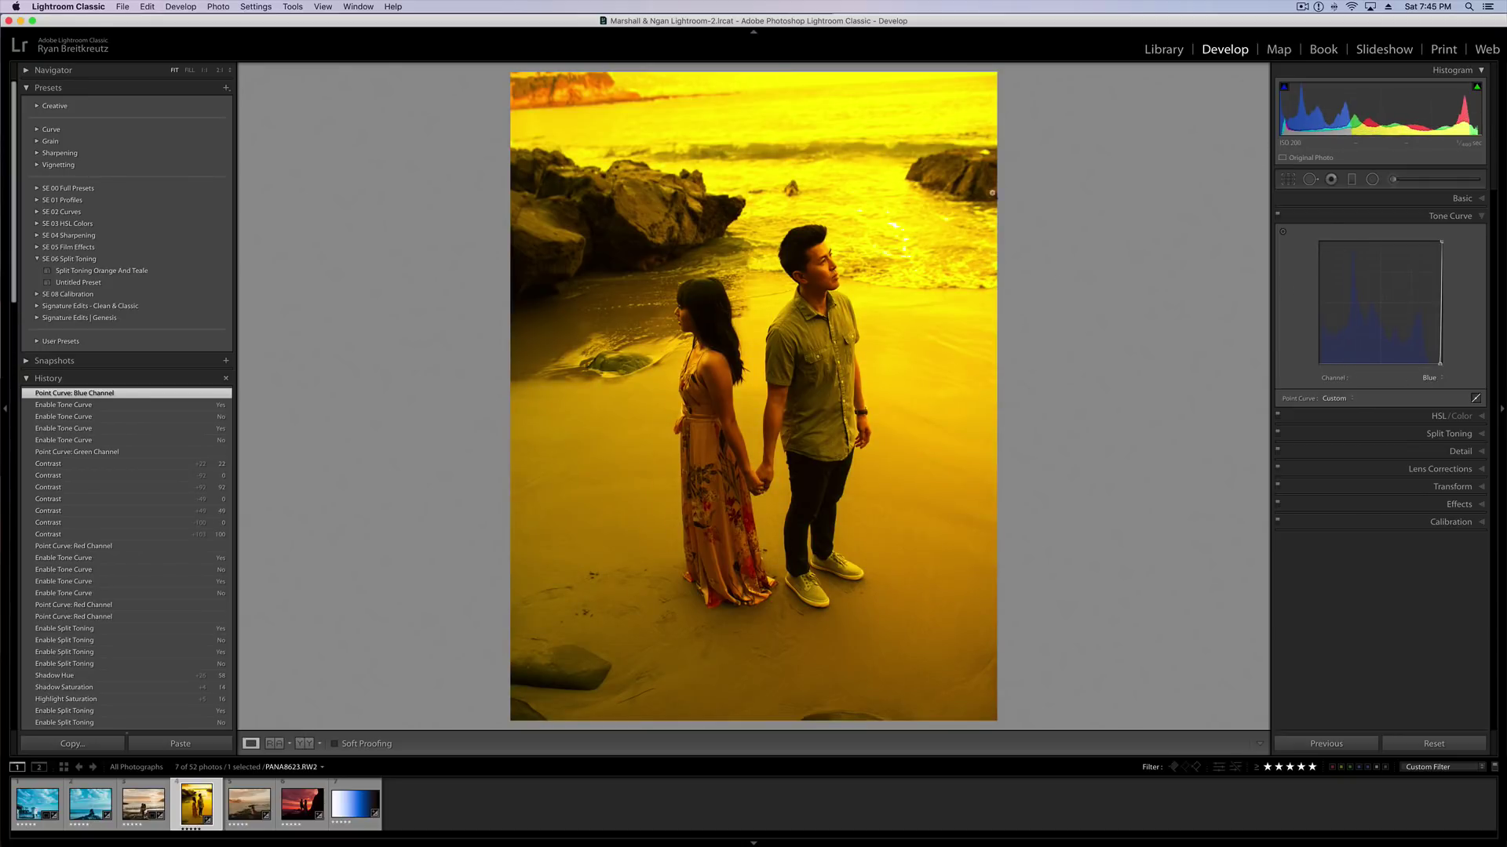
{"action": "left_click", "coordinate": [1429, 378]}
{"action": "left_click", "coordinate": [1428, 377]}
{"action": "left_click", "coordinate": [1278, 214]}
{"action": "left_click", "coordinate": [1277, 214]}
{"action": "left_click_drag", "start_coordinate": [1439, 361], "coordinate": [1339, 393]}
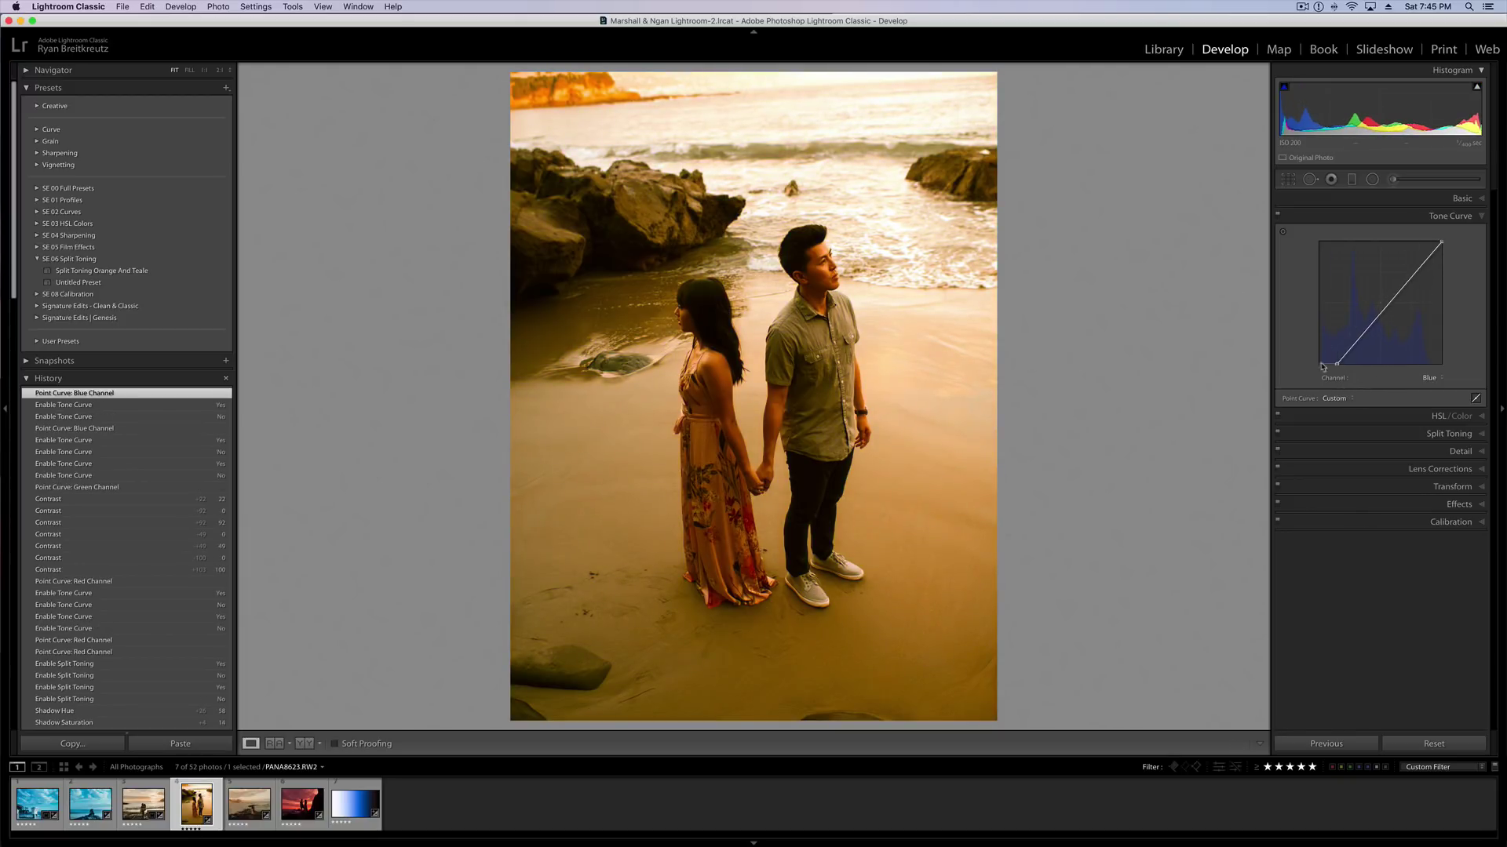
{"action": "left_click_drag", "start_coordinate": [1440, 243], "coordinate": [1413, 241]}
Step: Lower the Green channel's white point for a magenta cast, comparing the curve on and off
{"action": "left_click", "coordinate": [1429, 378]}
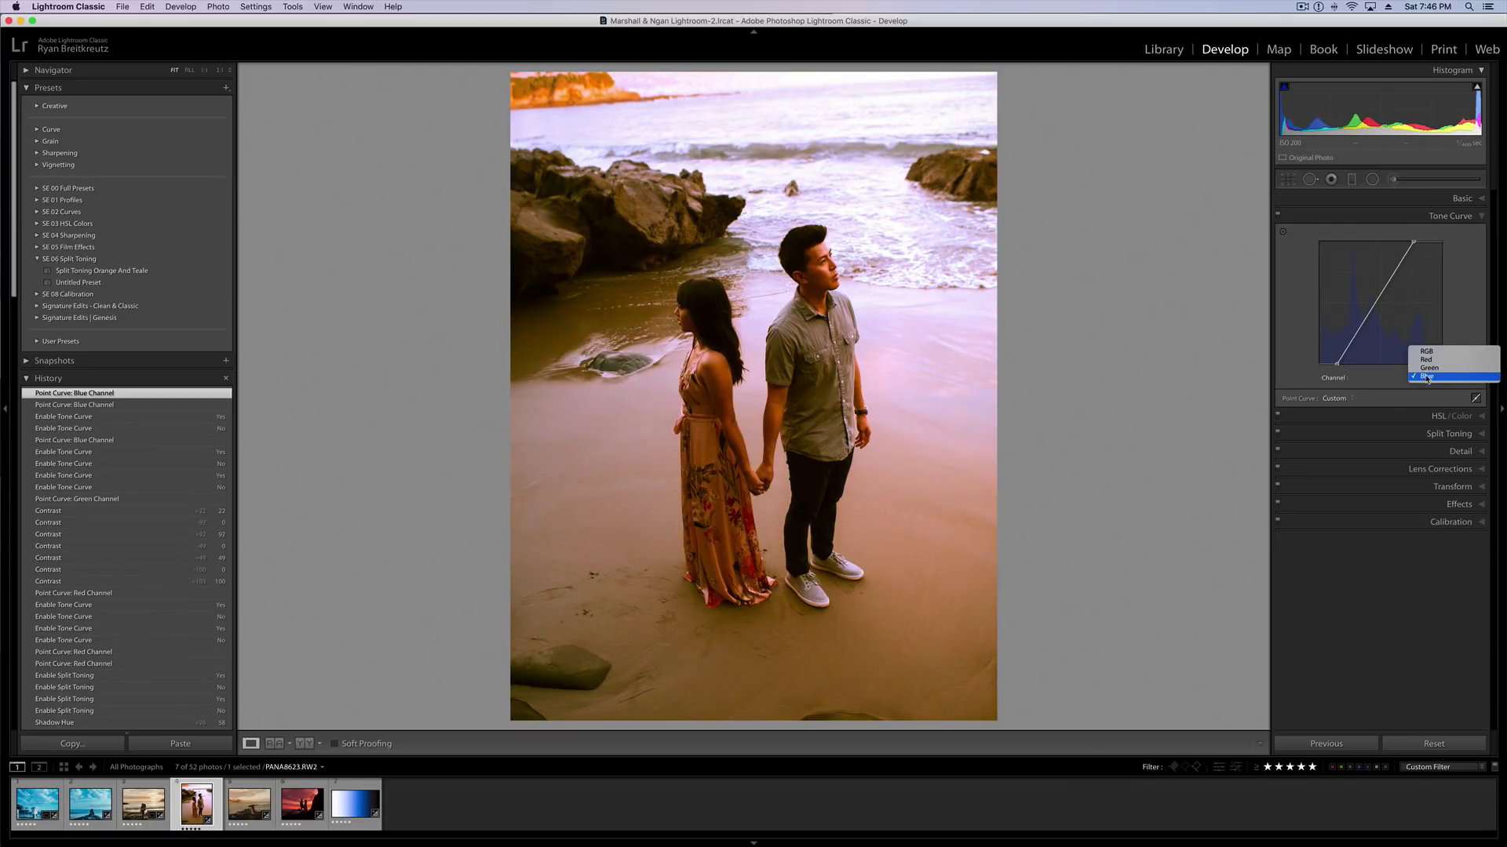
{"action": "left_click", "coordinate": [1433, 370]}
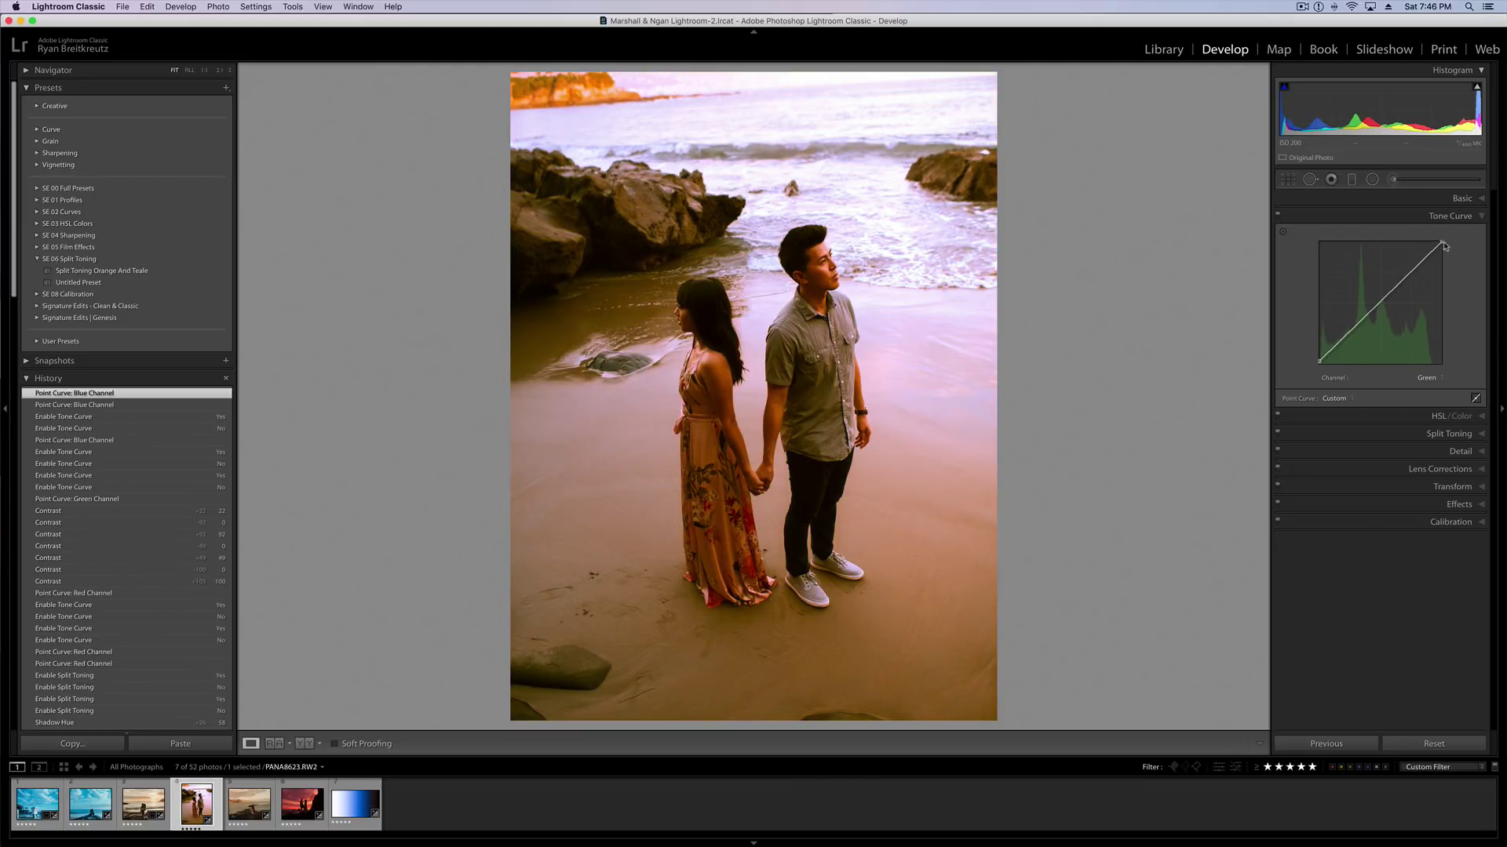
{"action": "left_click_drag", "start_coordinate": [1442, 245], "coordinate": [1442, 252]}
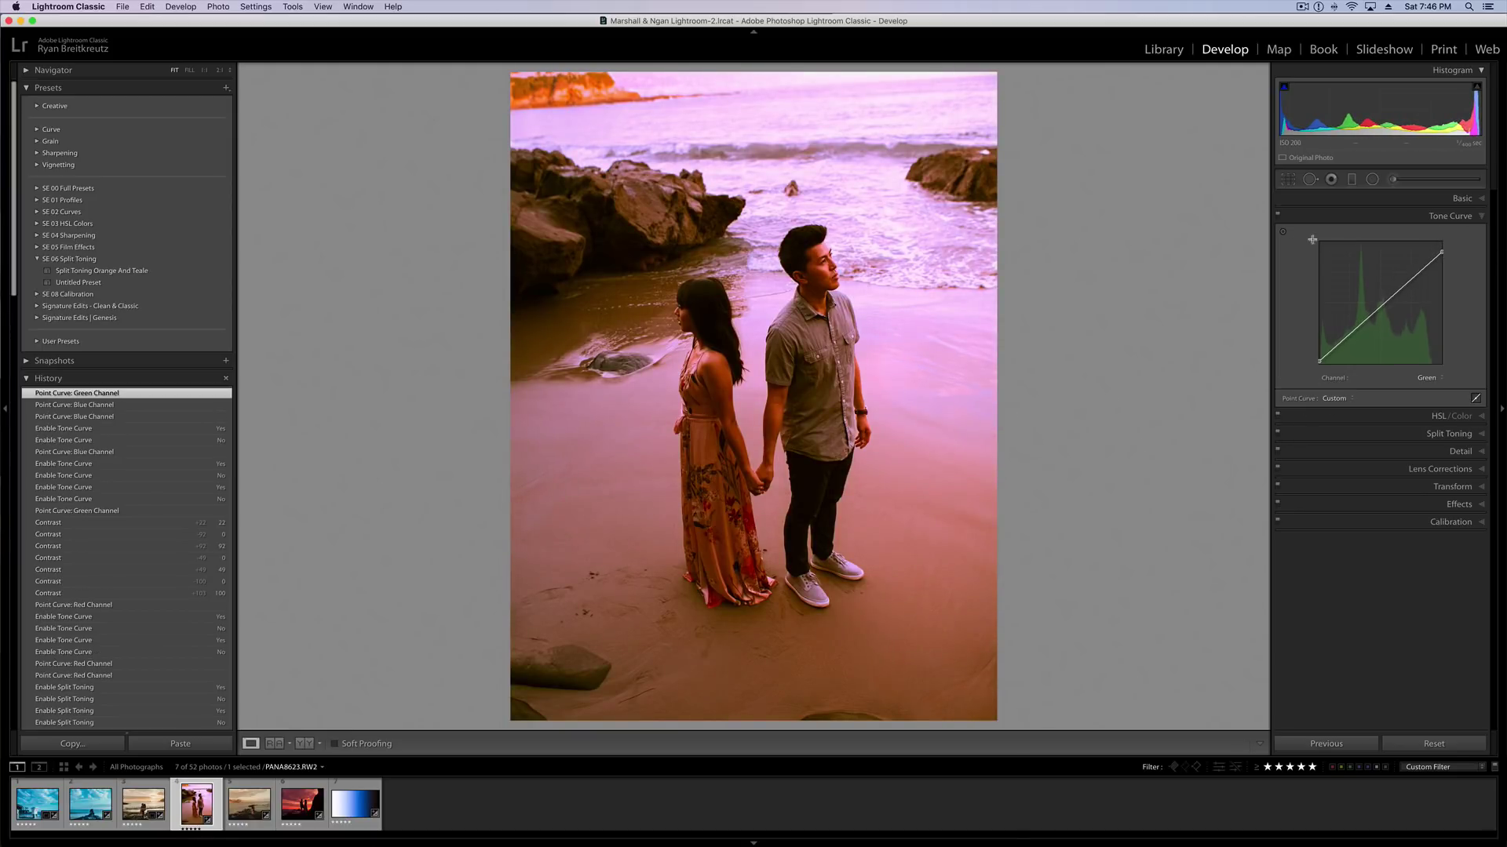
{"action": "left_click", "coordinate": [1279, 220]}
{"action": "left_click", "coordinate": [1279, 220]}
{"action": "left_click", "coordinate": [1279, 220]}
{"action": "left_click", "coordinate": [1279, 221]}
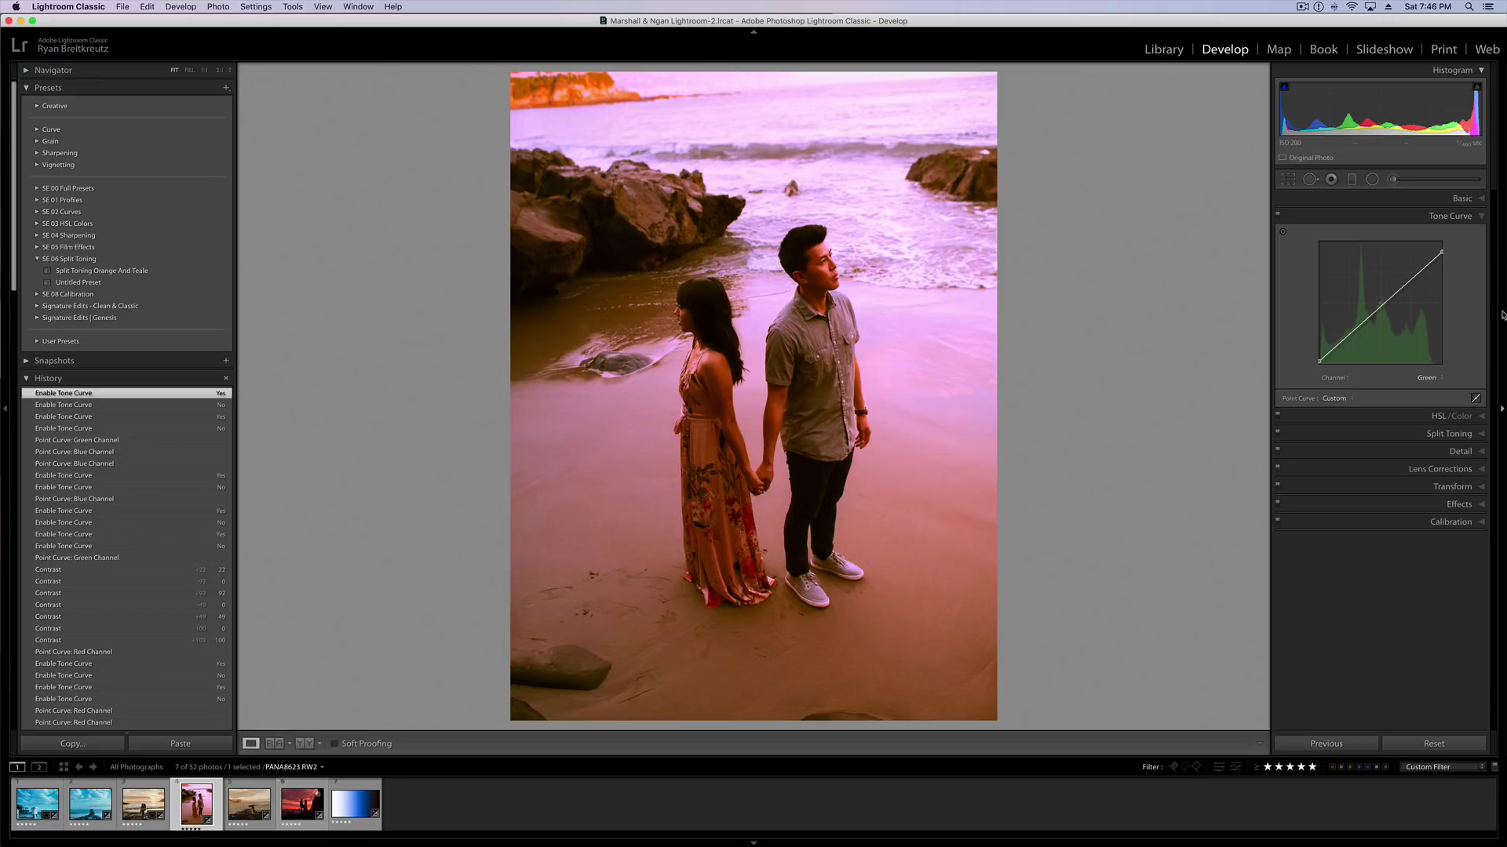
Step: Generate an Analogous palette on Adobe Color's wheel, then stretch Lightroom back to full screen
{"action": "key", "text": "ctrl+alt+Left"}
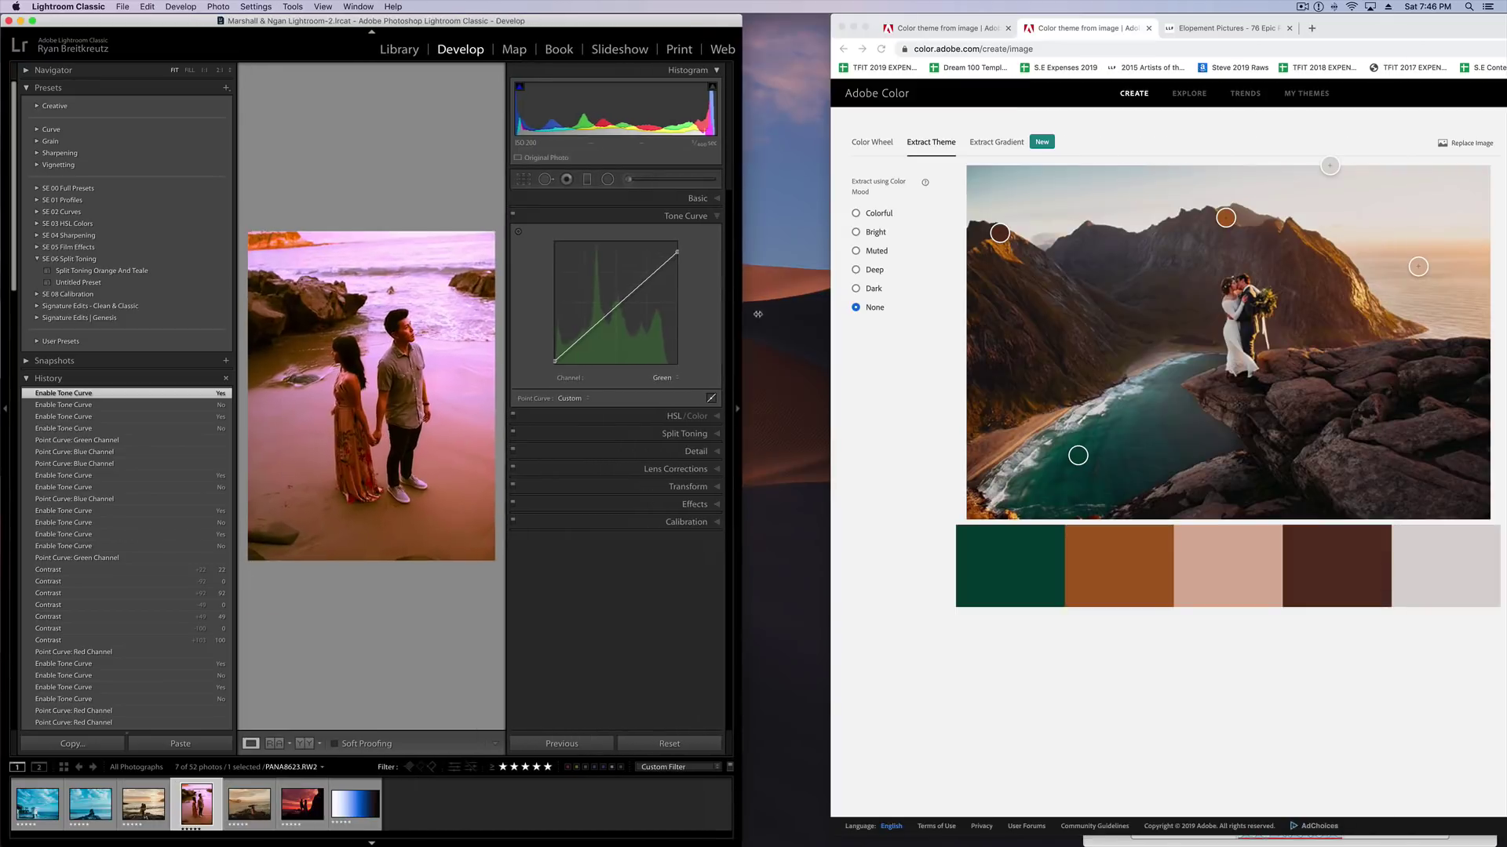
{"action": "left_click", "coordinate": [869, 145]}
{"action": "left_click", "coordinate": [869, 144]}
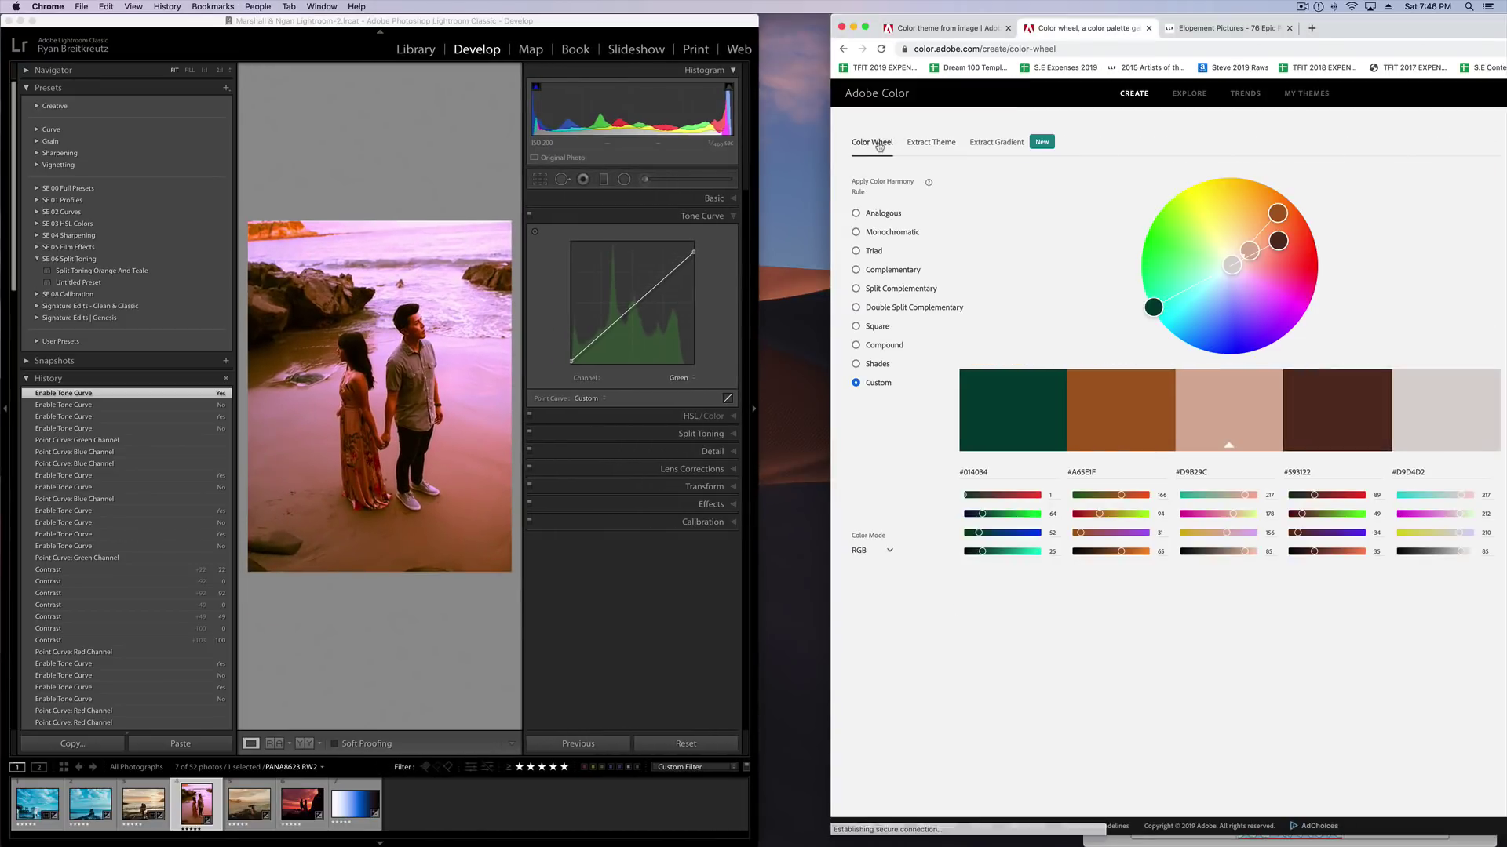
{"action": "left_click", "coordinate": [857, 214]}
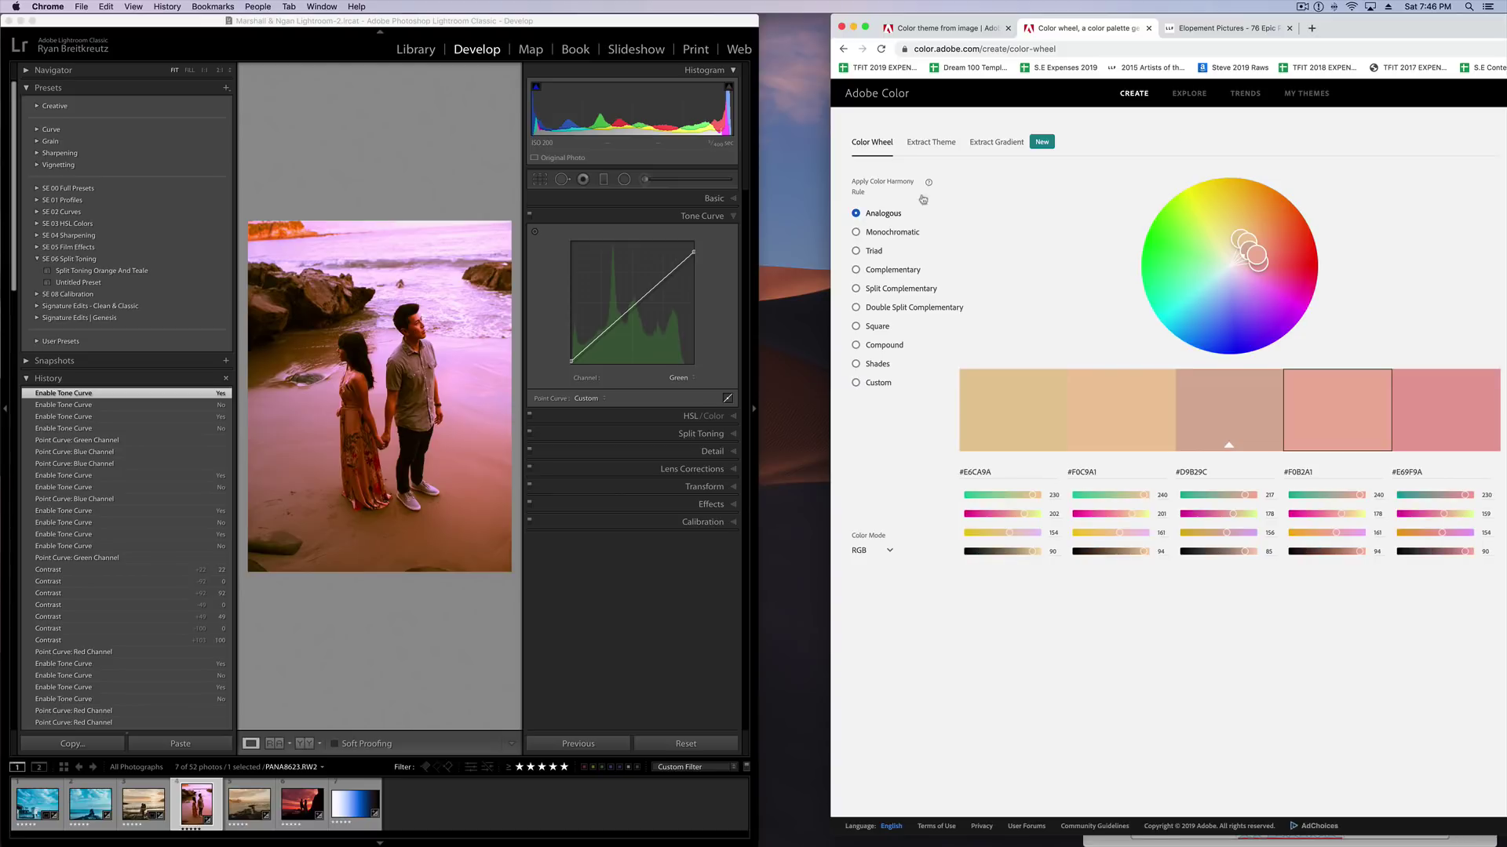
{"action": "double_click", "coordinate": [1381, 33]}
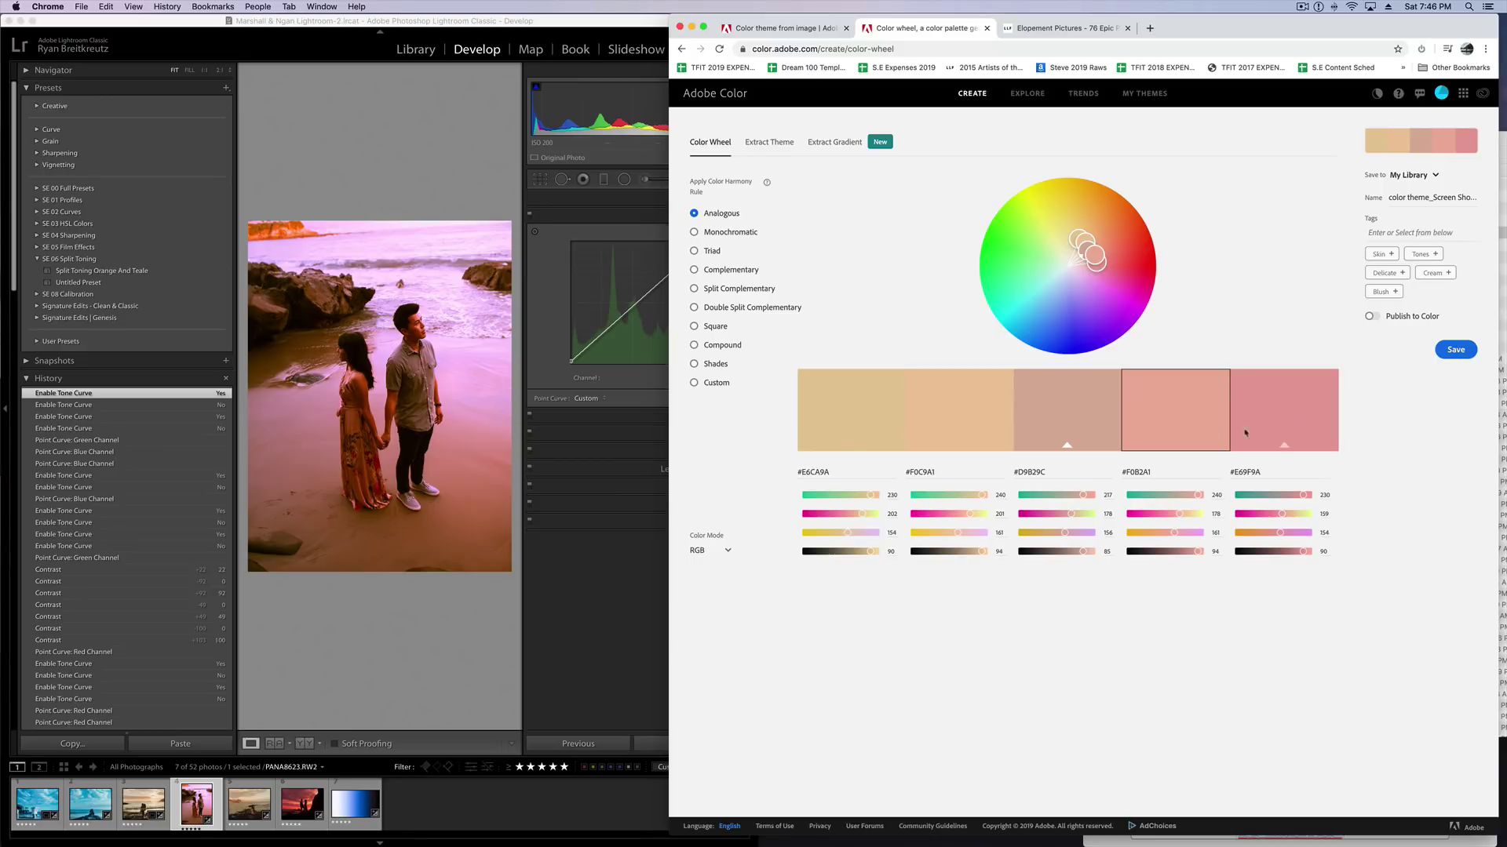
{"action": "left_click", "coordinate": [516, 593]}
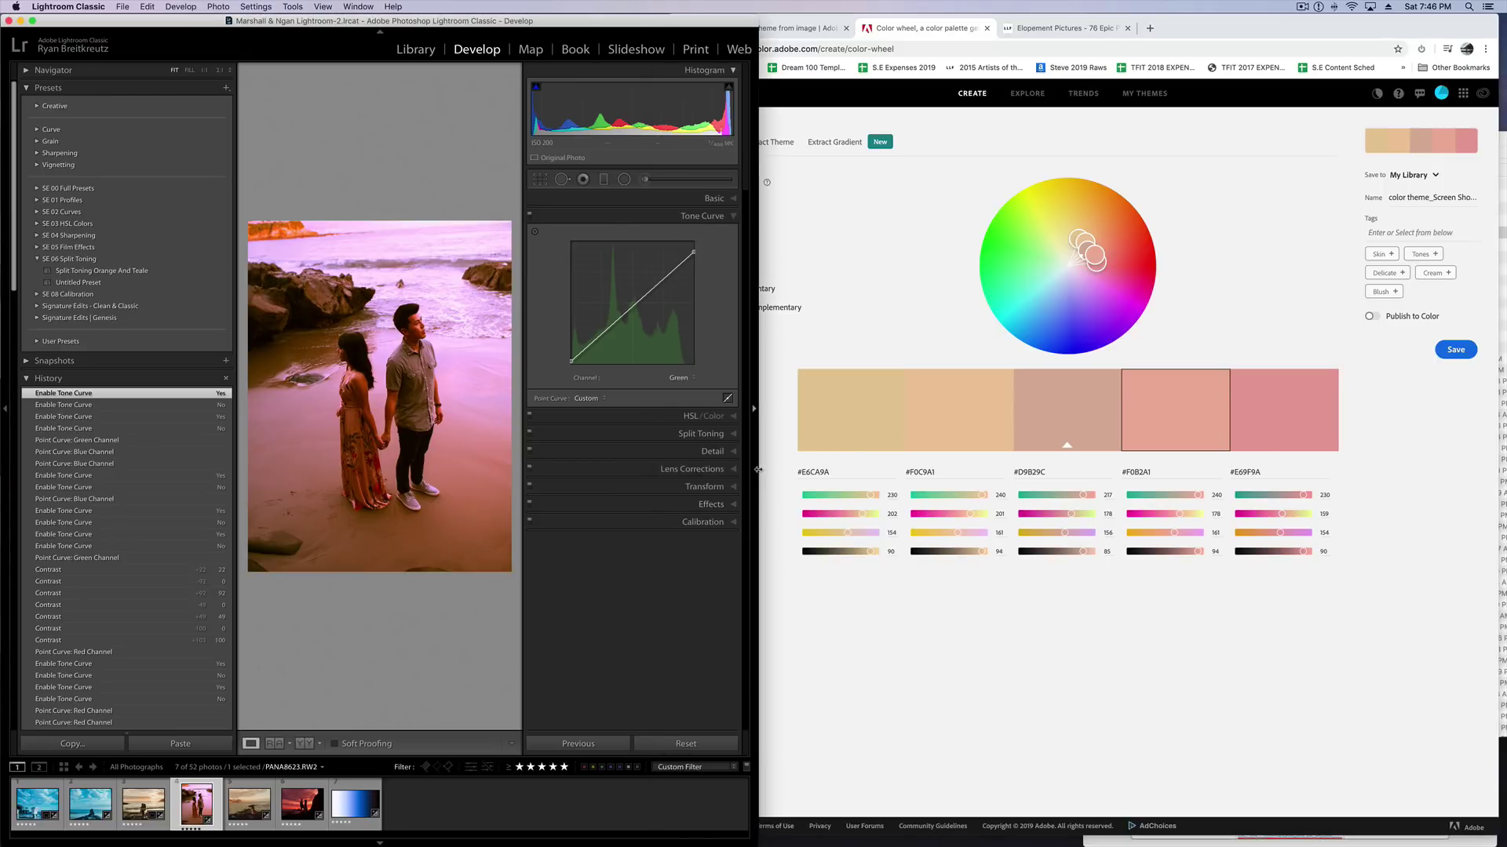
{"action": "left_click_drag", "start_coordinate": [758, 469], "coordinate": [1502, 469]}
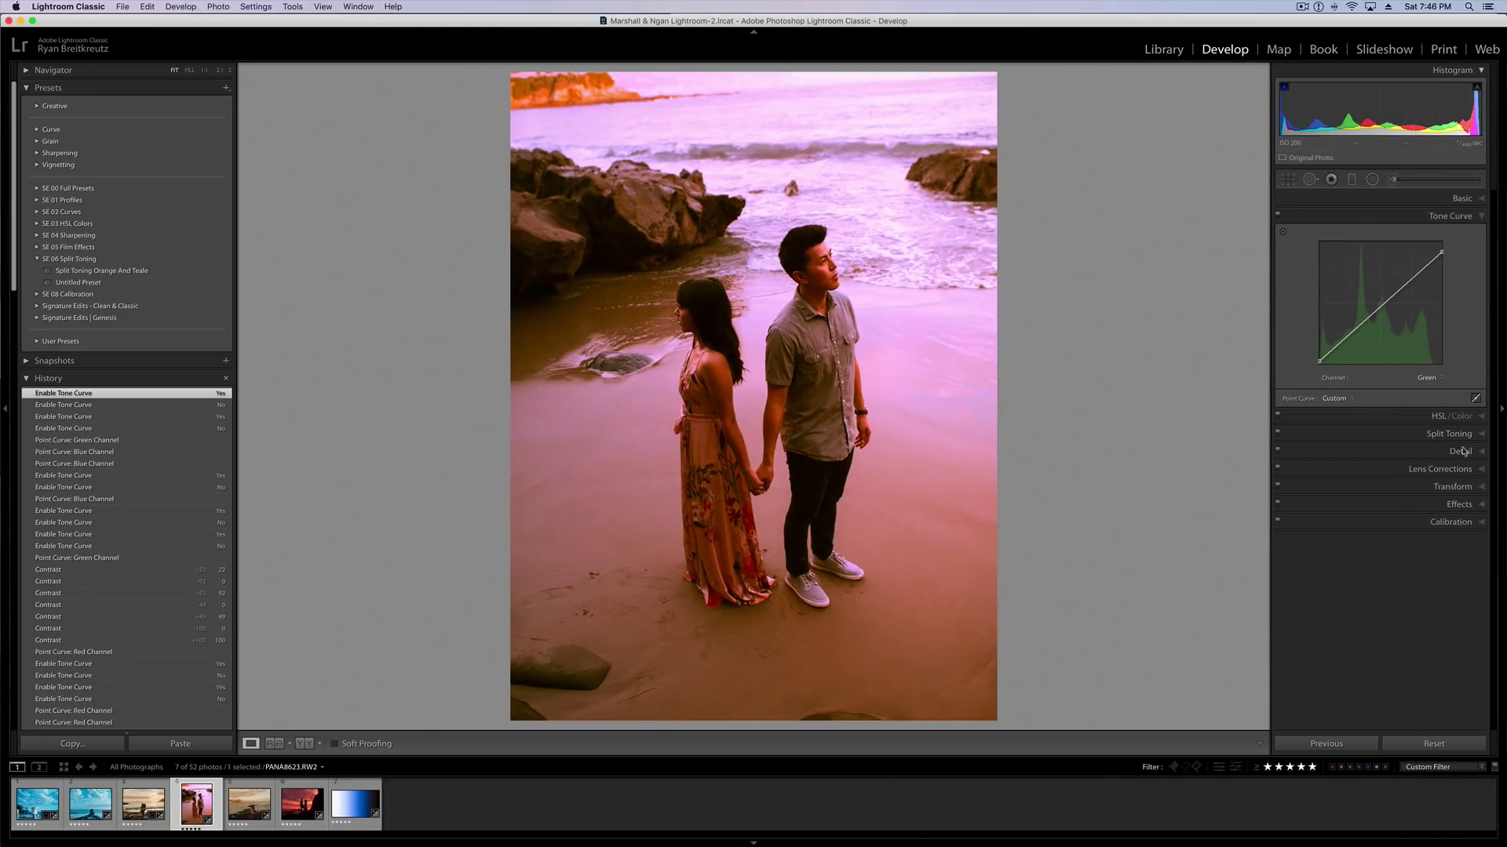
Step: In HSL, desaturate the blues to -72 and shift the Aqua hue to -61
{"action": "left_click", "coordinate": [1438, 416]}
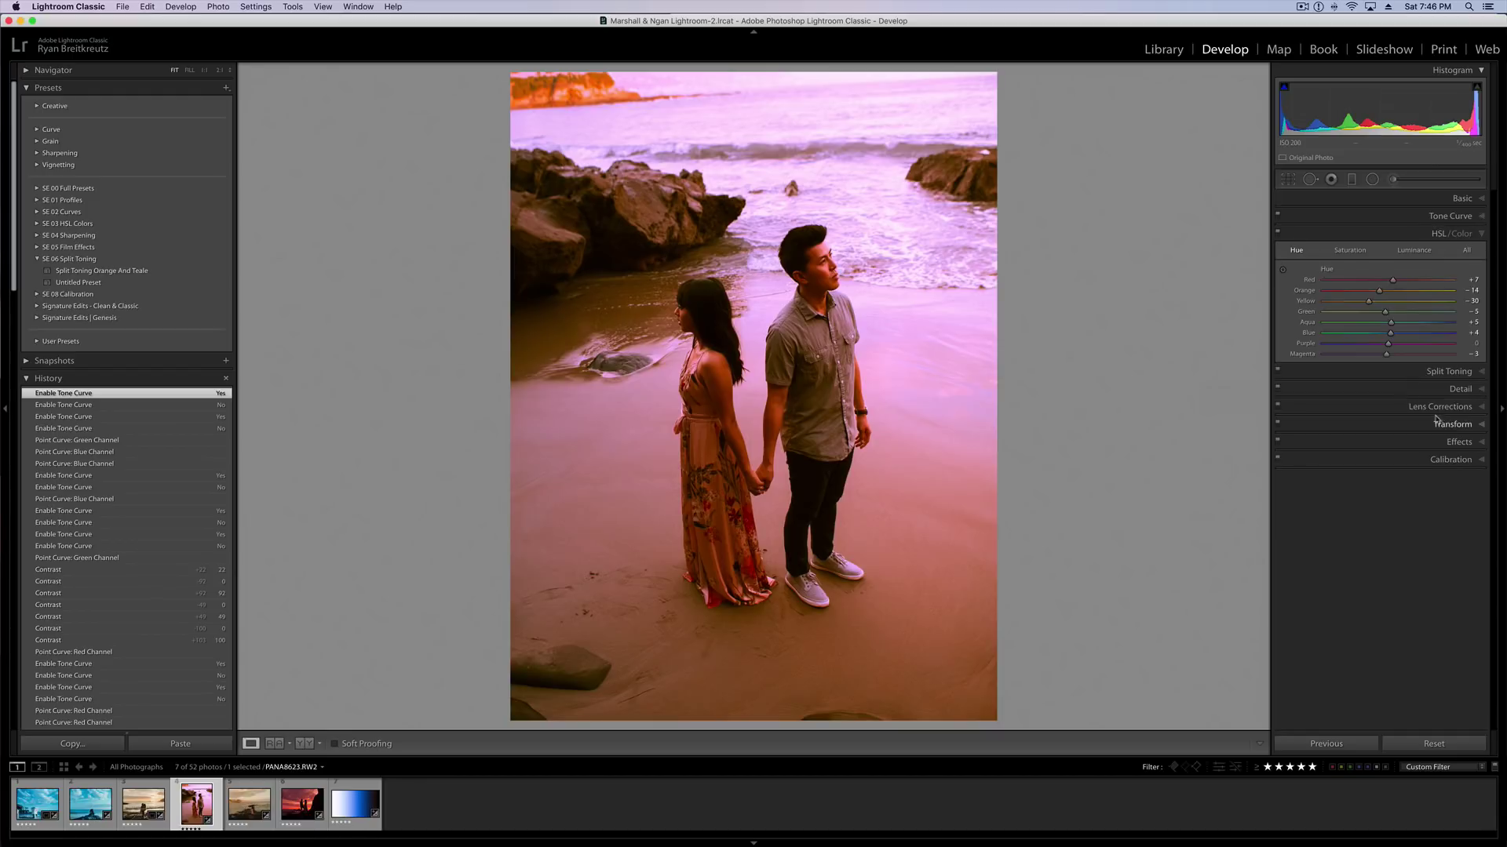
{"action": "left_click", "coordinate": [1358, 255]}
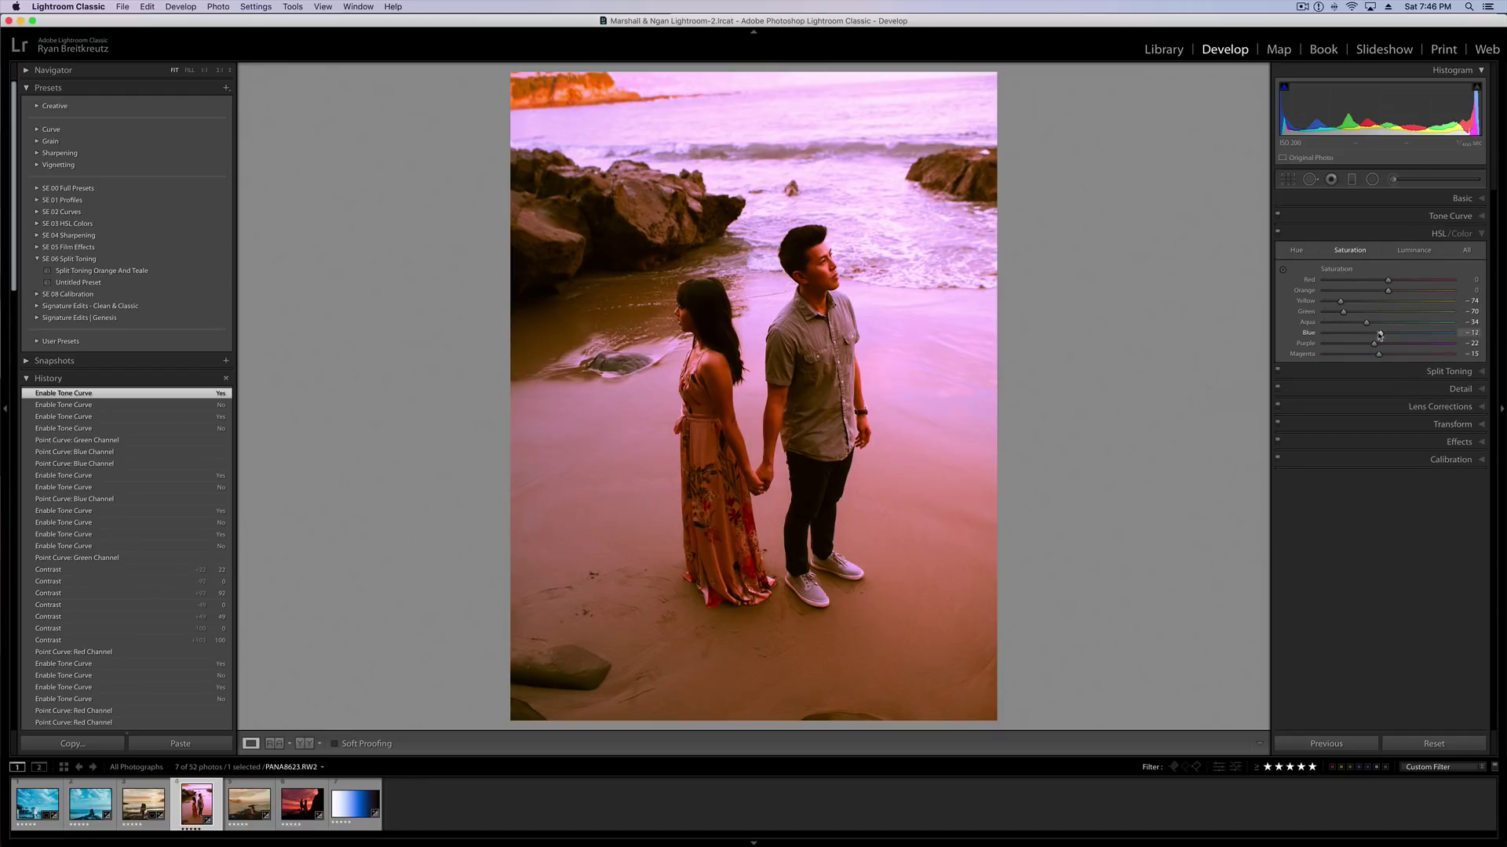
{"action": "left_click_drag", "start_coordinate": [1378, 335], "coordinate": [1346, 328]}
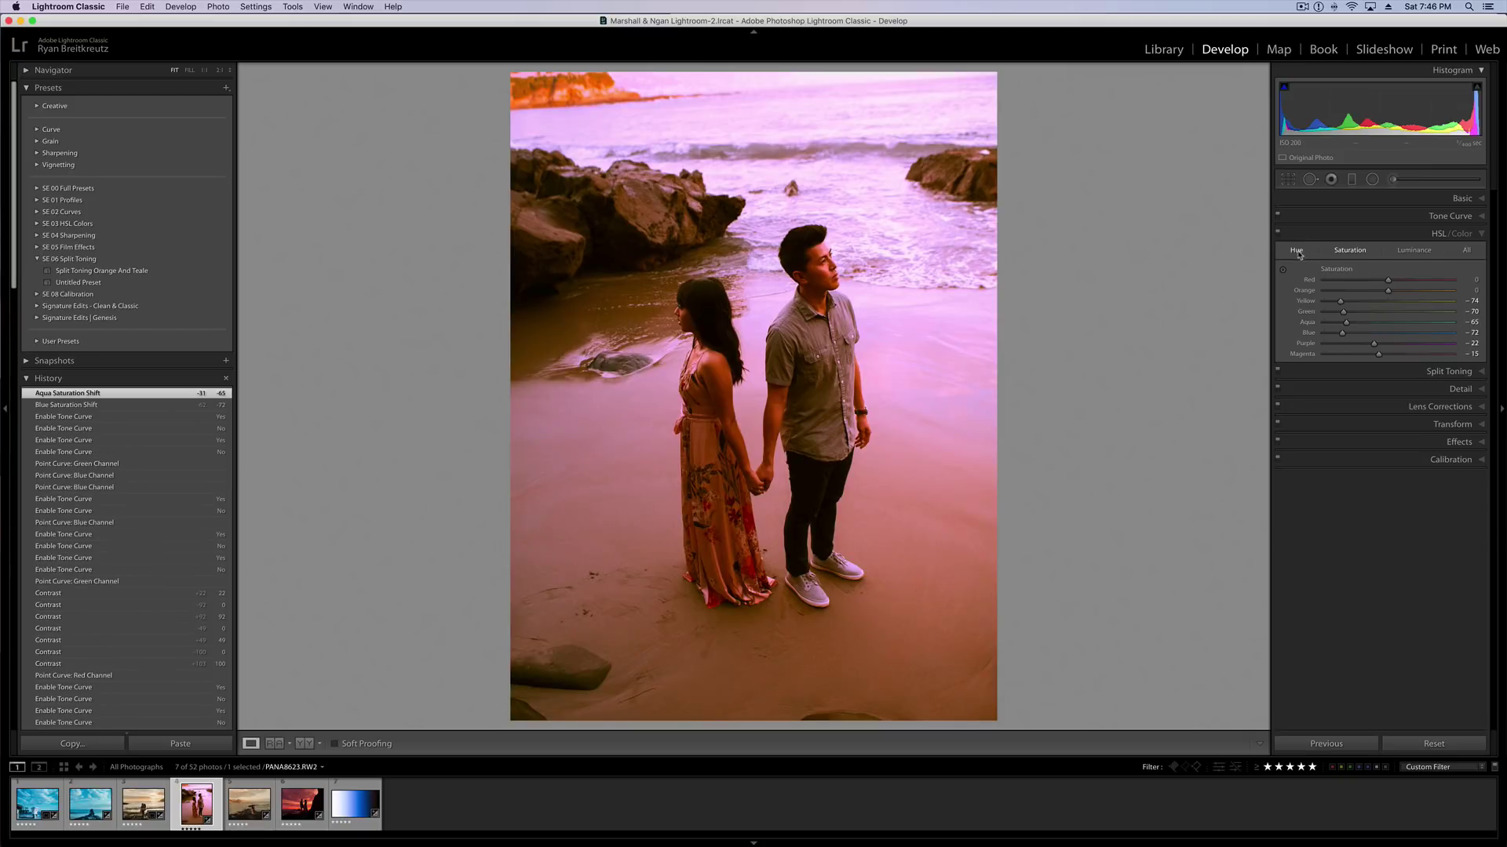
{"action": "left_click", "coordinate": [1296, 250]}
{"action": "mouse_move", "coordinate": [1345, 322]}
{"action": "left_mouse_down"}
{"action": "mouse_move", "coordinate": [1345, 336]}
{"action": "mouse_move", "coordinate": [1348, 315]}
{"action": "left_mouse_up"}
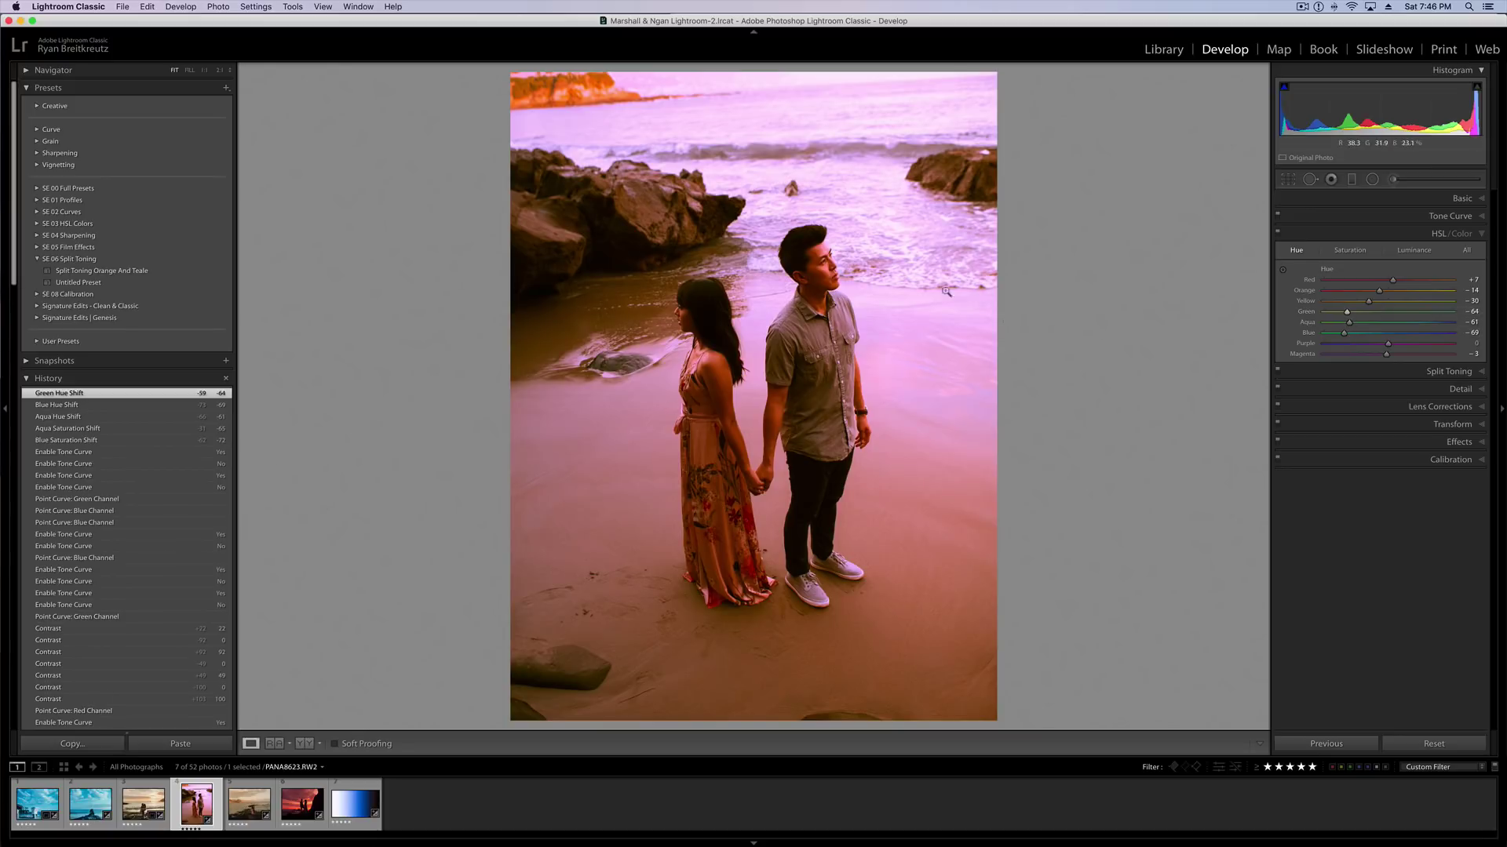
Step: Toggle the HSL adjustments off and on to compare, then collapse the panel
{"action": "left_click", "coordinate": [1278, 235]}
{"action": "left_click", "coordinate": [1279, 235]}
{"action": "left_click", "coordinate": [1279, 234]}
{"action": "left_click", "coordinate": [1279, 235]}
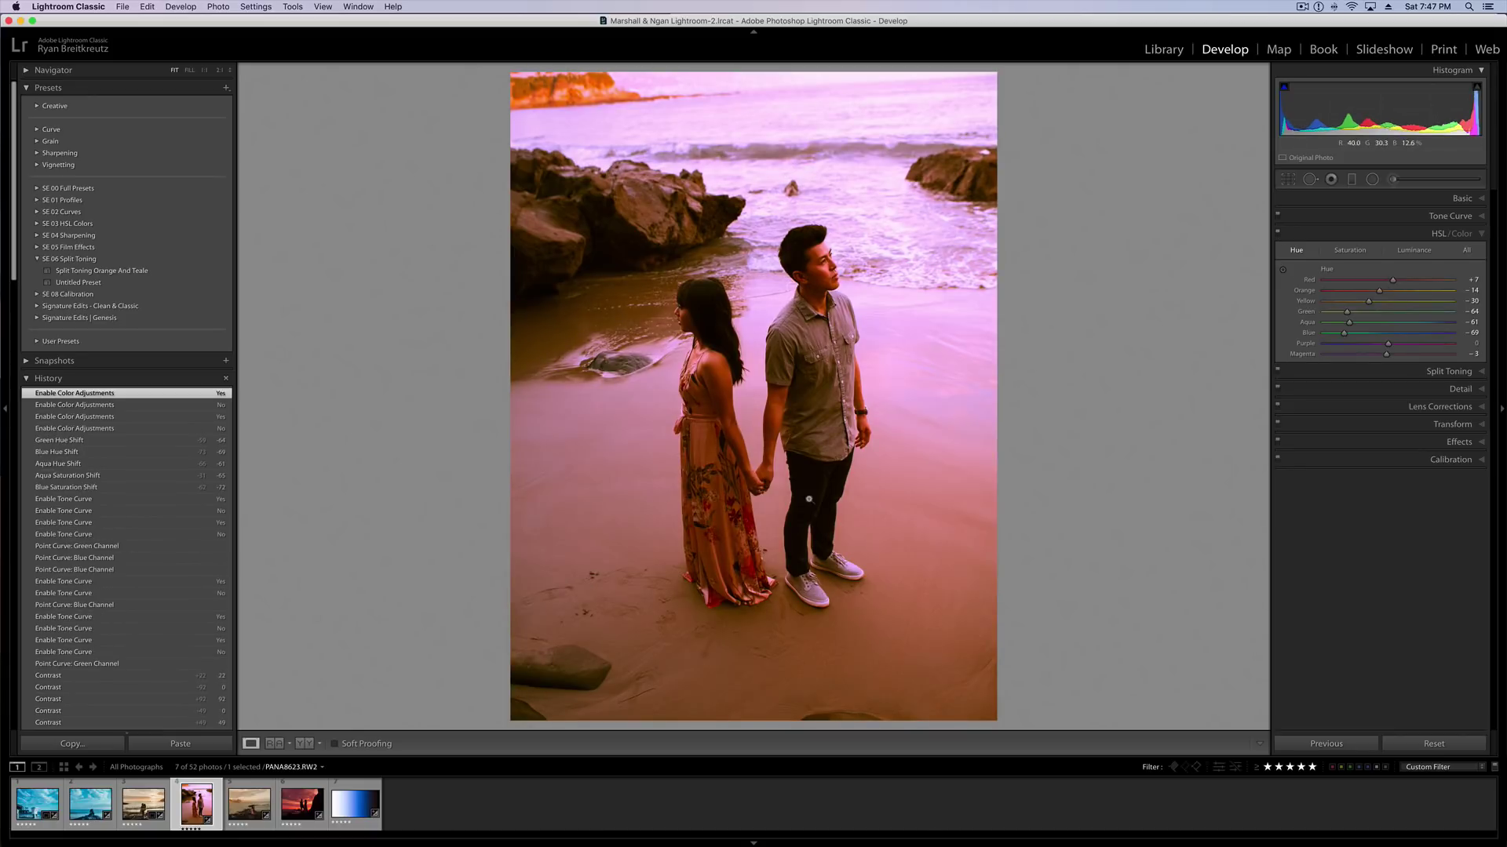
{"action": "left_click", "coordinate": [1480, 233]}
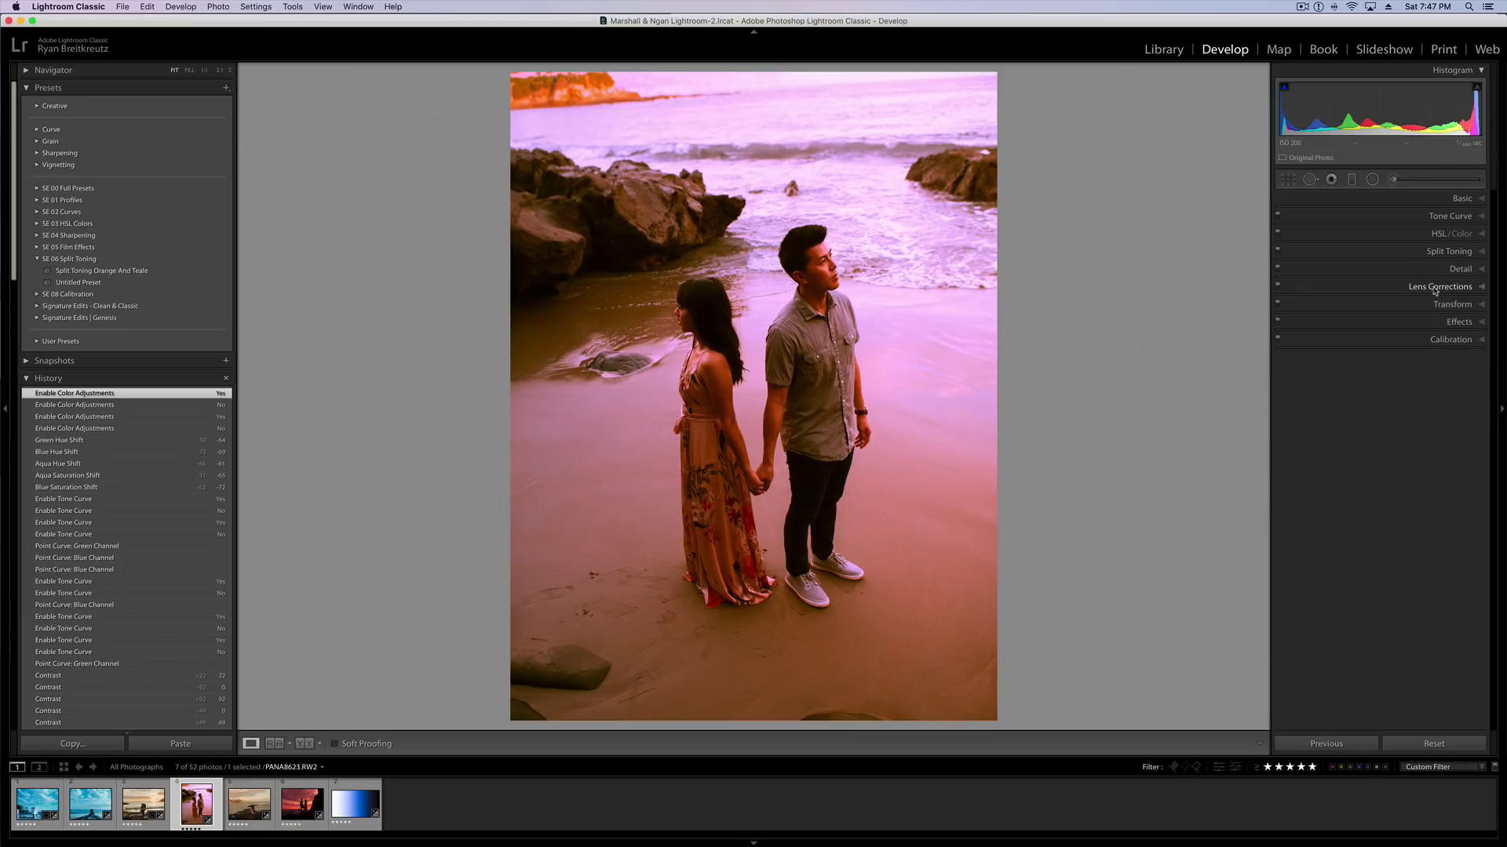
Step: In Calibration, push shadows tint toward magenta, set Green Primary saturation +73, lower Blue Primary hue
{"action": "left_click", "coordinate": [1446, 340]}
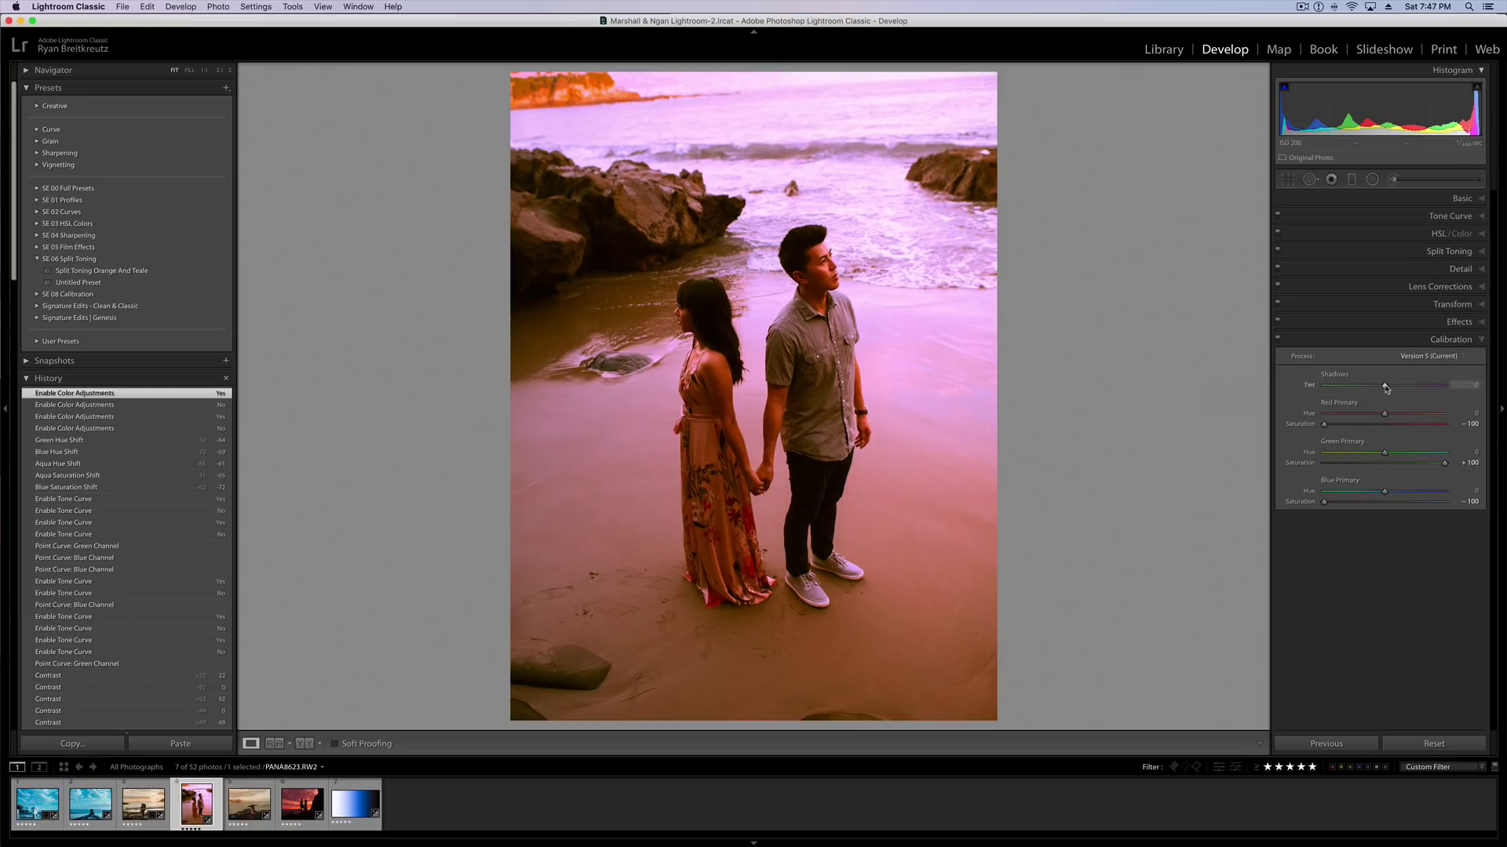
{"action": "left_click_drag", "start_coordinate": [1384, 385], "coordinate": [1367, 418]}
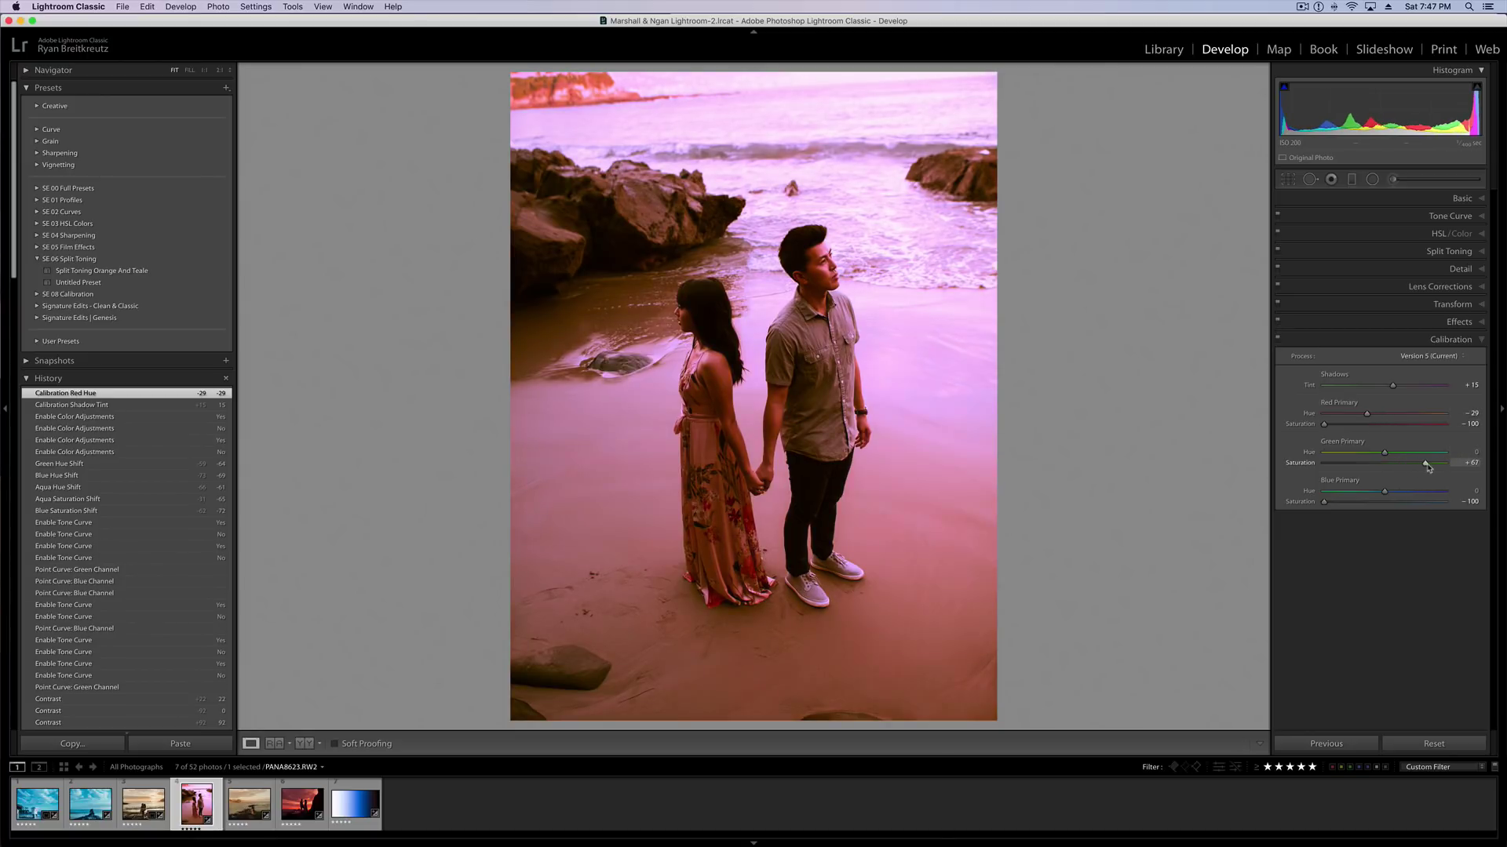
{"action": "left_click", "coordinate": [1429, 463]}
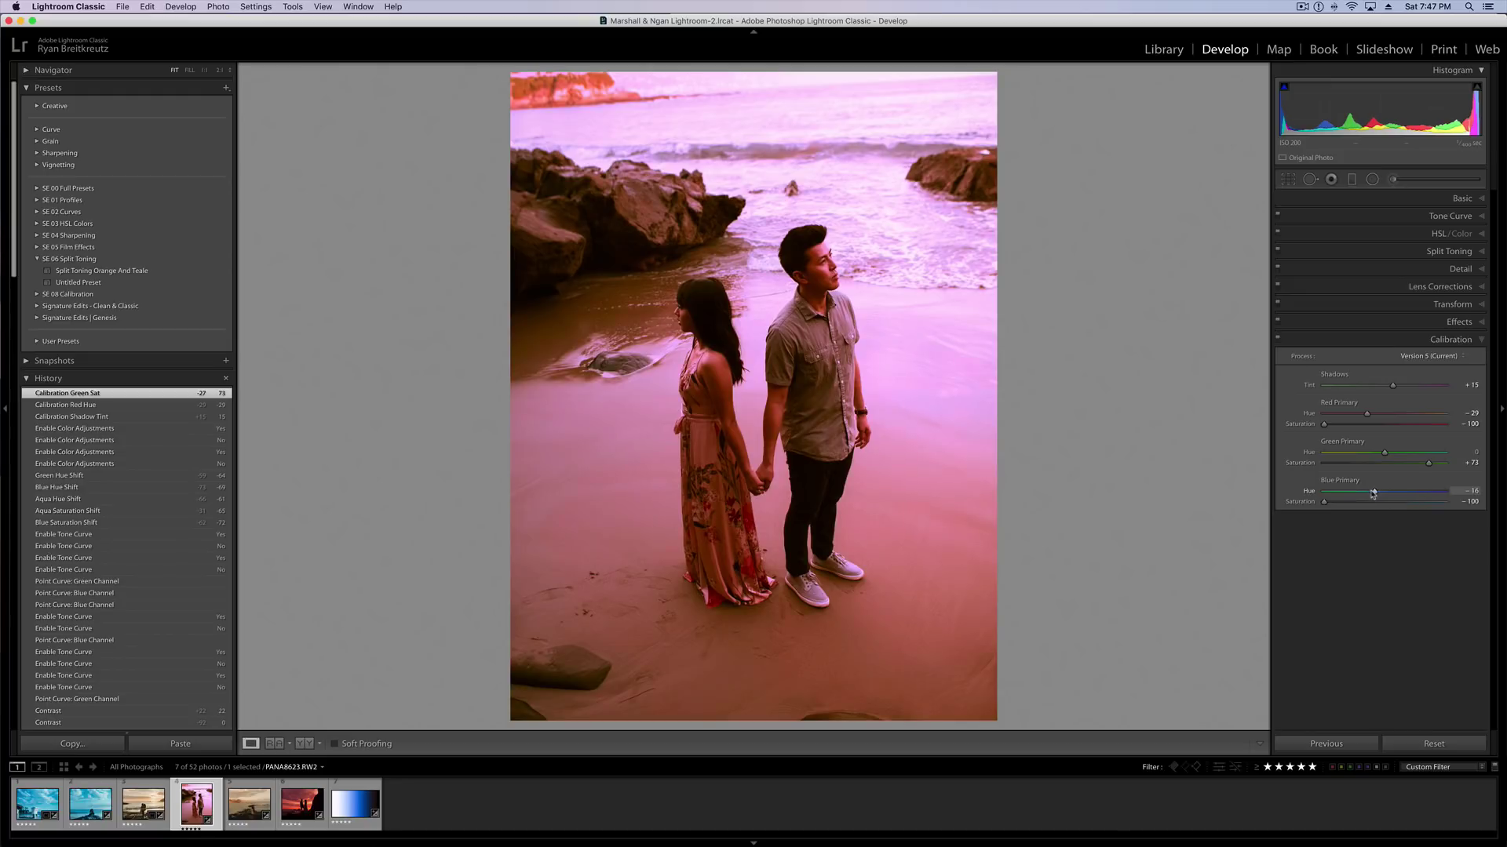
{"action": "left_click_drag", "start_coordinate": [1372, 494], "coordinate": [1357, 493]}
Step: Apply the RESET ALL preset and undo it
{"action": "left_click", "coordinate": [68, 188]}
{"action": "left_click", "coordinate": [86, 201]}
{"action": "key", "text": "super+z"}
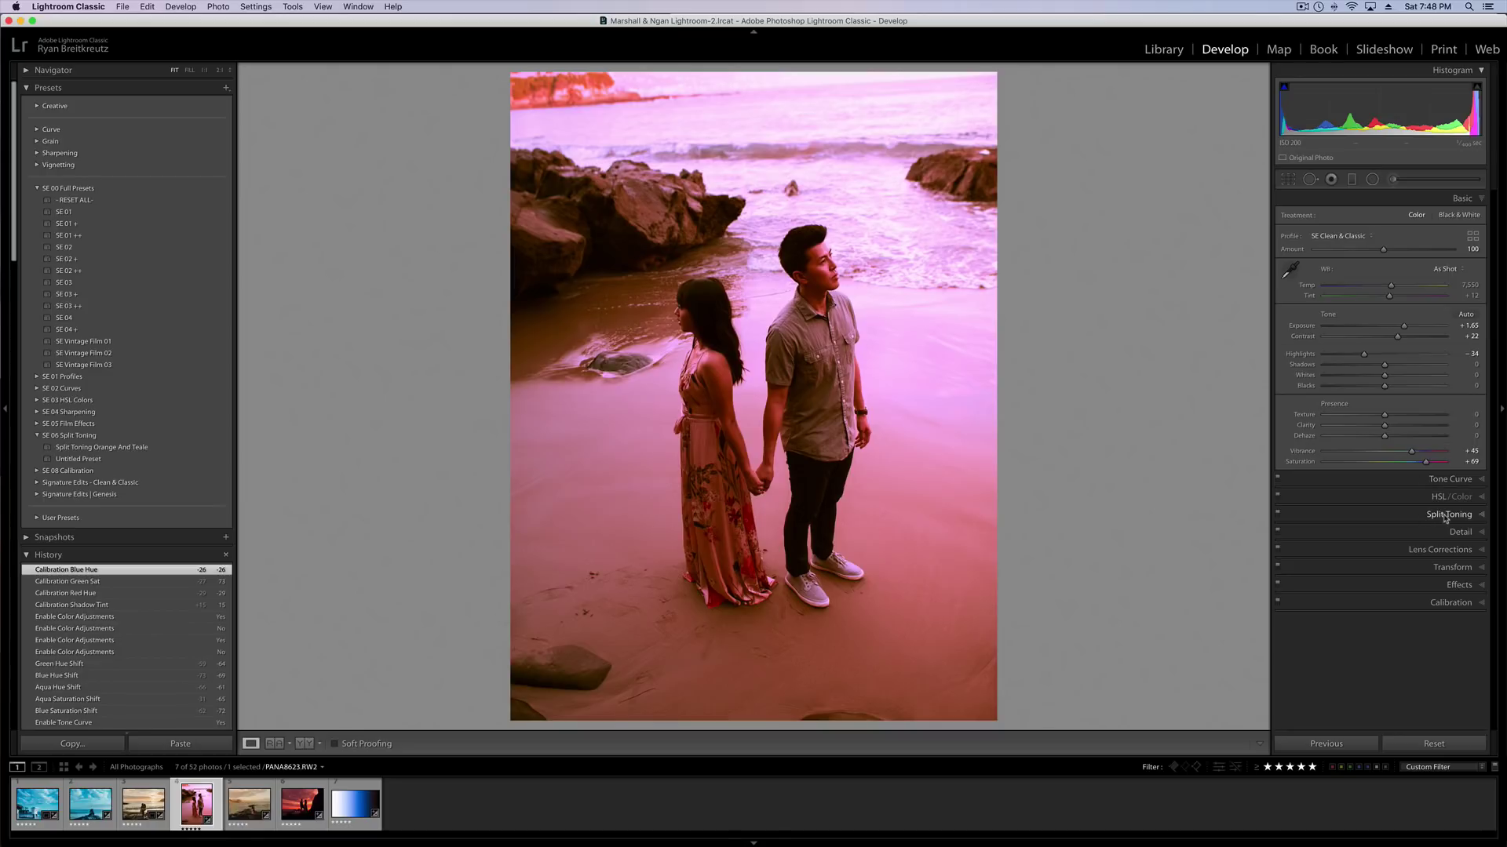
Step: Open Split Toning and toggle it off and on to compare, leaving it enabled
{"action": "left_click", "coordinate": [1404, 514]}
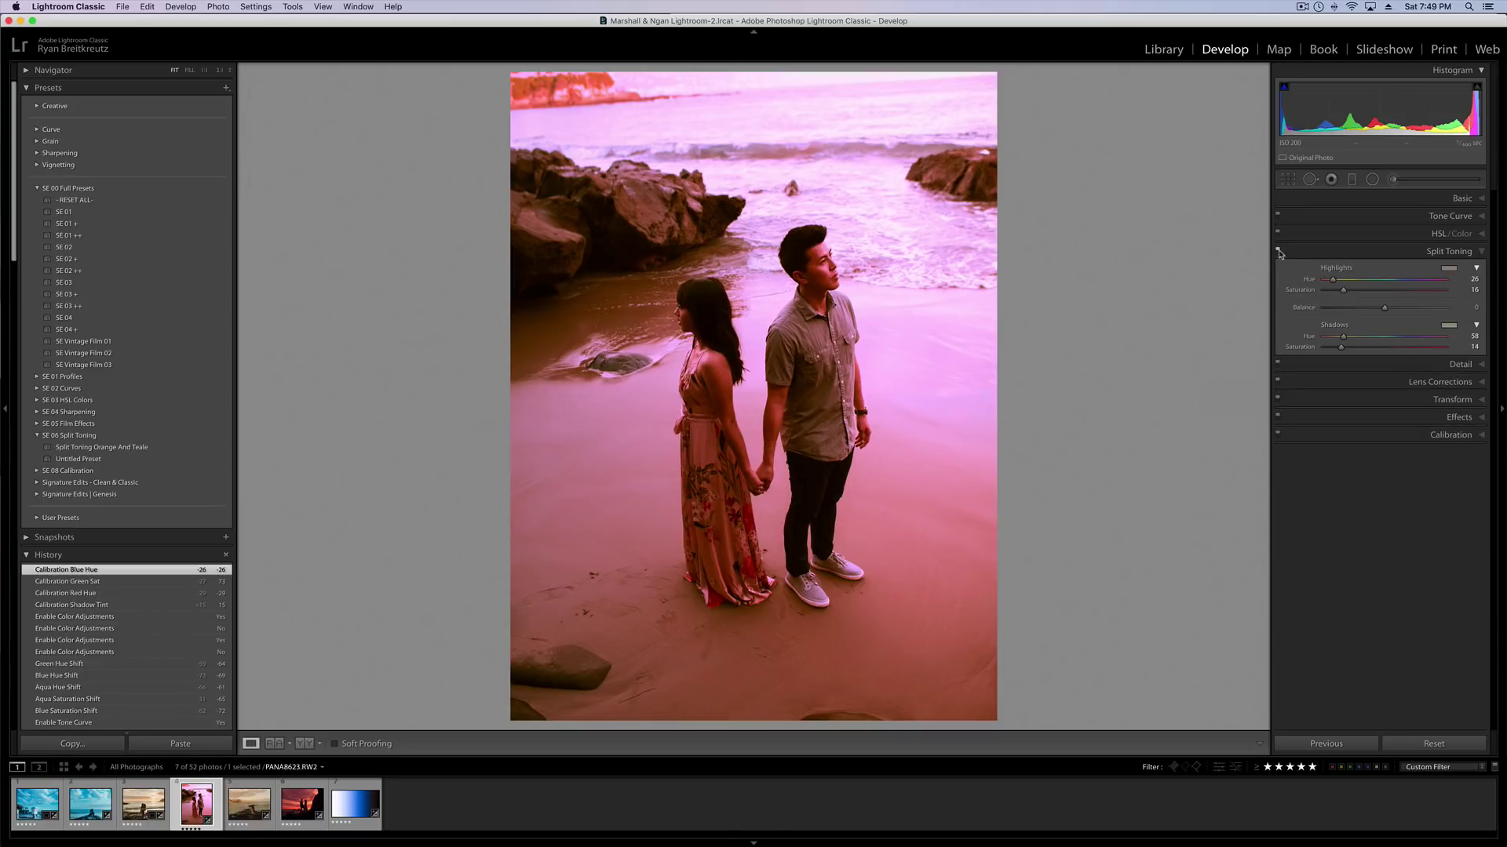
{"action": "left_click", "coordinate": [1278, 251]}
{"action": "left_click", "coordinate": [1278, 251]}
{"action": "left_click", "coordinate": [1279, 252]}
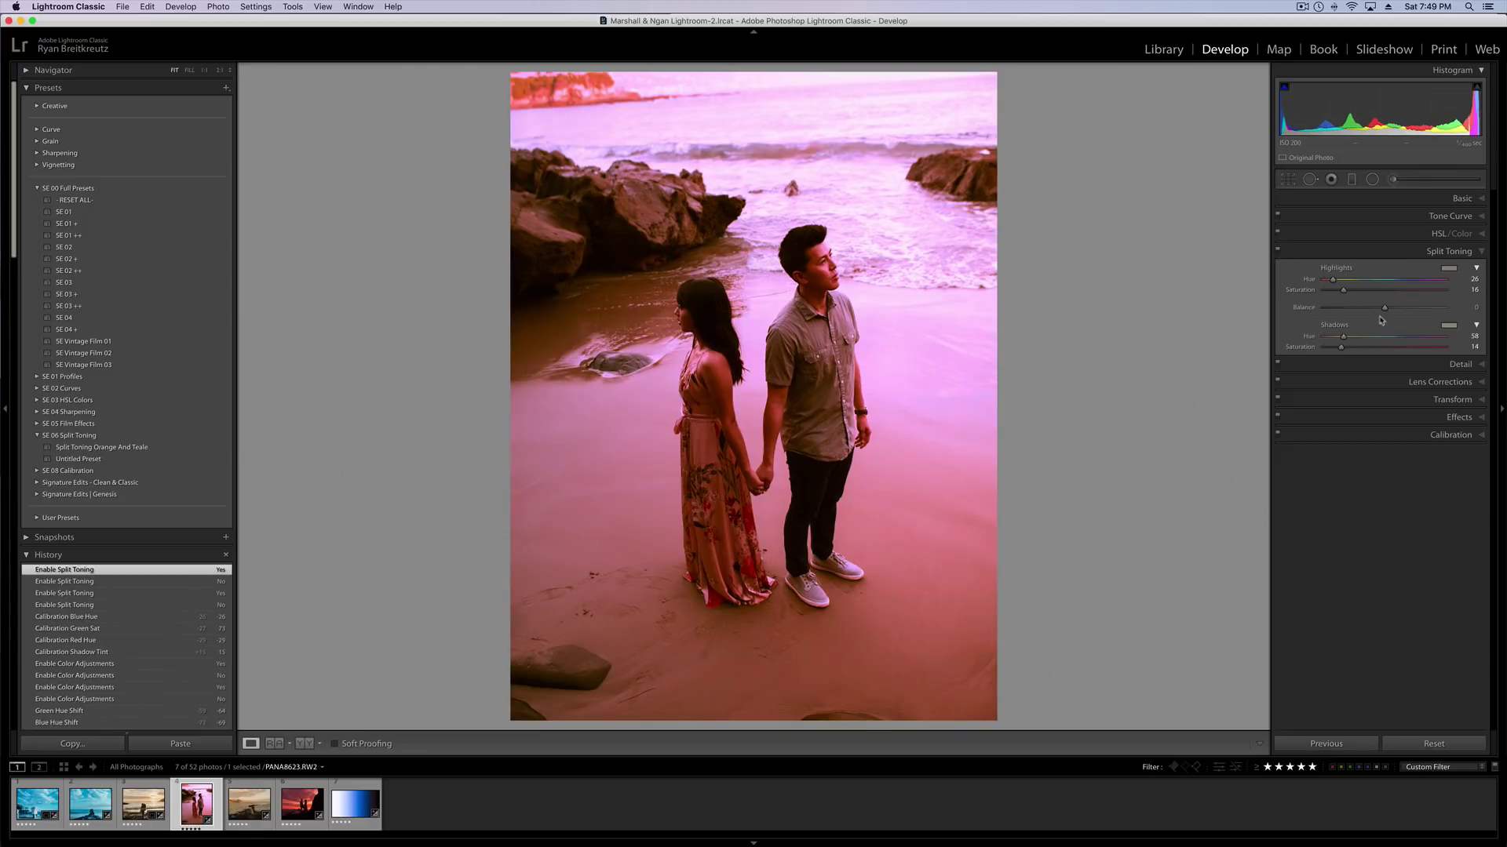
Step: Set highlights split-toning saturation to 100 and hue to 277, raising shadows saturation too
{"action": "left_click", "coordinate": [1376, 294]}
{"action": "left_click_drag", "start_coordinate": [1375, 292], "coordinate": [1450, 291]}
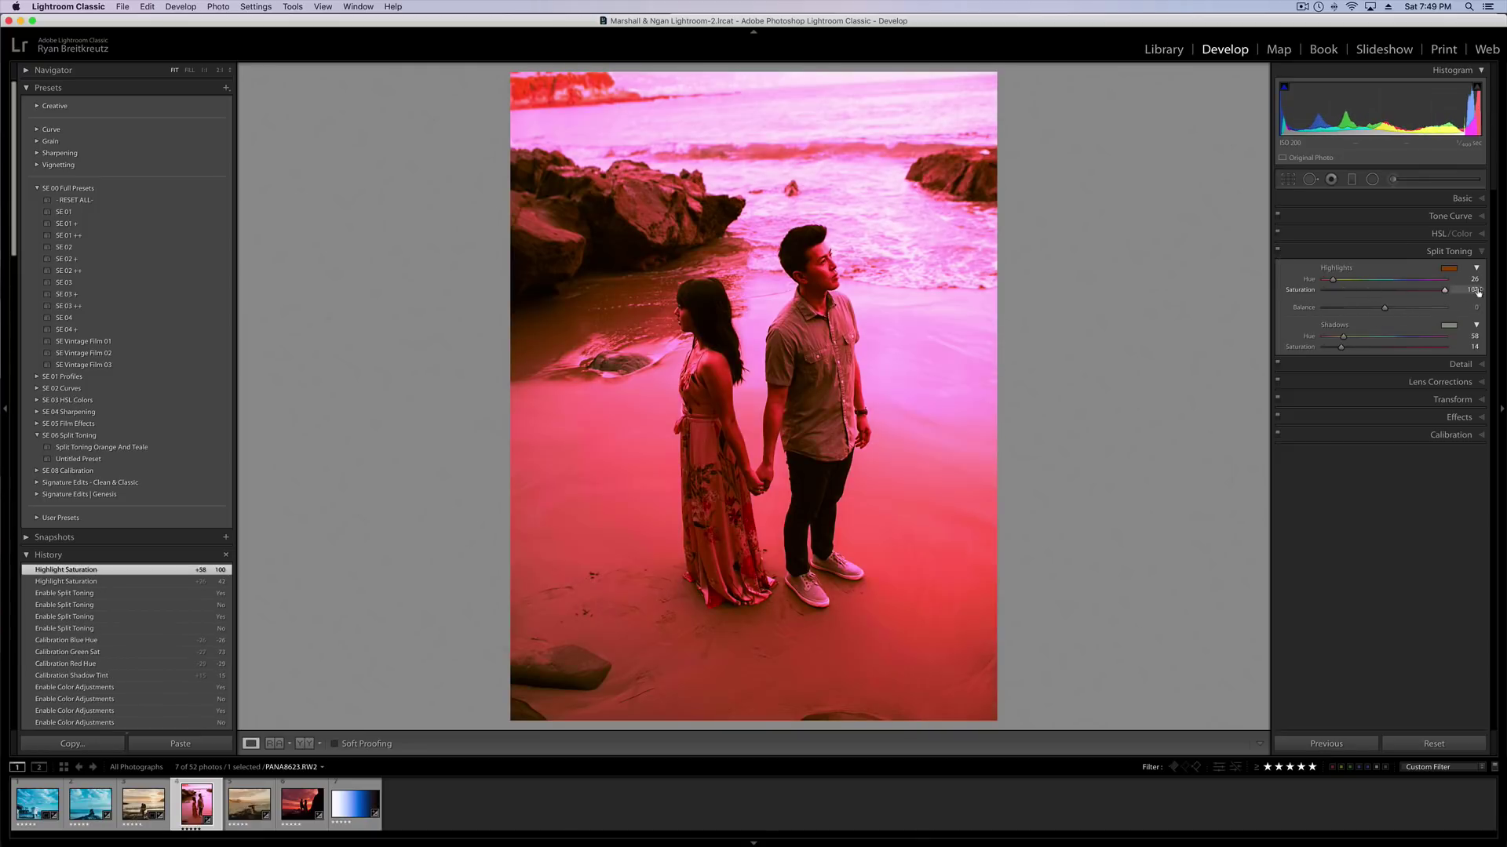
{"action": "left_click_drag", "start_coordinate": [1360, 346], "coordinate": [1410, 350]}
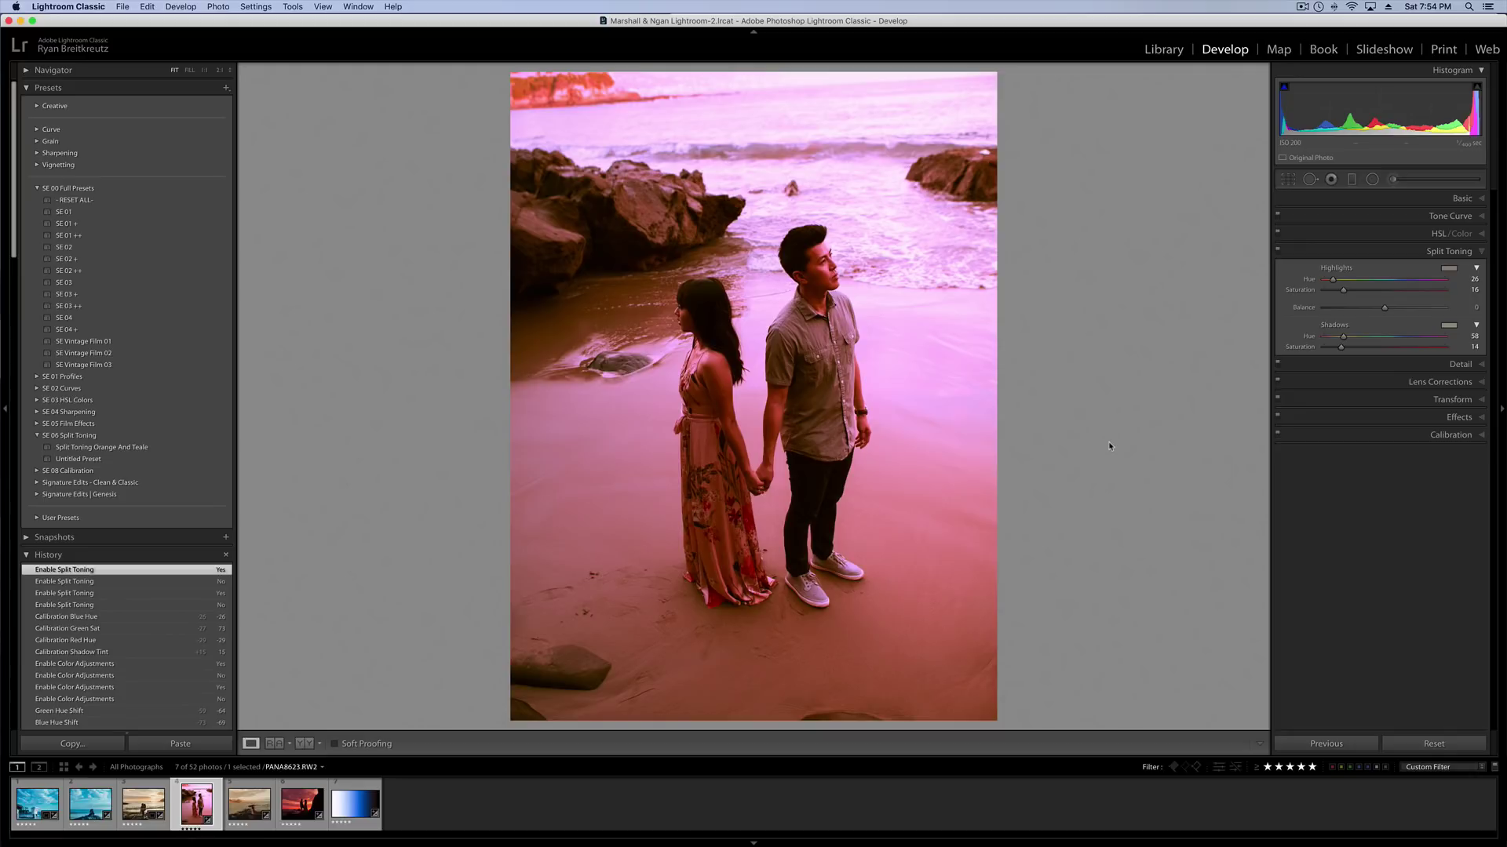
{"action": "left_click_drag", "start_coordinate": [1341, 281], "coordinate": [1457, 300]}
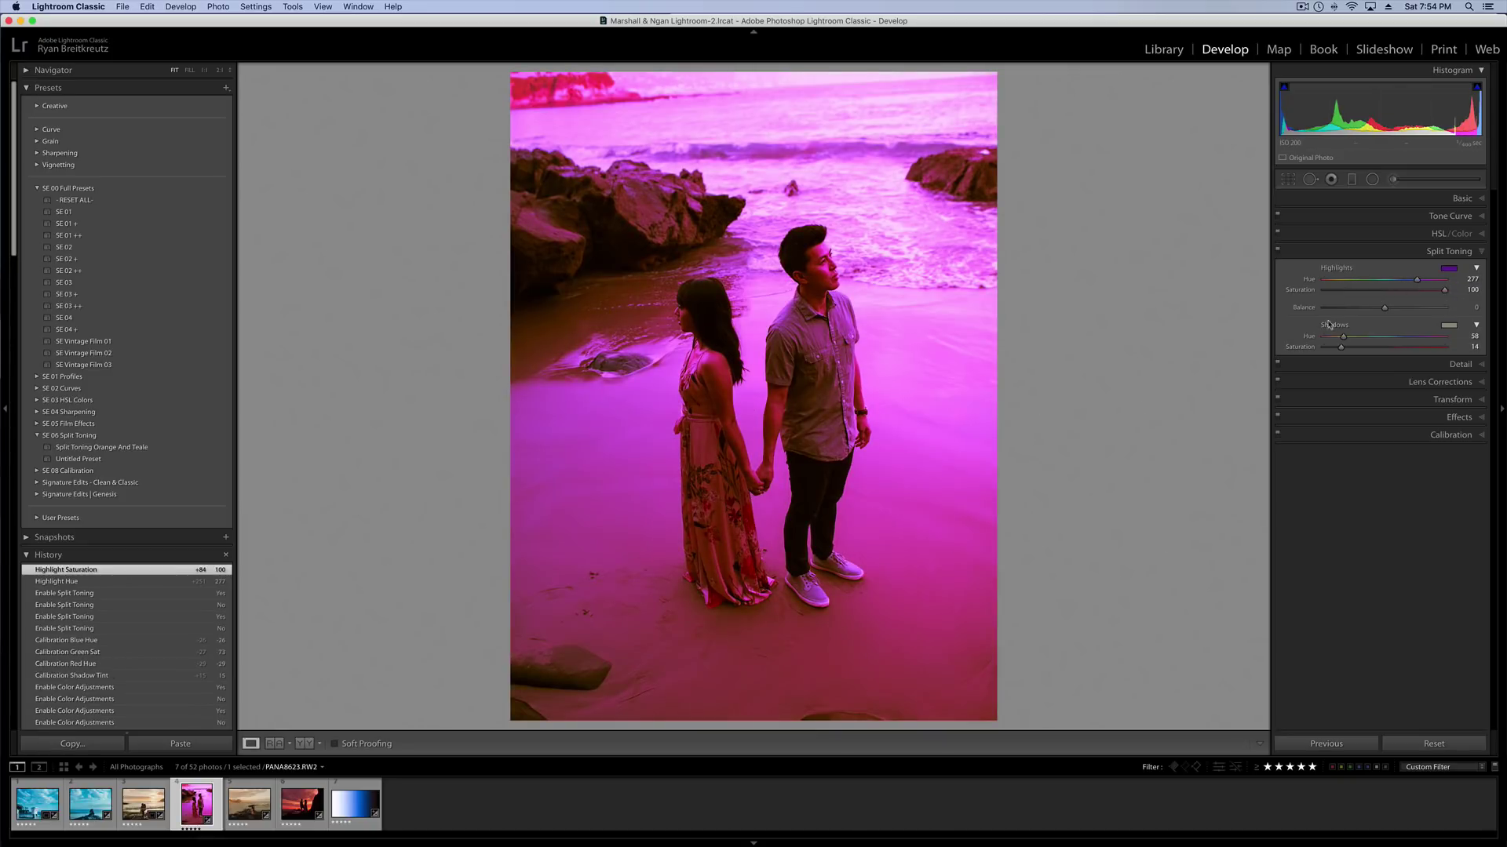
Step: Create a develop preset named 'Purple Haze' in the SE 06 Split Toning group
{"action": "left_click", "coordinate": [226, 87]}
{"action": "left_click", "coordinate": [250, 97]}
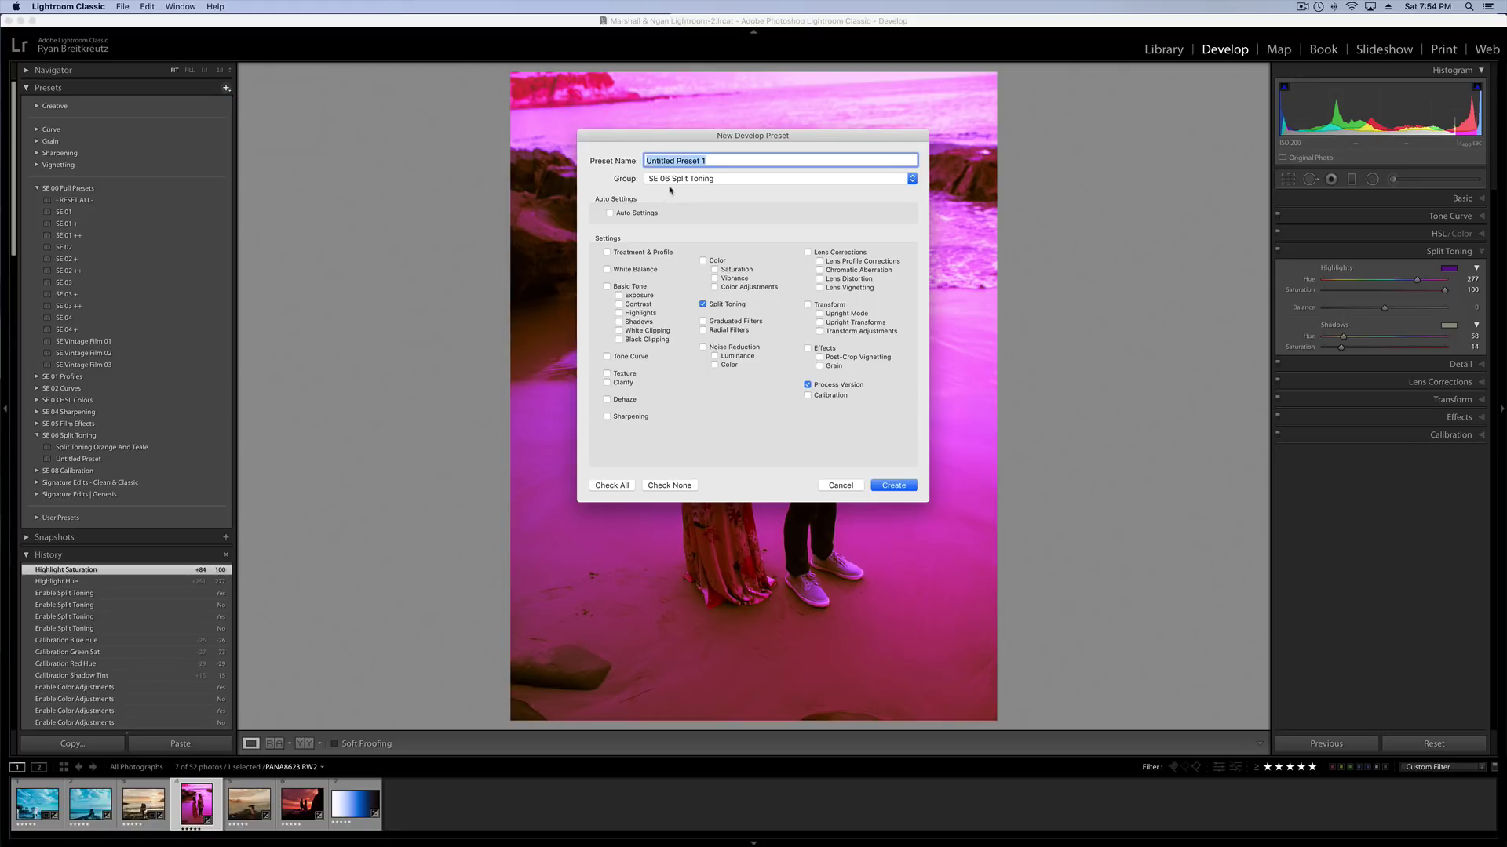
{"action": "type", "text": "Purple Haze"}
{"action": "left_click", "coordinate": [910, 493]}
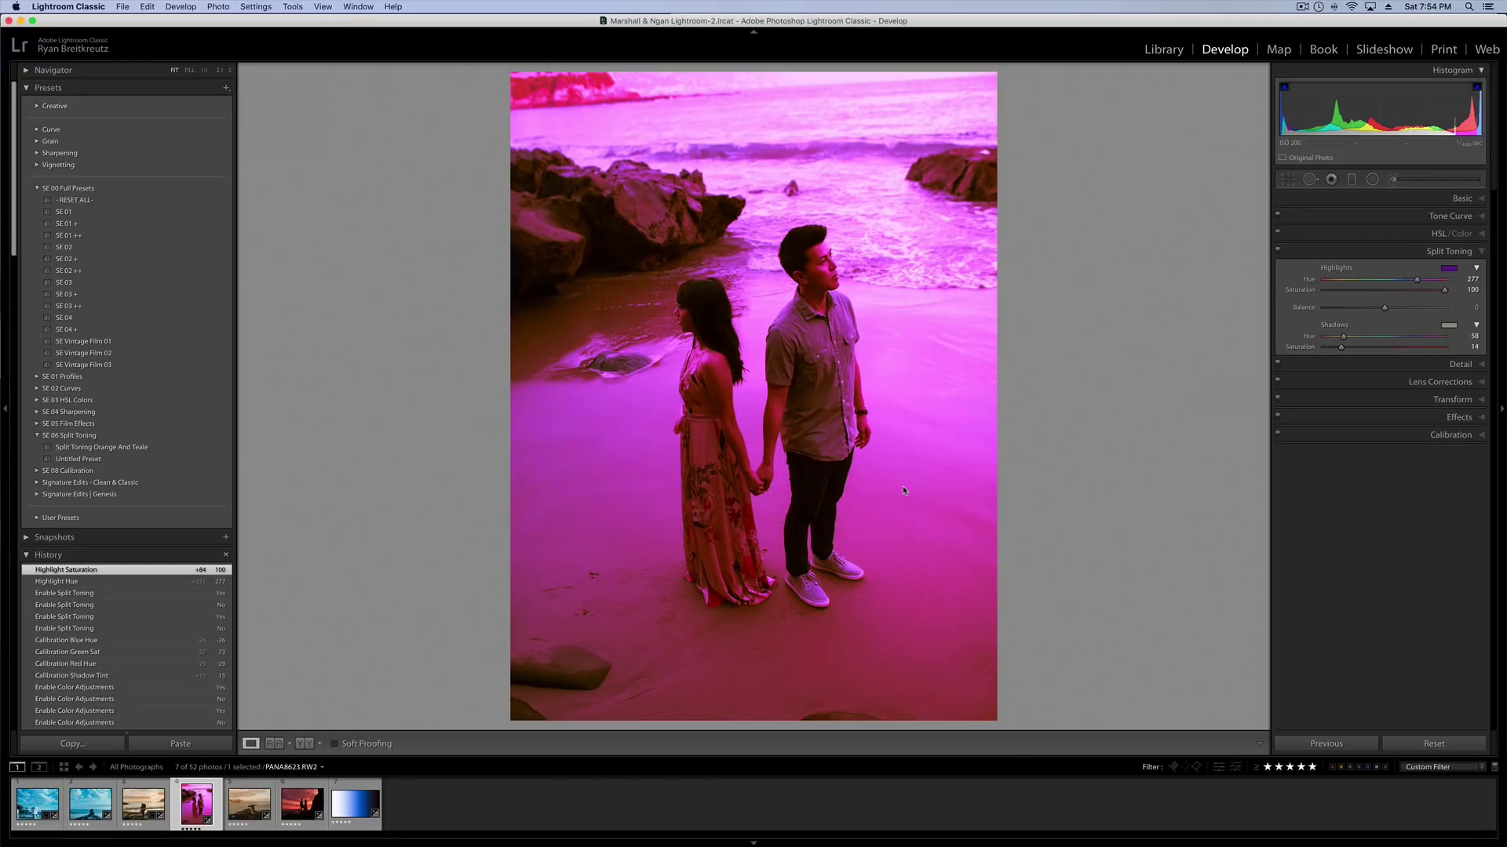
Step: Apply Purple Haze to the rocky-shore and sunset silhouette photos, then return to the beach couple photo
{"action": "left_click", "coordinate": [238, 806]}
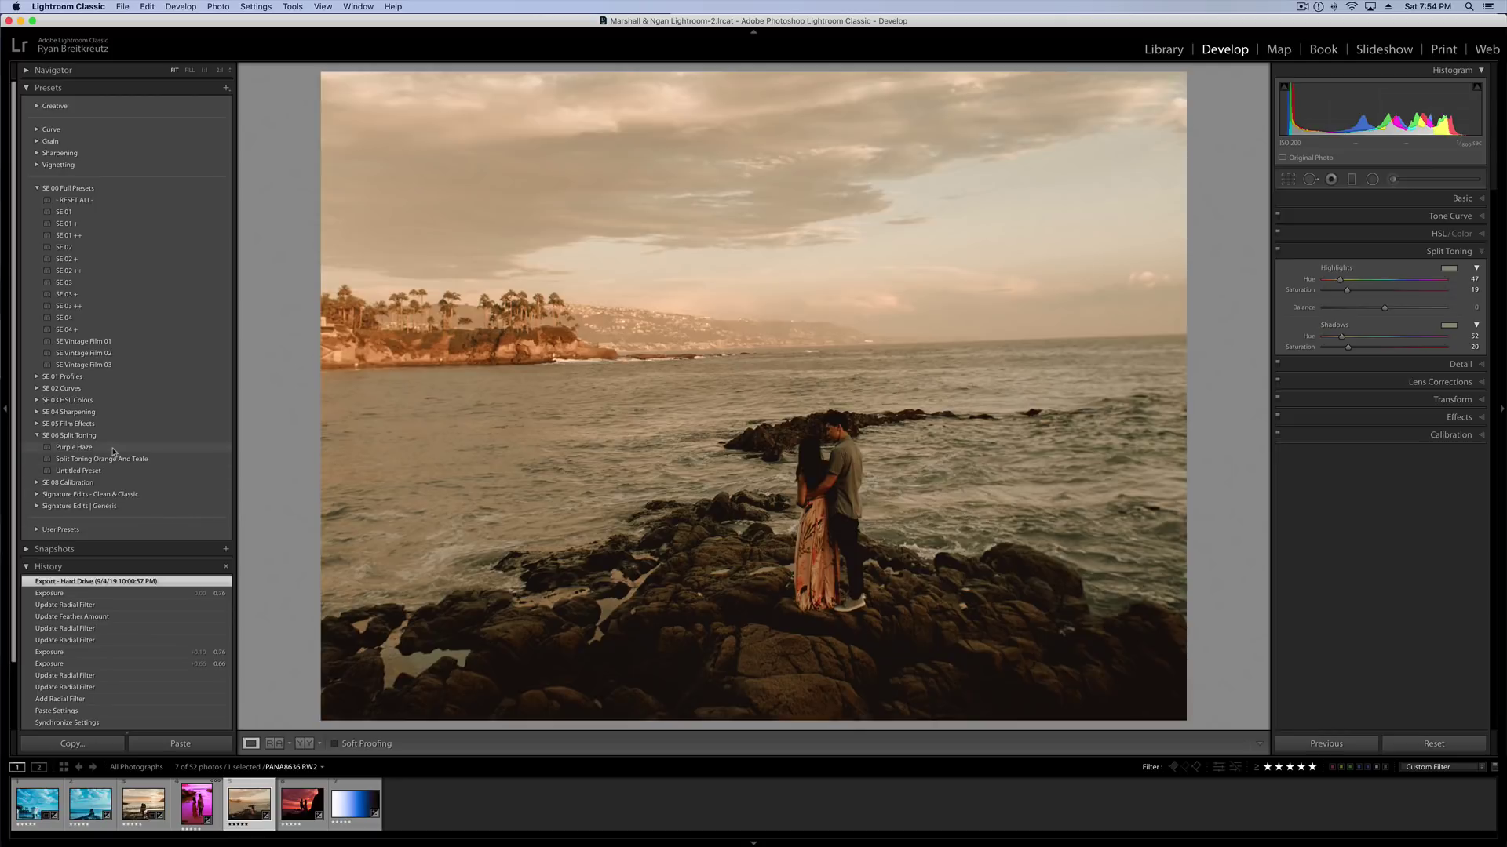
{"action": "left_click", "coordinate": [74, 448]}
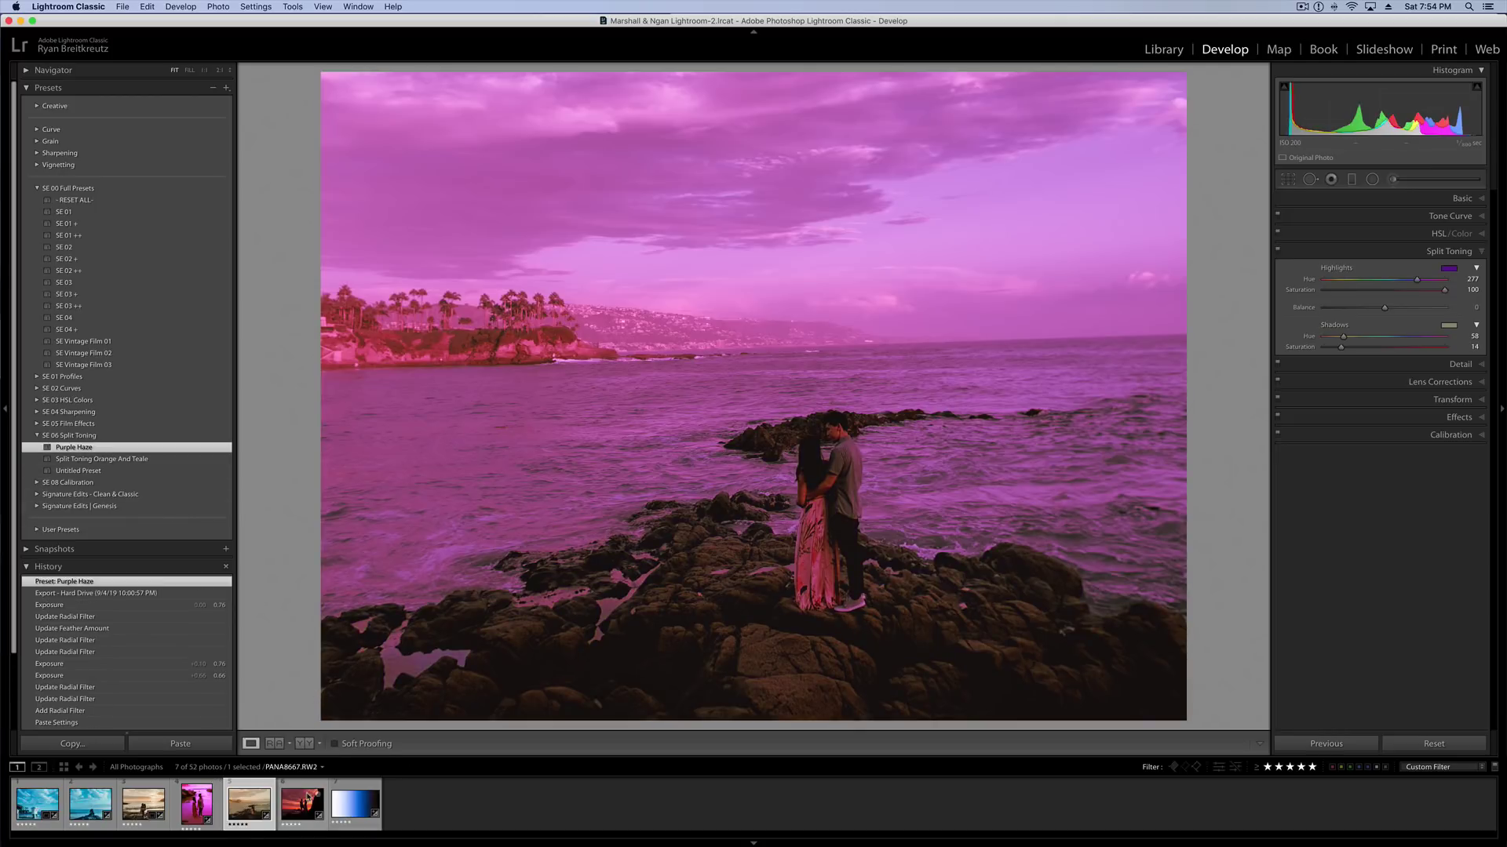
{"action": "left_click", "coordinate": [307, 798]}
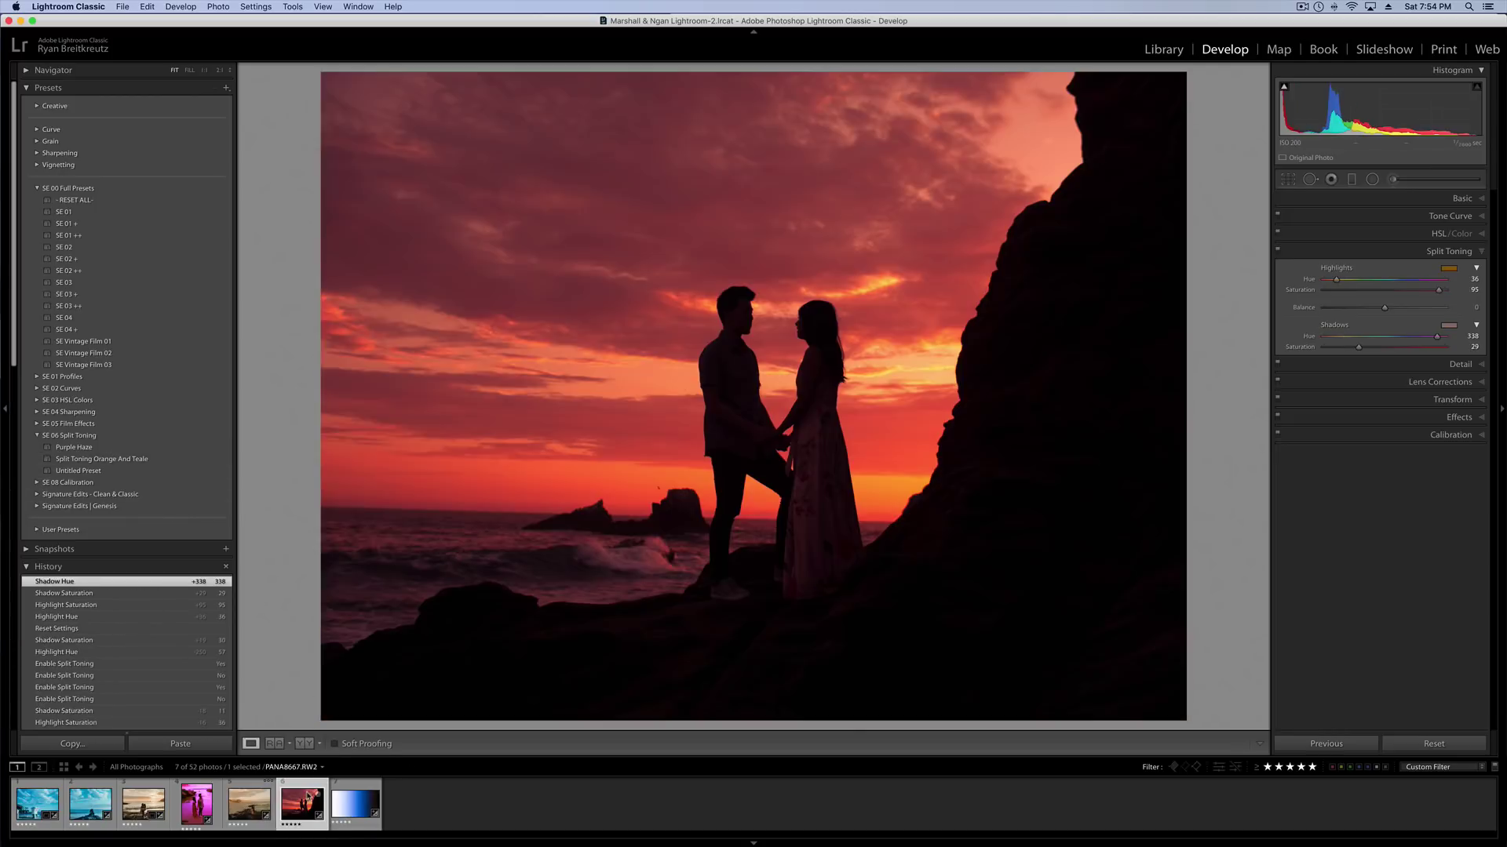
{"action": "left_click", "coordinate": [105, 450]}
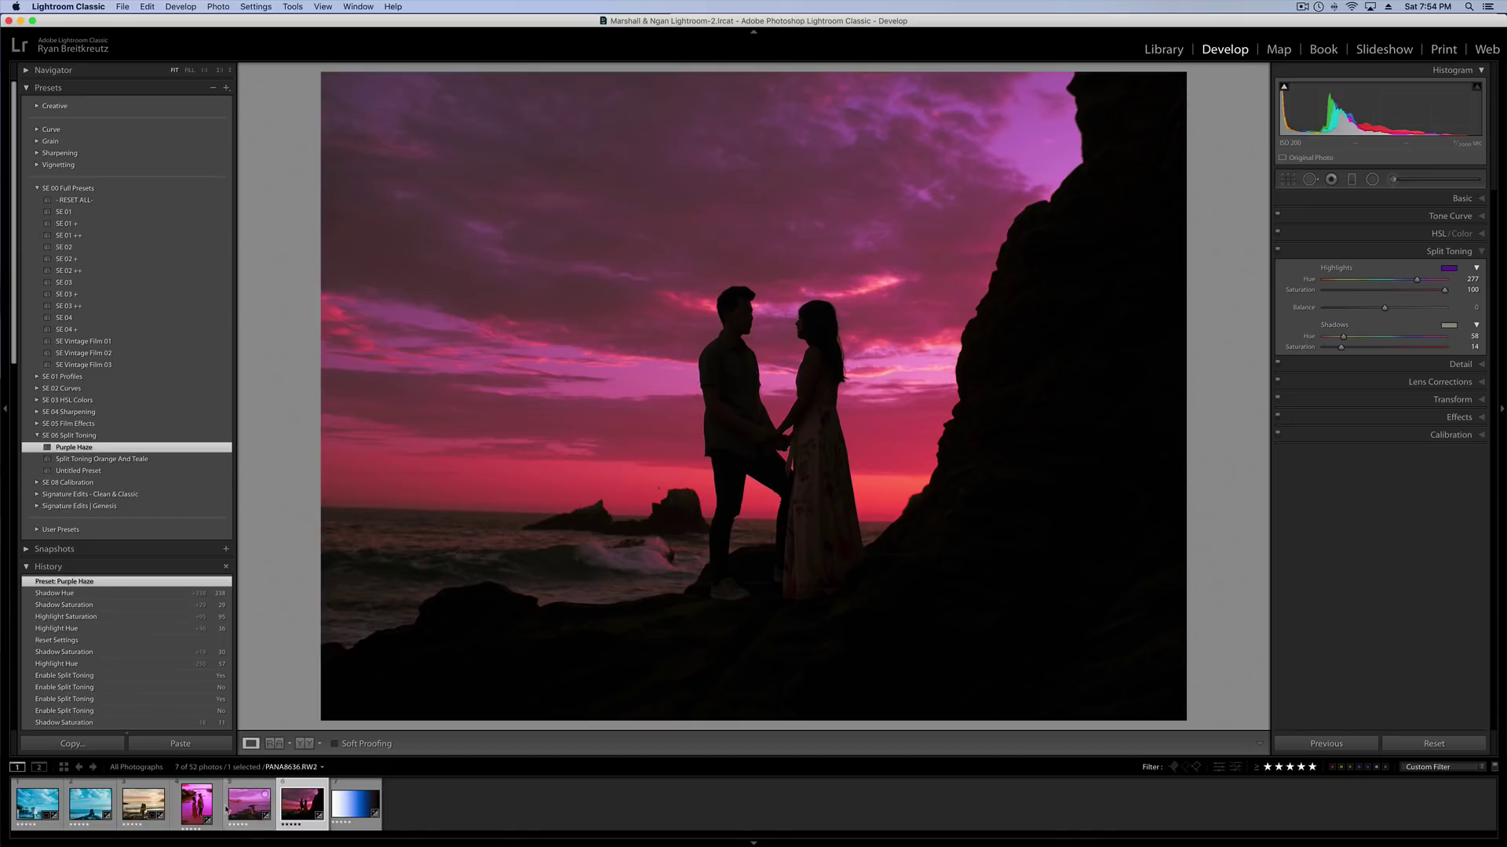
{"action": "left_click", "coordinate": [194, 799]}
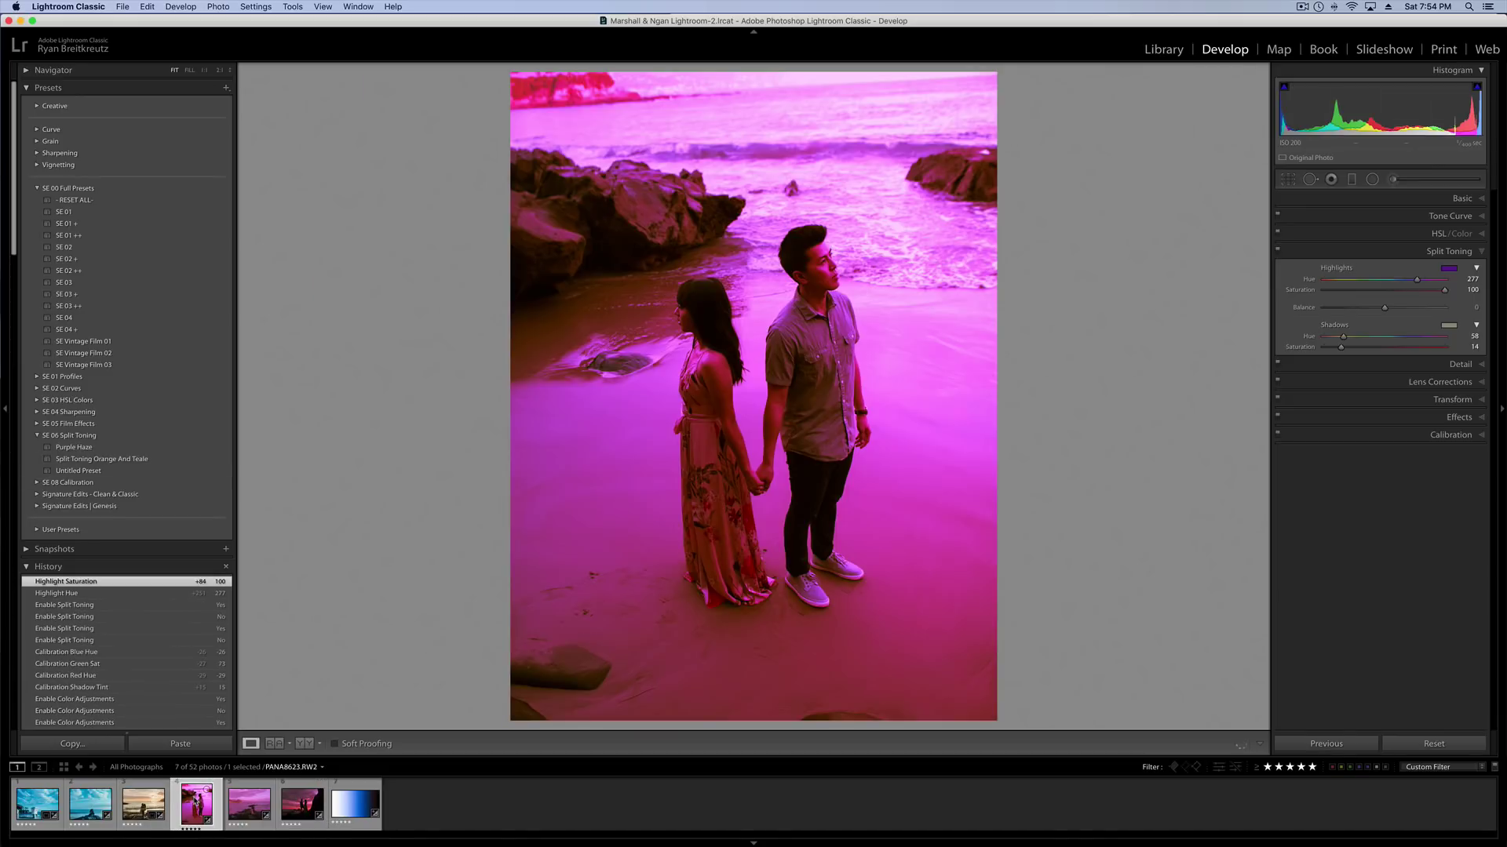